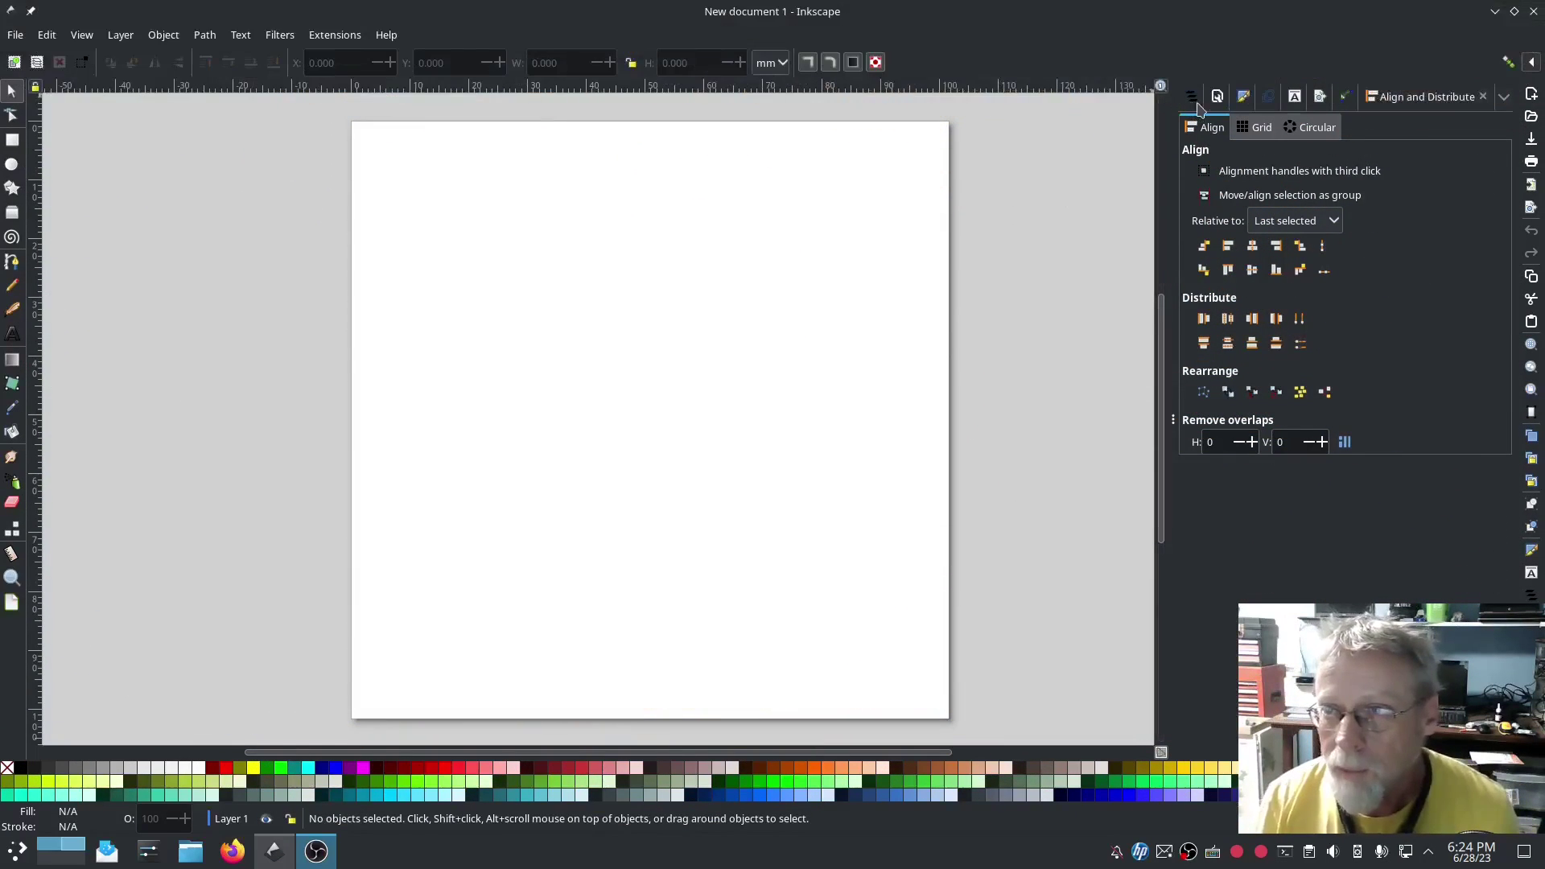
# Set the page units to mm and resize the page to 140 × 60 mm.
pyautogui.click(1214, 106)
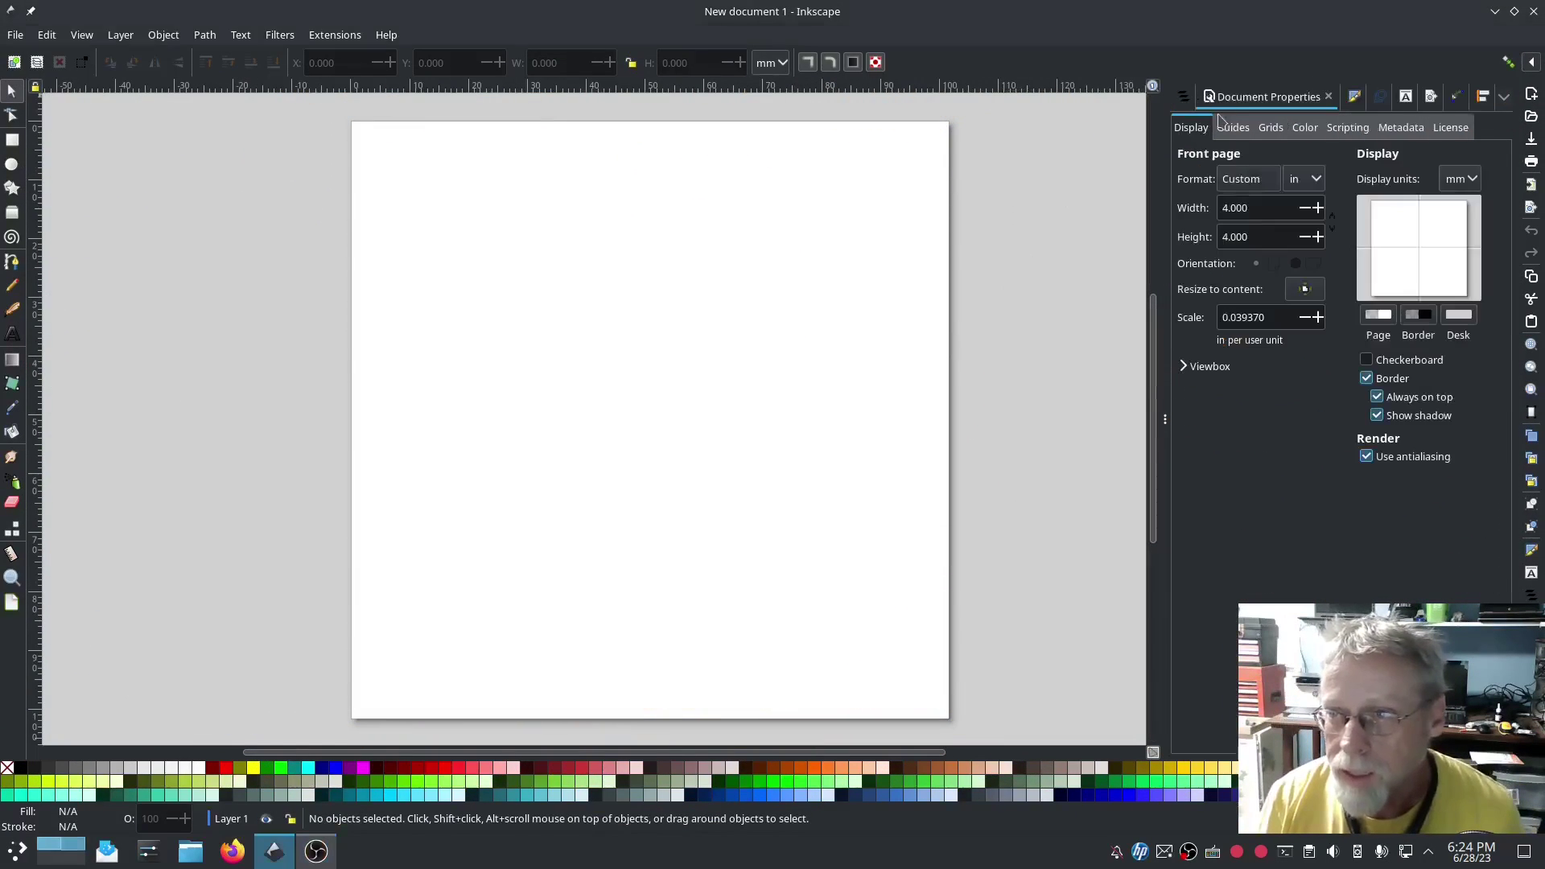
pyautogui.click(1315, 180)
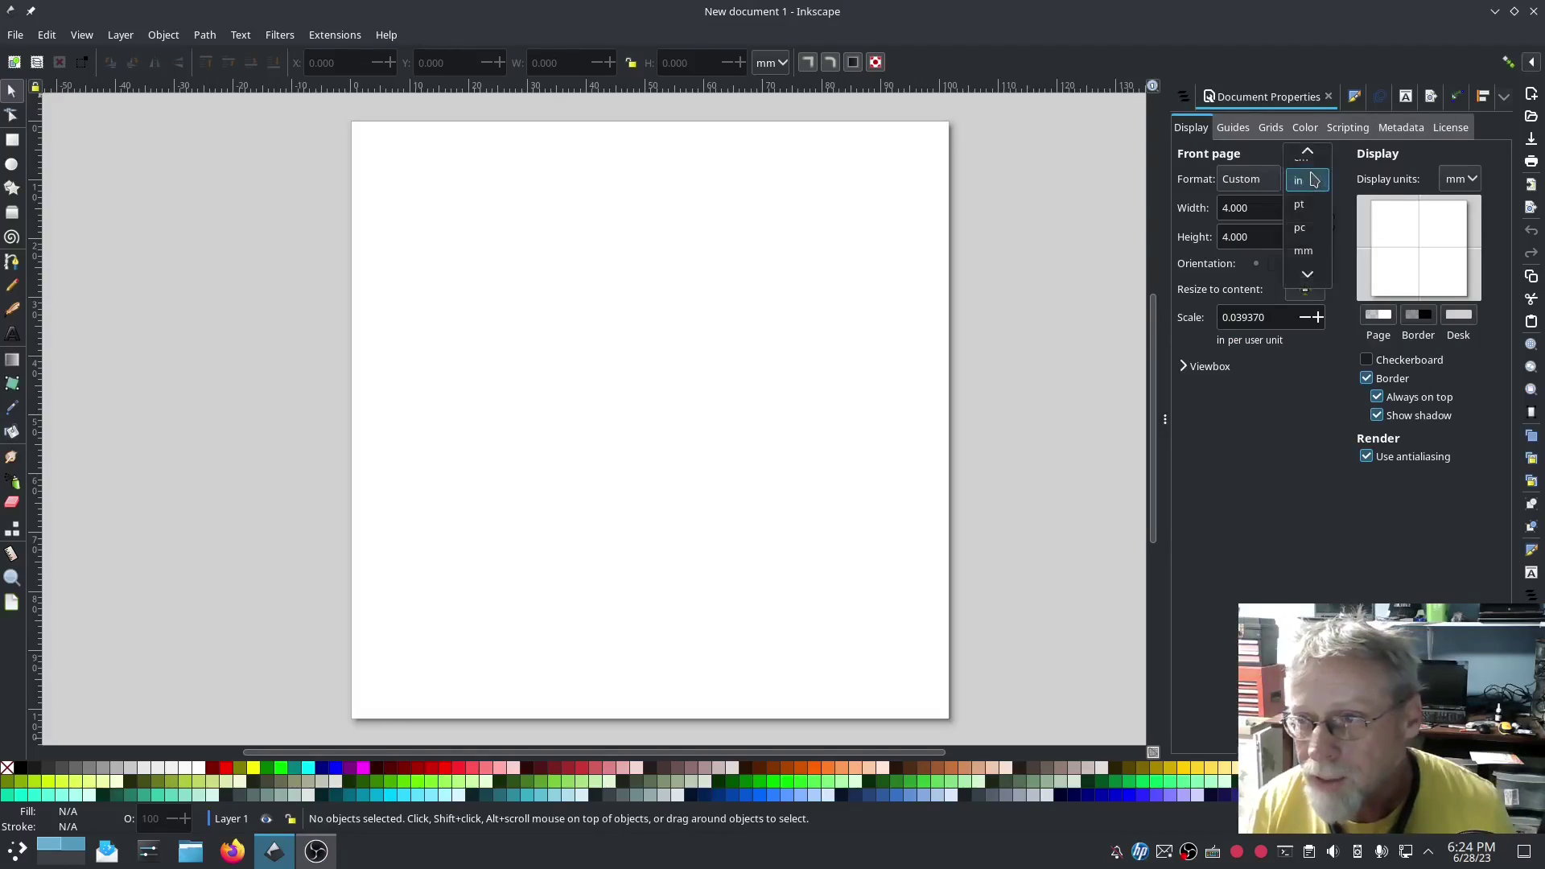
pyautogui.click(1304, 249)
pyautogui.moveTo(1280, 208); pyautogui.dragTo(1222, 208)
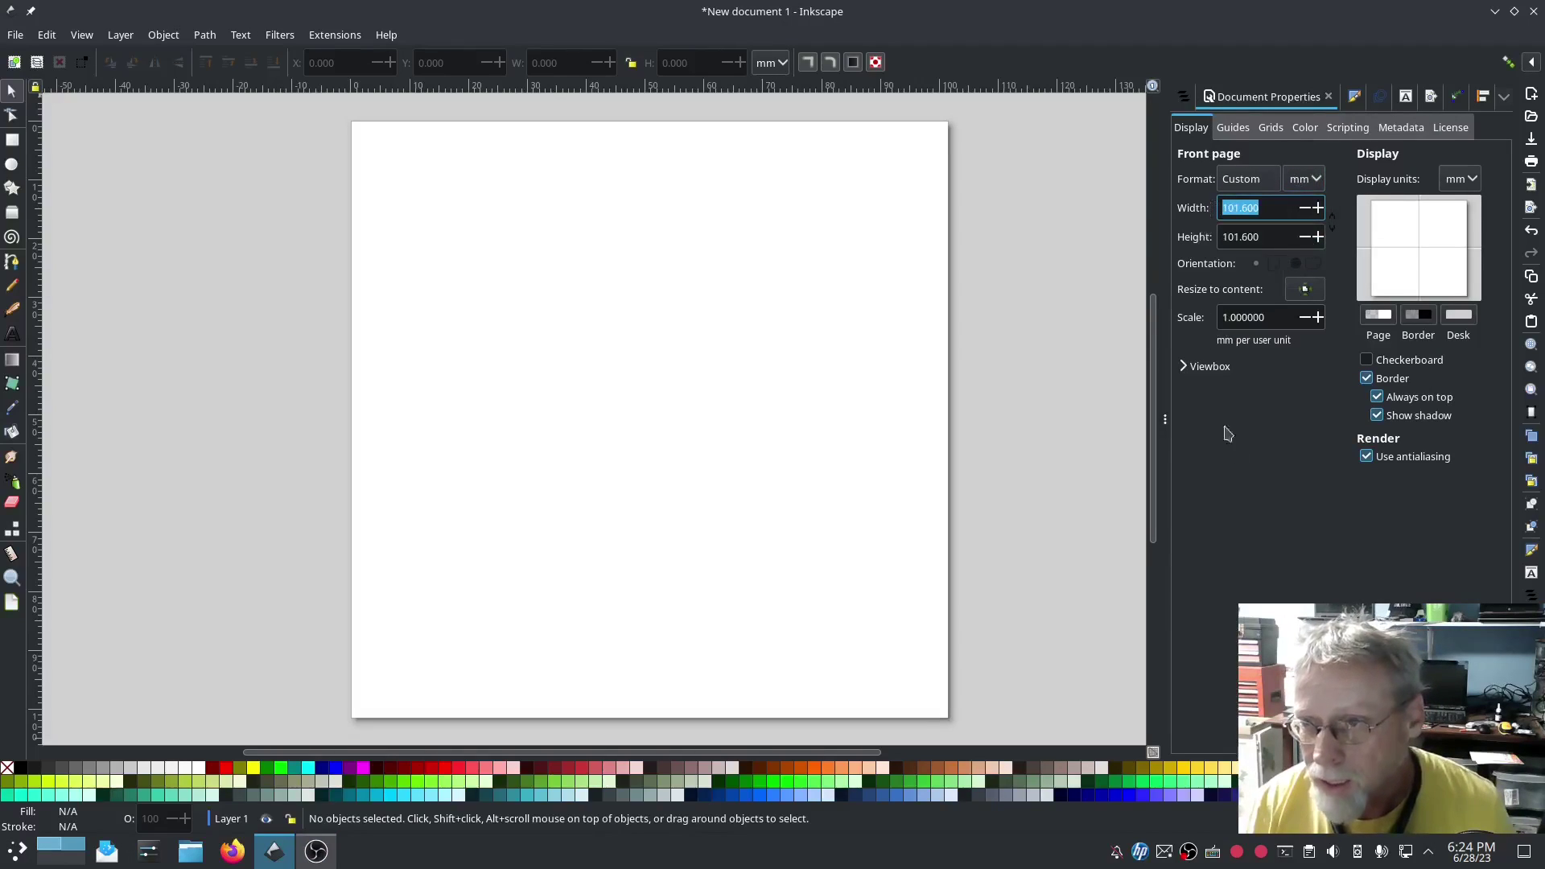
pyautogui.write('140')
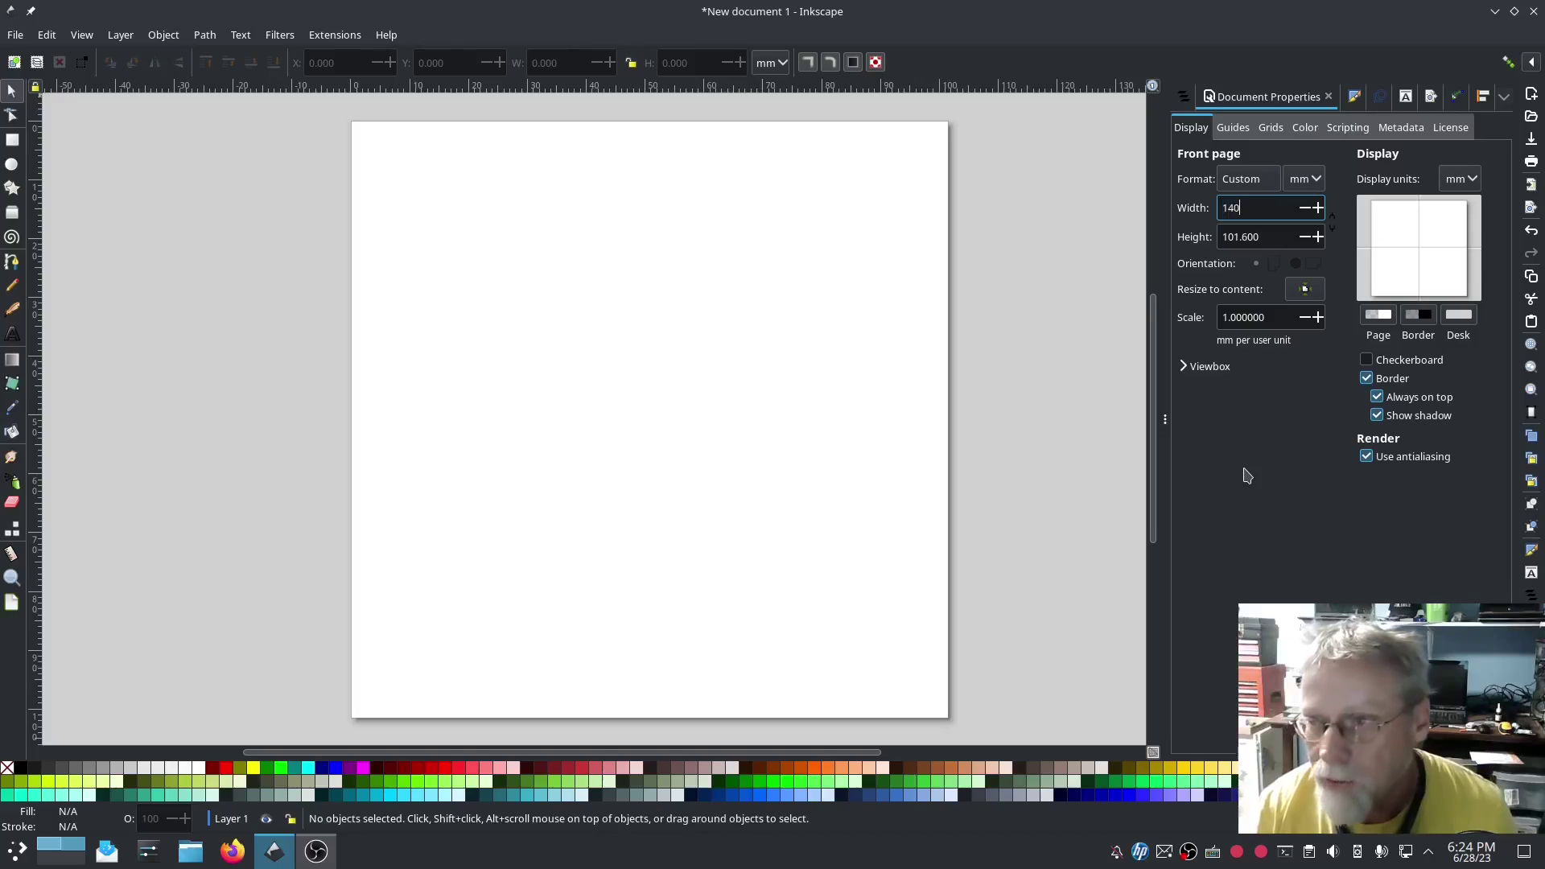
pyautogui.moveTo(1265, 237); pyautogui.dragTo(1214, 236)
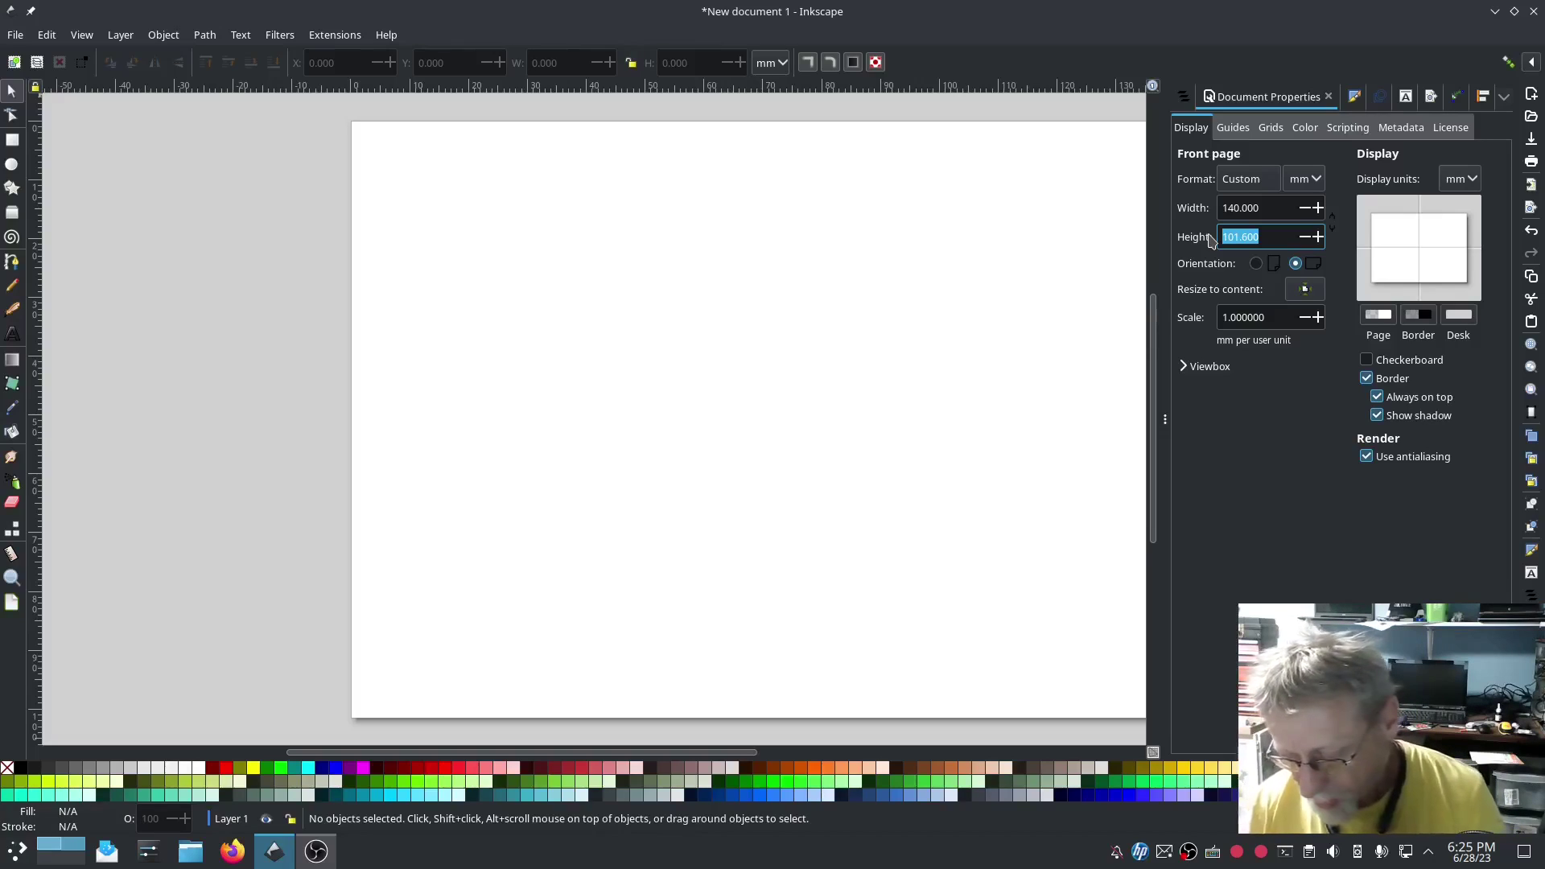
pyautogui.write('60')
pyautogui.press('Return')
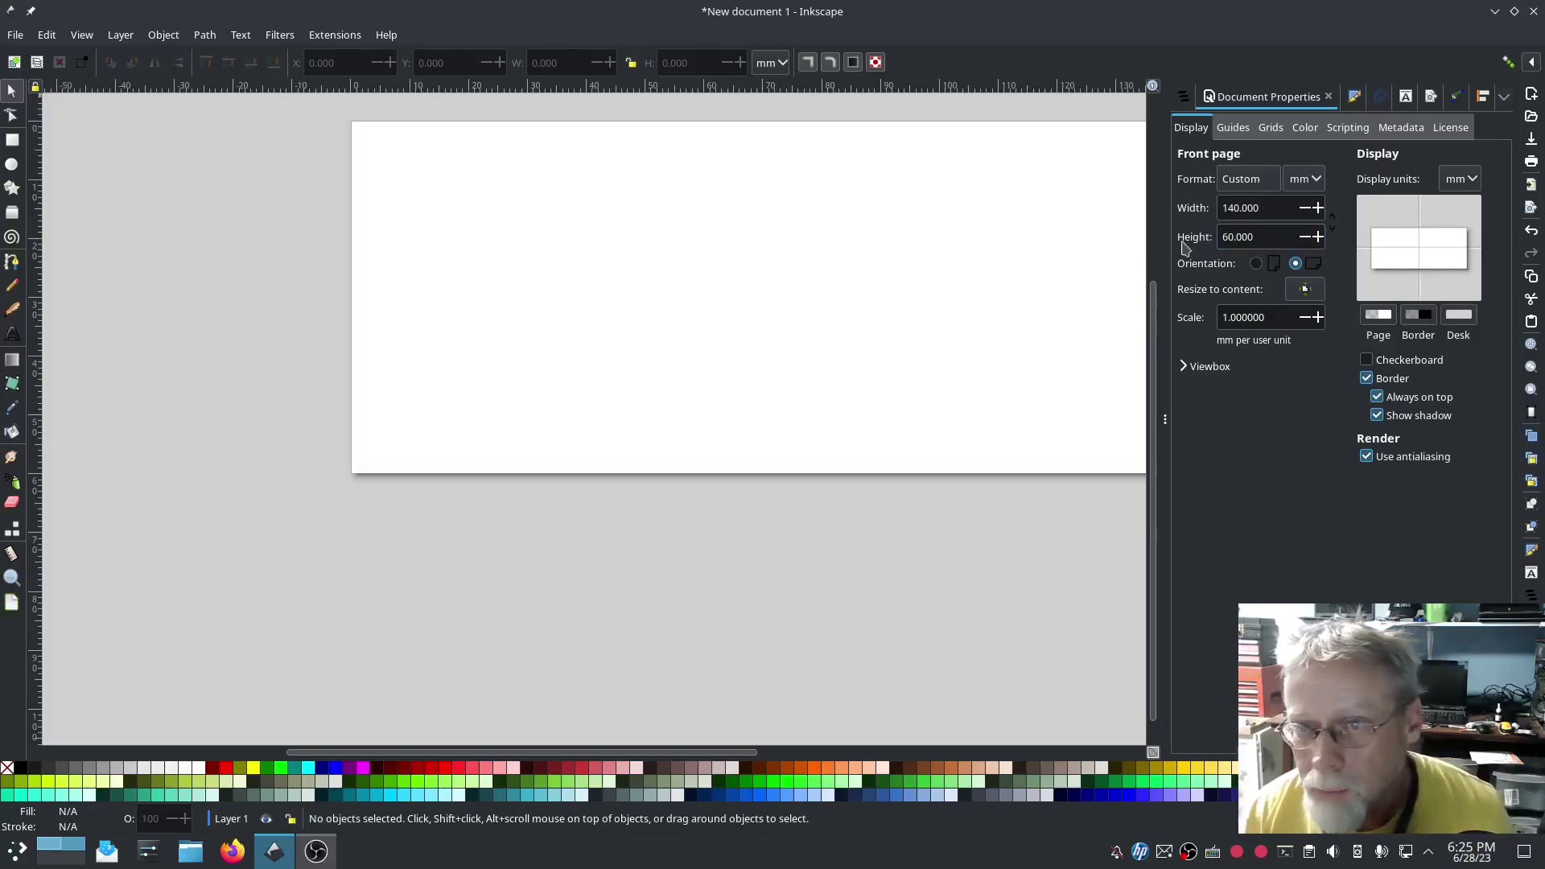
pyautogui.moveTo(789, 388); pyautogui.dragTo(610, 493)
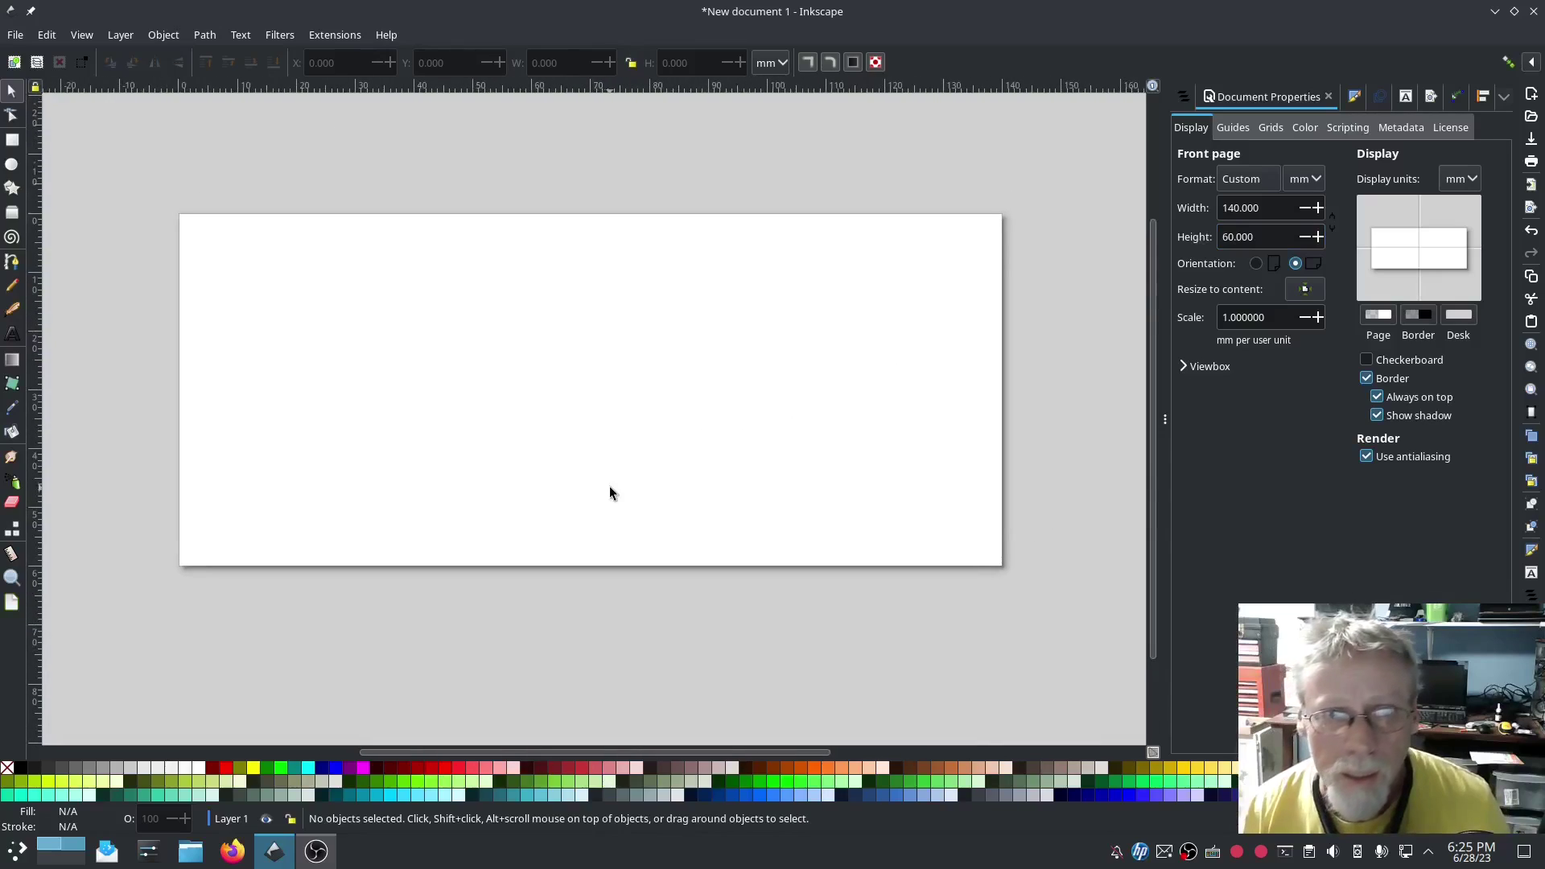
pyautogui.click(13, 335)
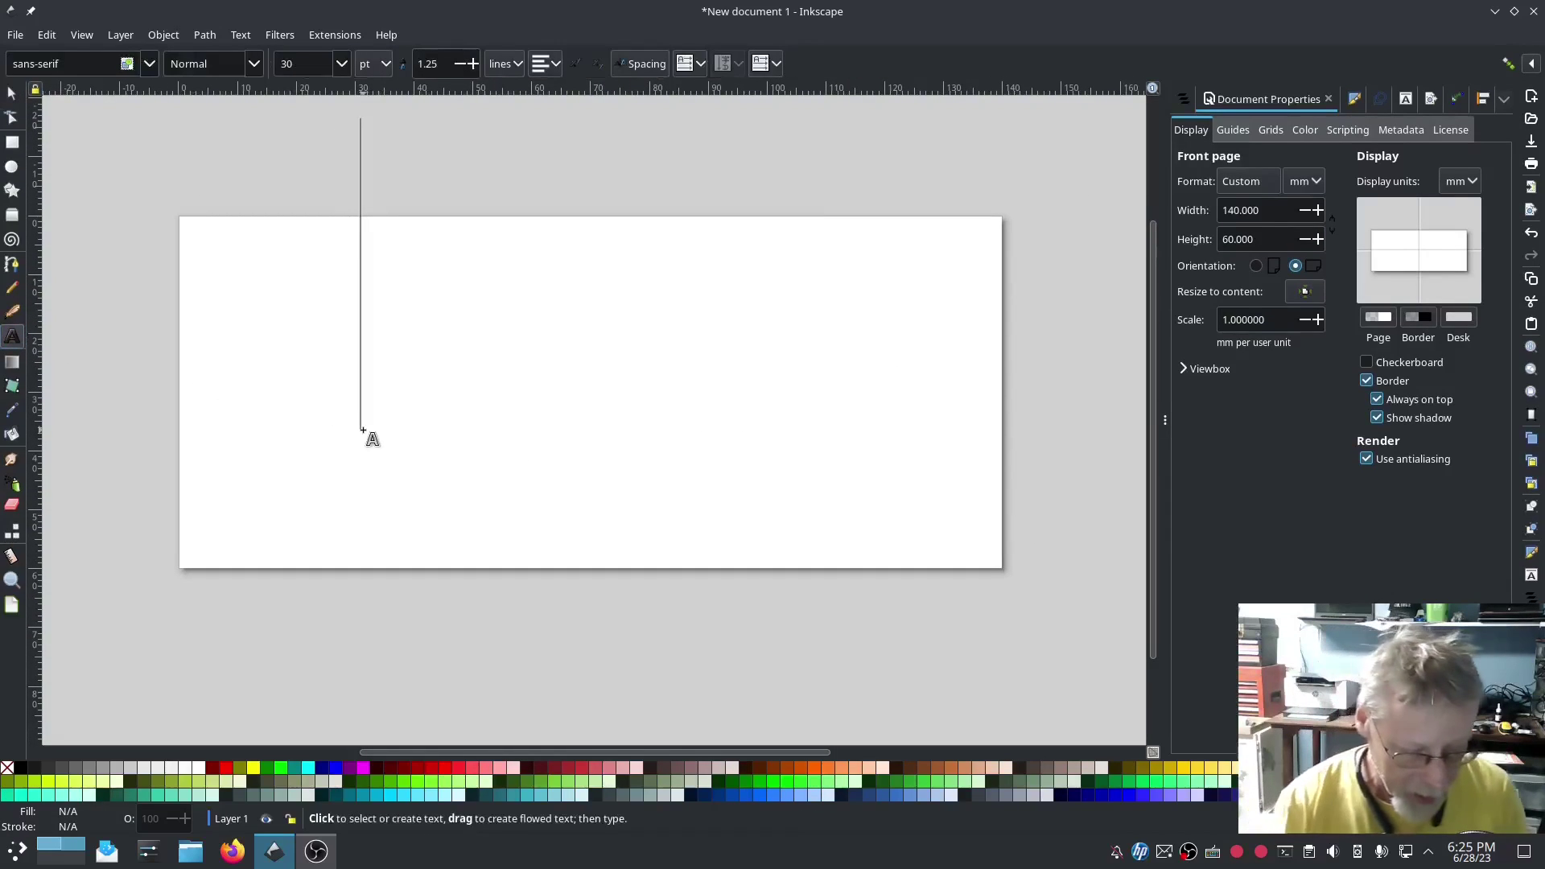
# Enter the text 'LTL' and move it onto the page.
pyautogui.write('LTL')
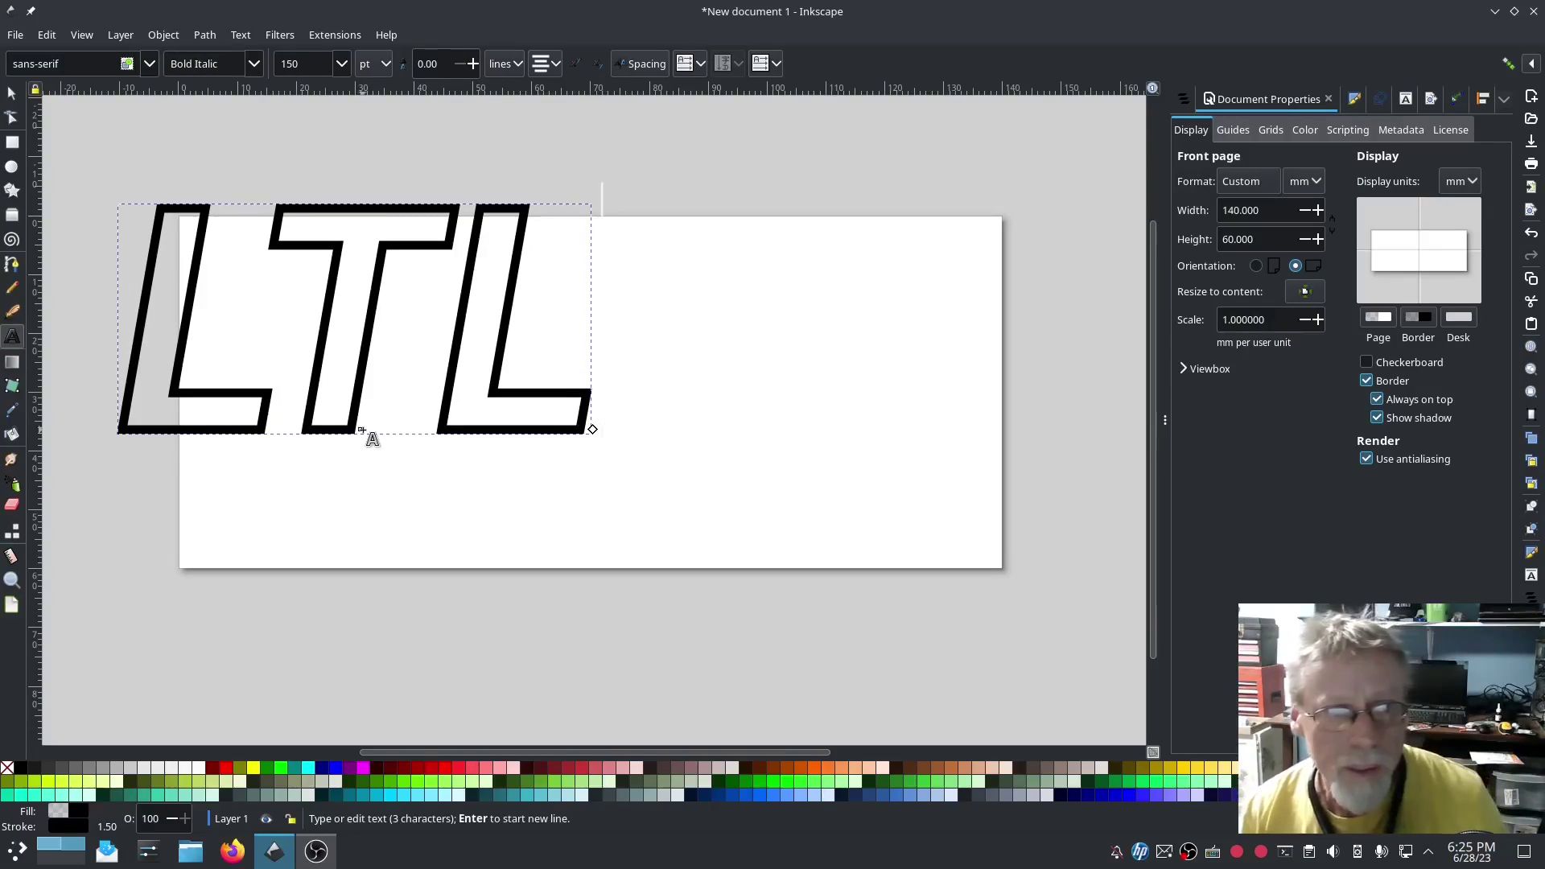
pyautogui.click(11, 91)
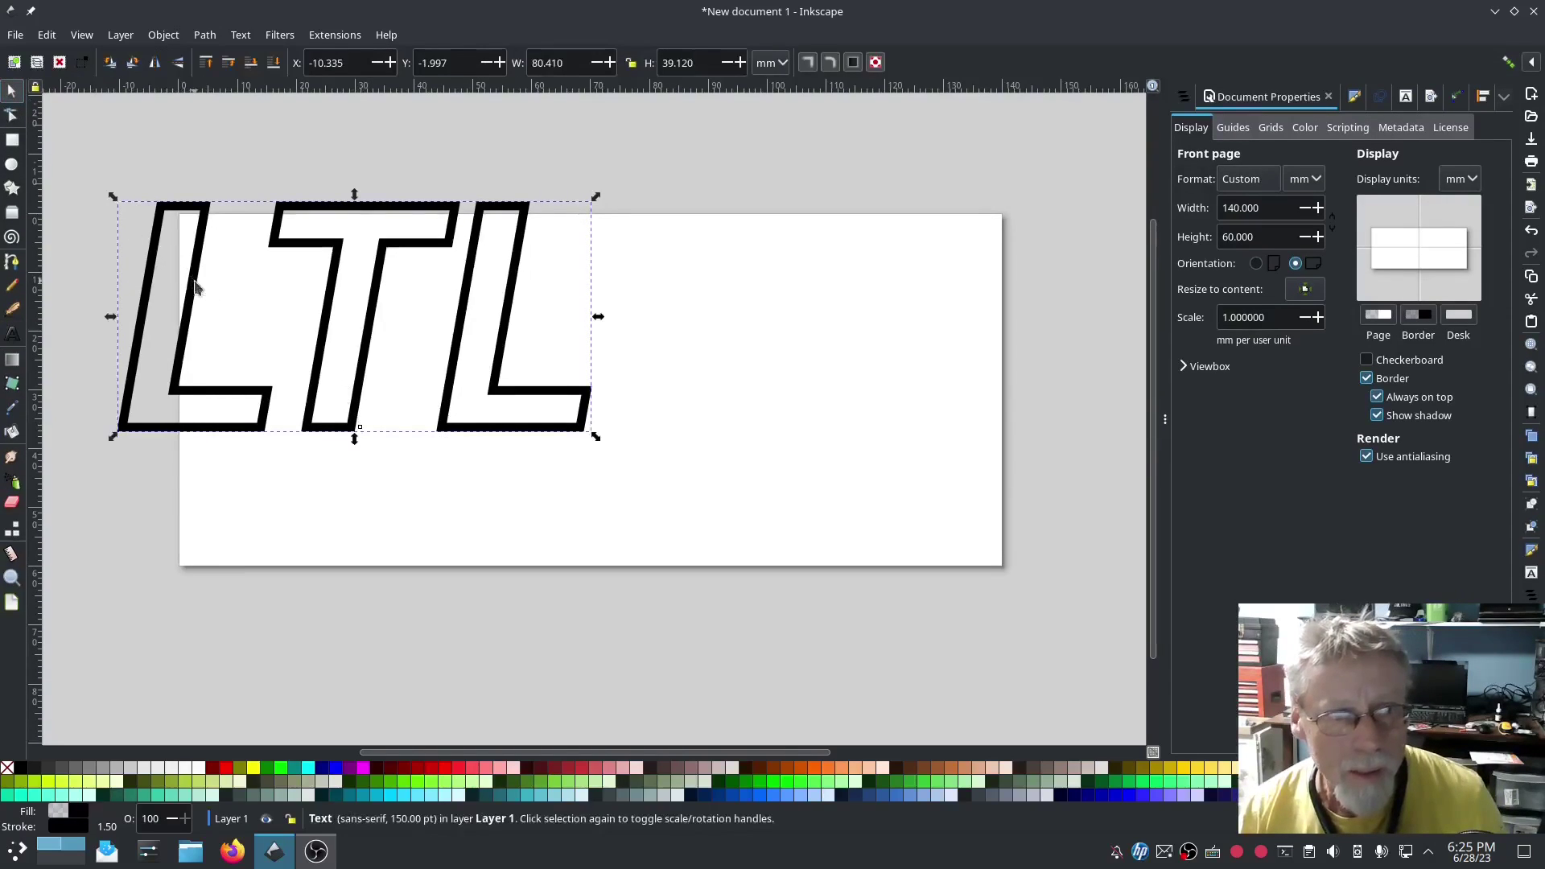
pyautogui.moveTo(196, 288); pyautogui.dragTo(399, 362)
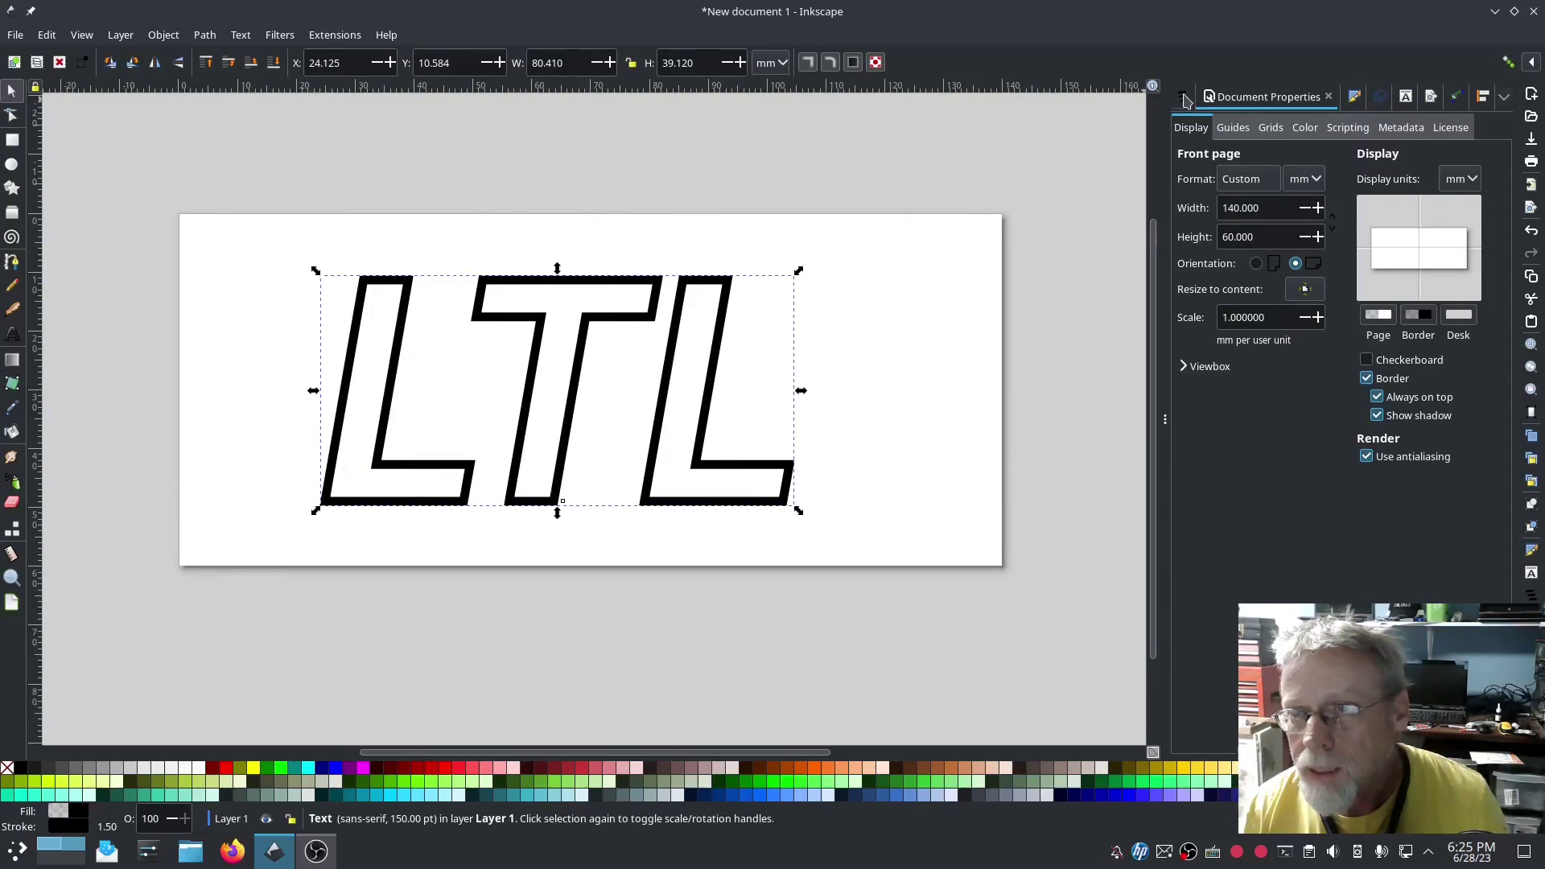
# Give the LTL text a strong solid blue fill with no outline.
pyautogui.click(1354, 97)
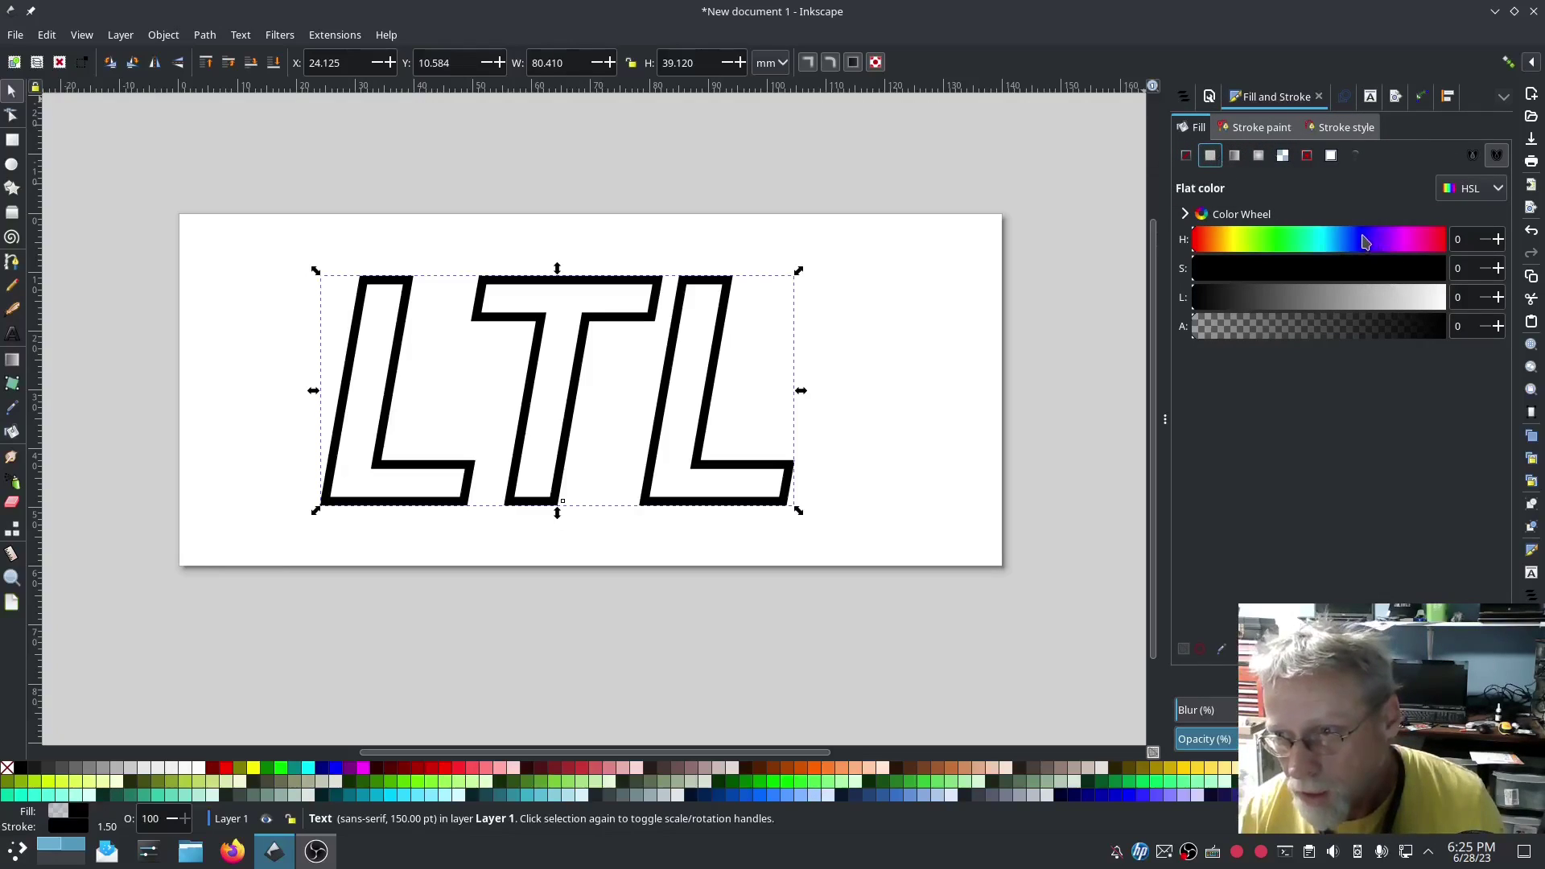
pyautogui.moveTo(1426, 301); pyautogui.dragTo(1448, 303)
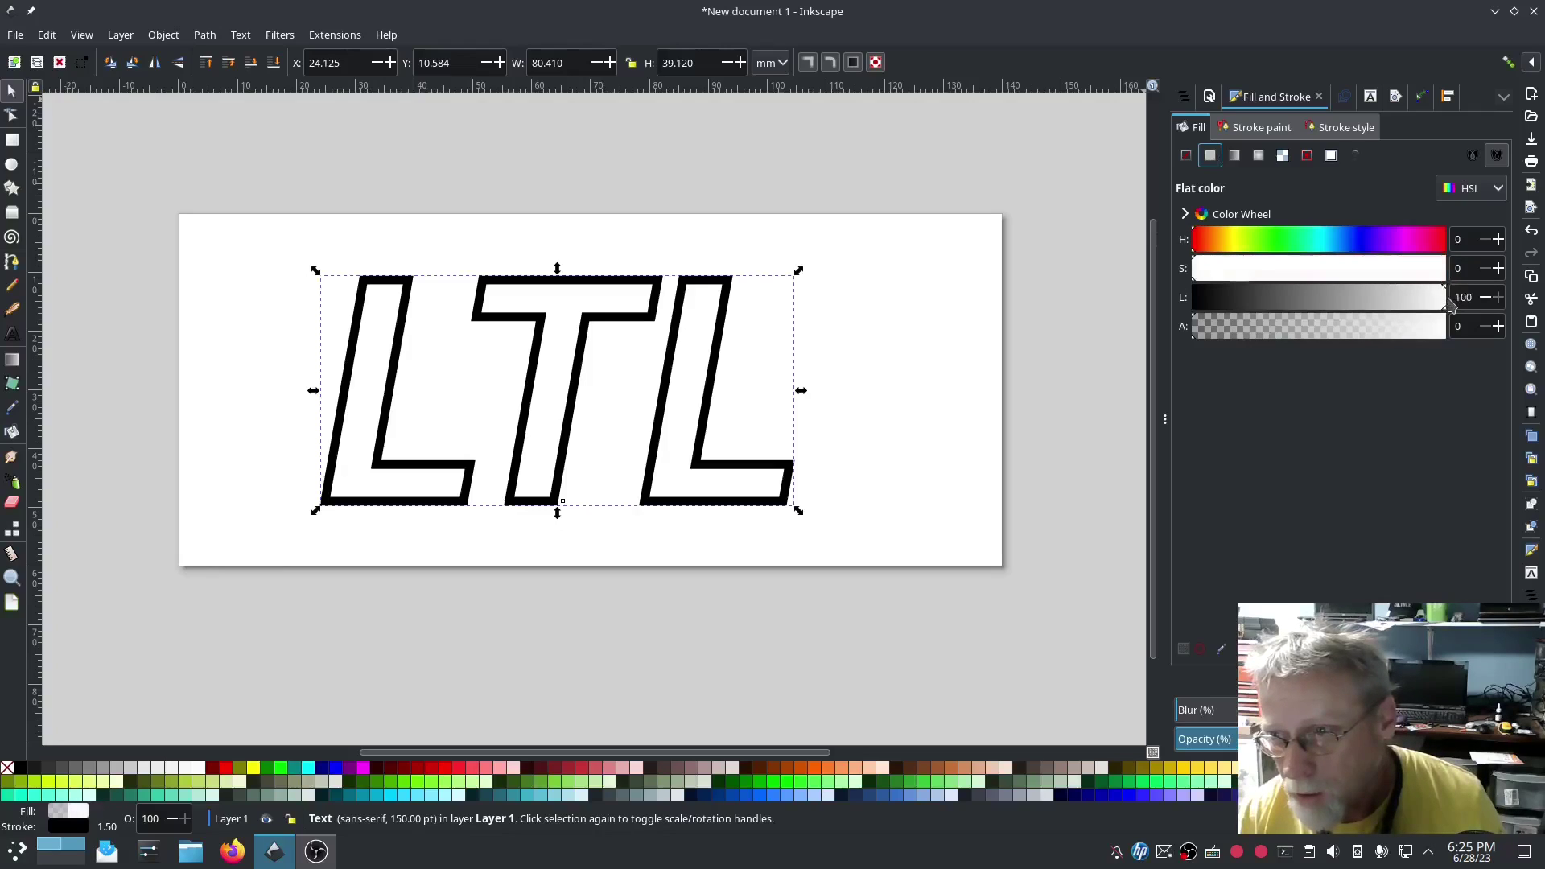
pyautogui.click(1361, 242)
pyautogui.click(1368, 269)
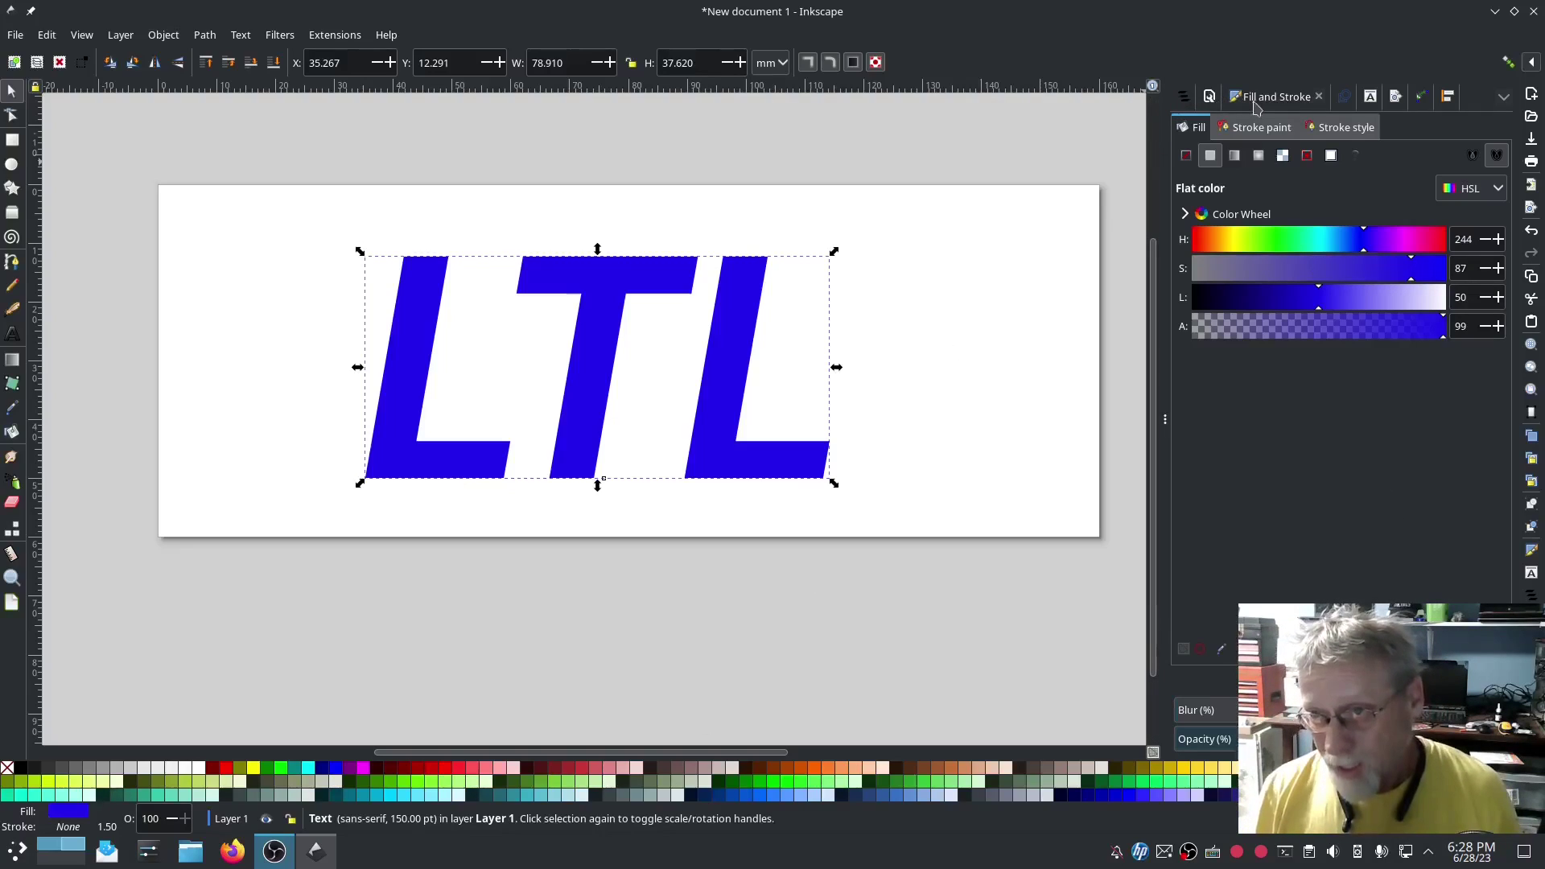
# Duplicate the LTL text text787 in Layers and Objects, creating text1259 on top.
pyautogui.click(1183, 97)
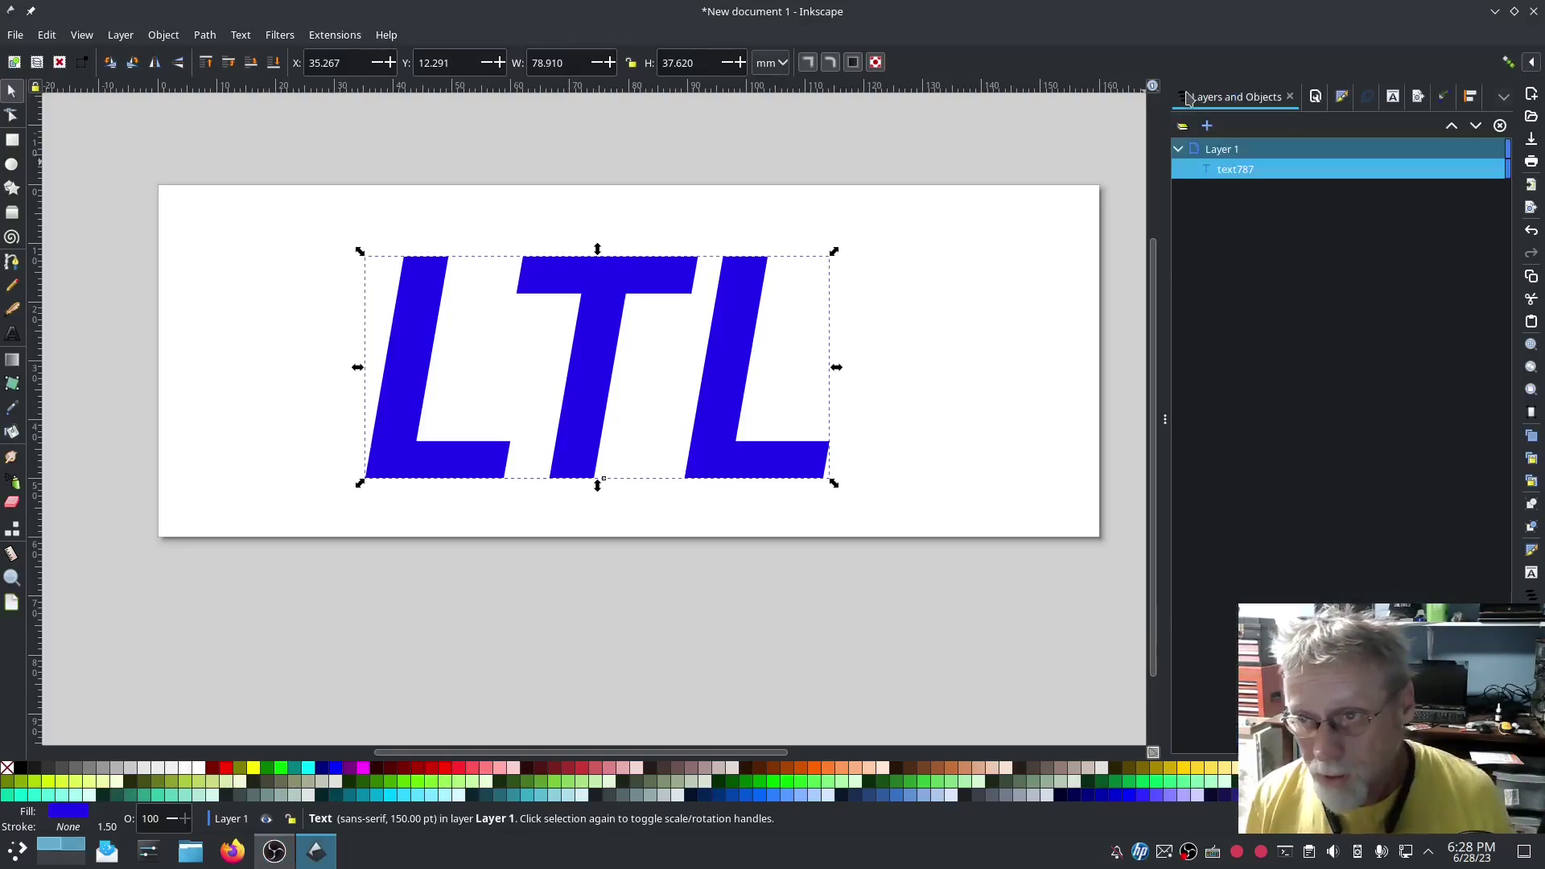
pyautogui.click(1251, 173)
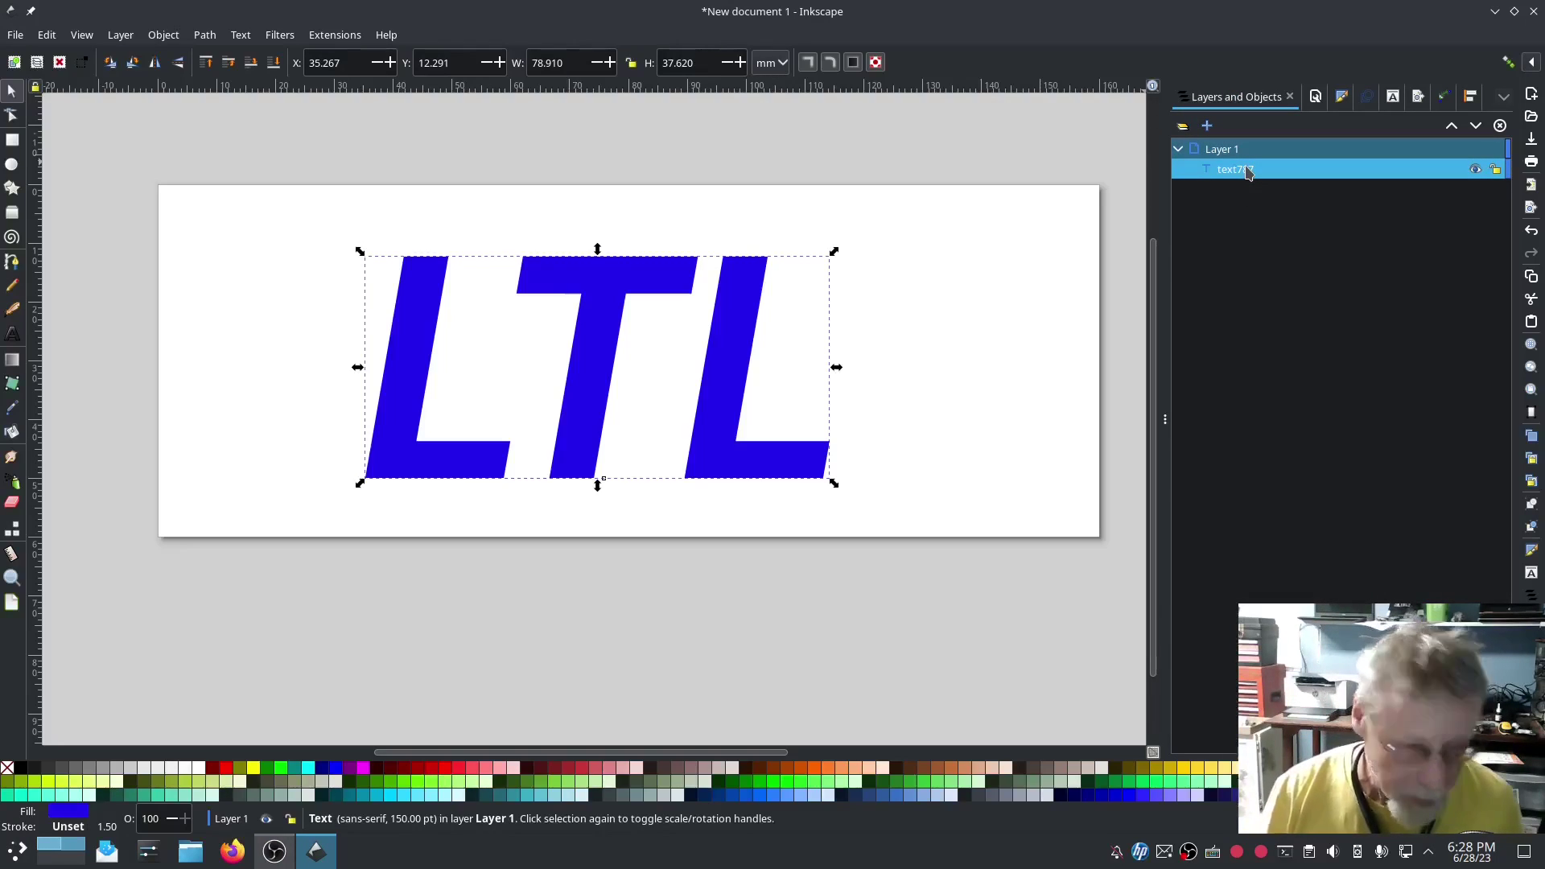
pyautogui.hotkey('ctrl', 'd')
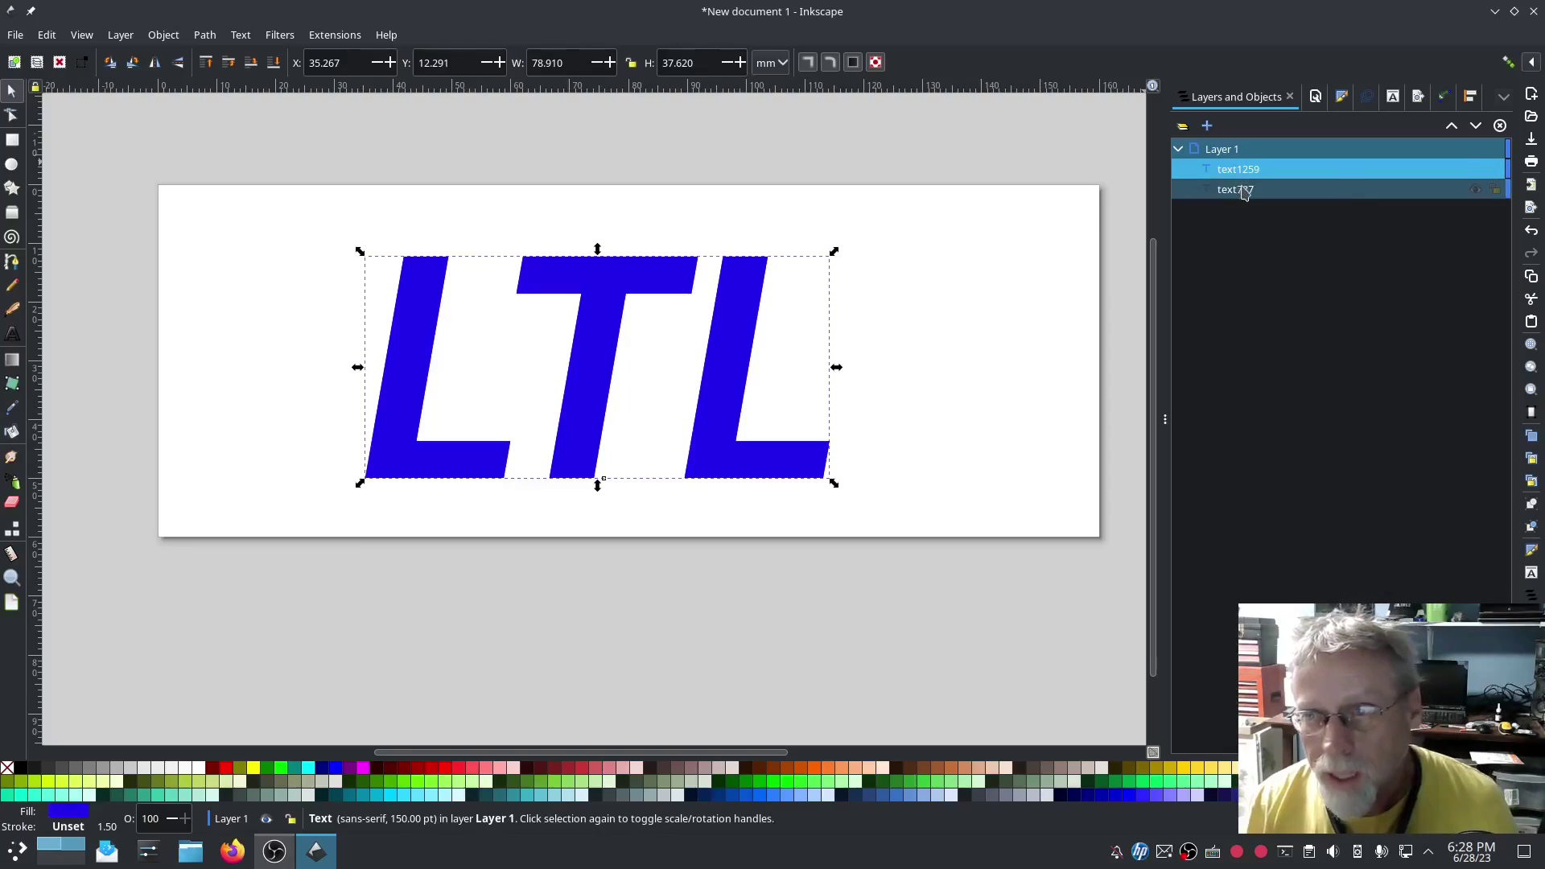
pyautogui.click(1244, 191)
pyautogui.click(1244, 173)
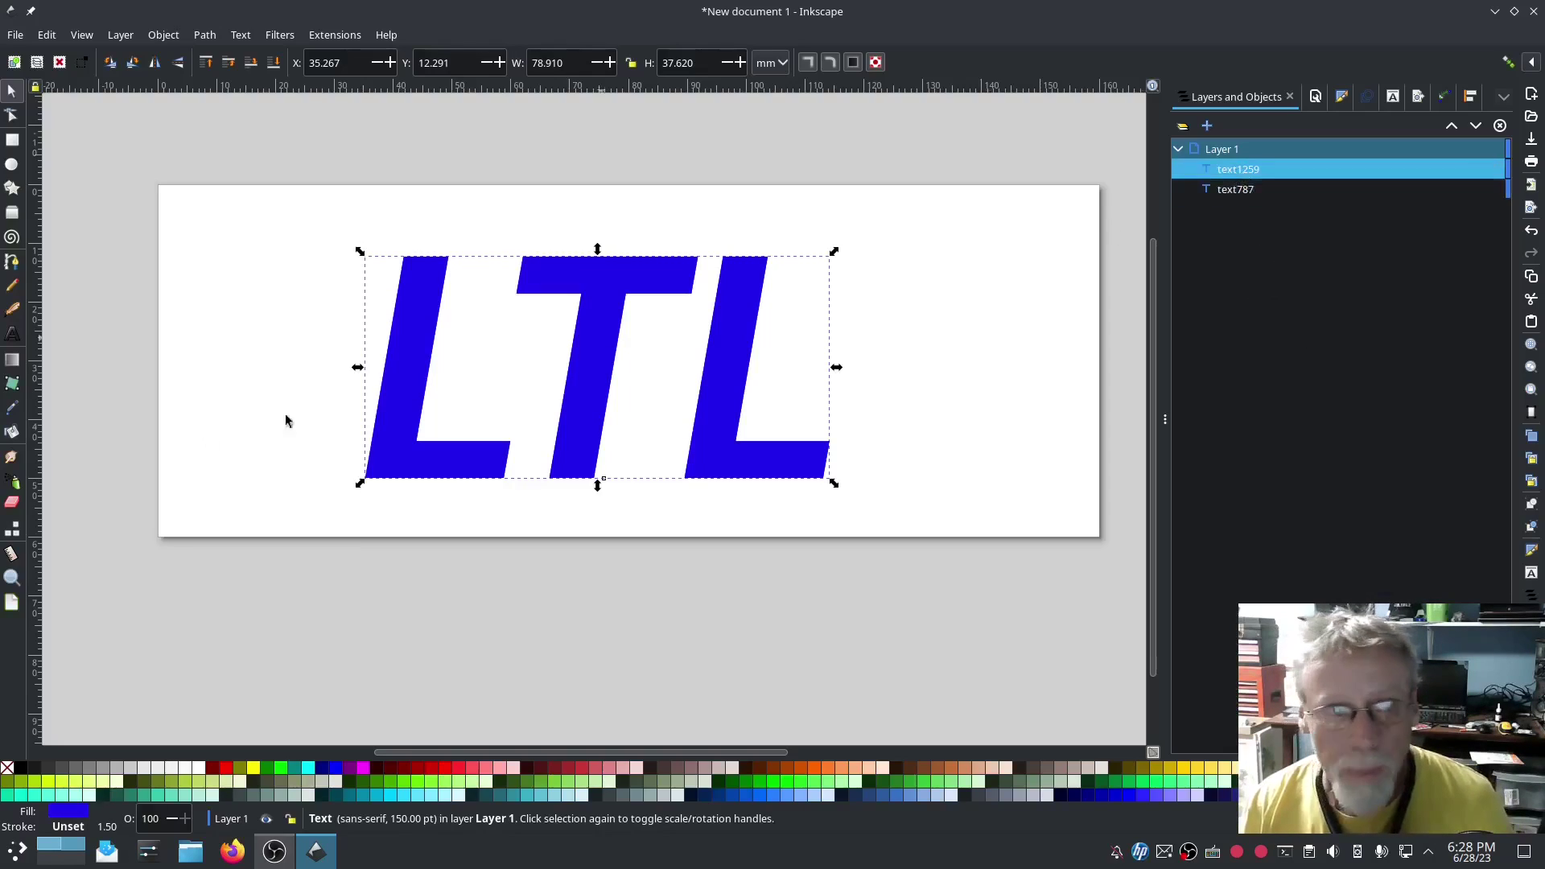
# Draw a closed slanted four-corner band across the middle of the LTL letters.
pyautogui.click(12, 262)
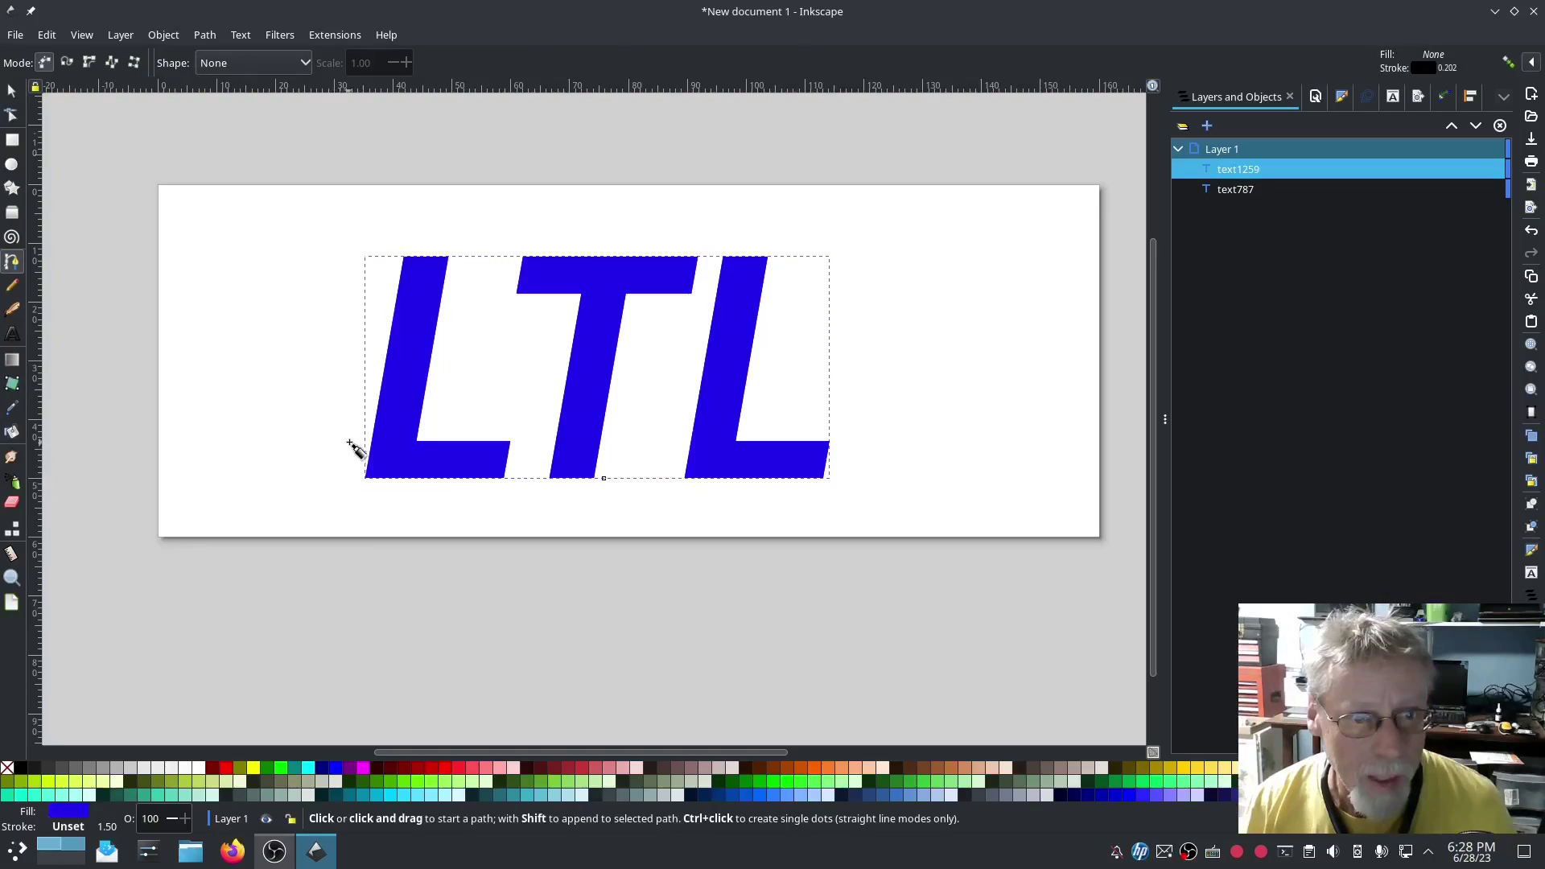
pyautogui.click(356, 438)
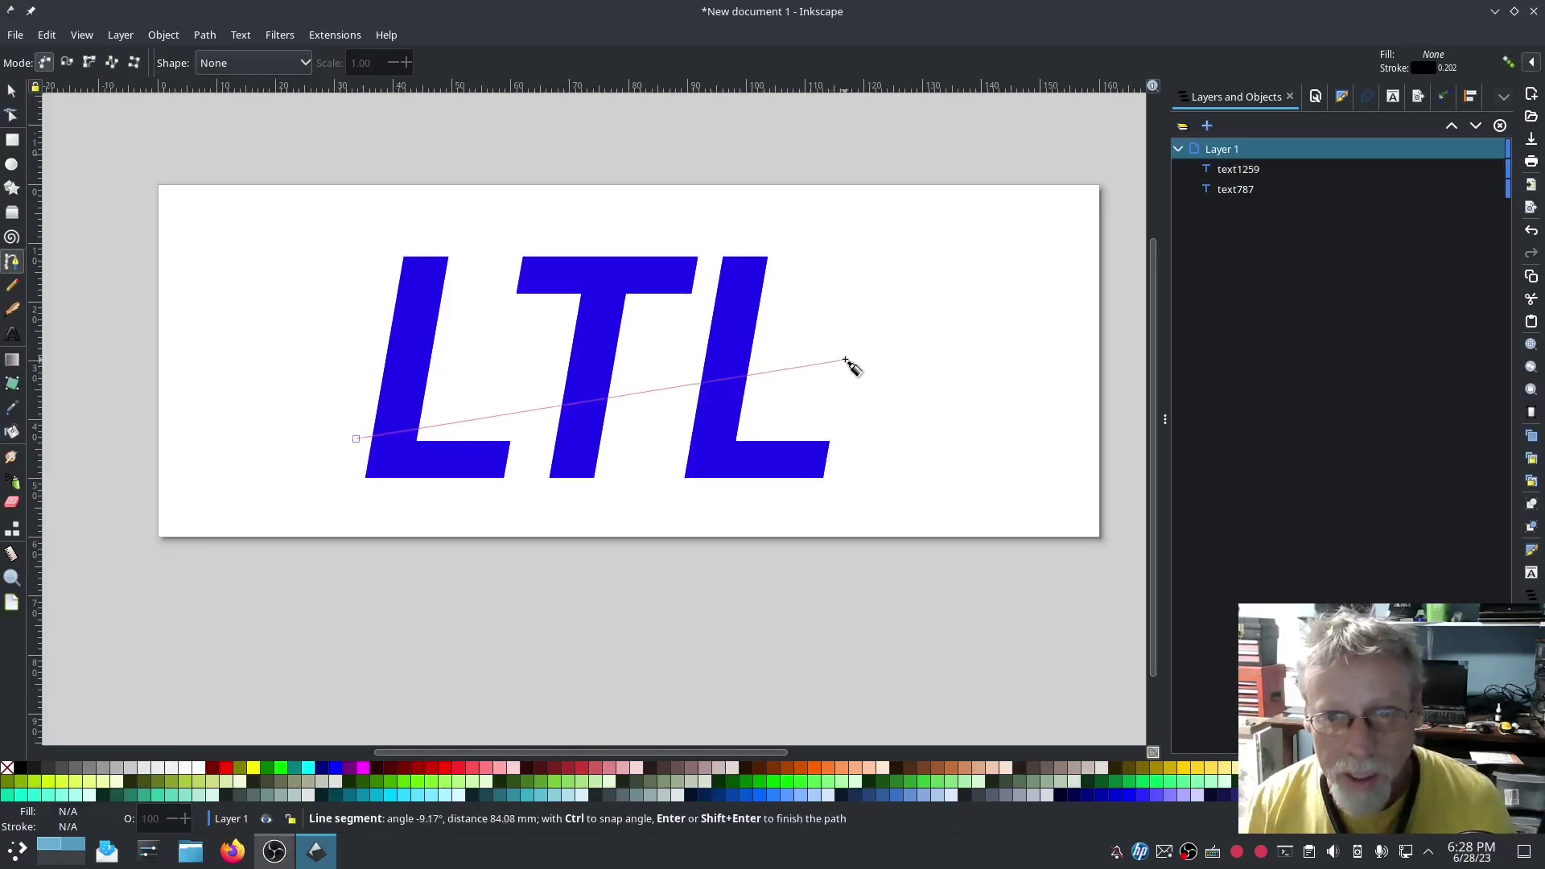
pyautogui.click(850, 363)
pyautogui.click(829, 280)
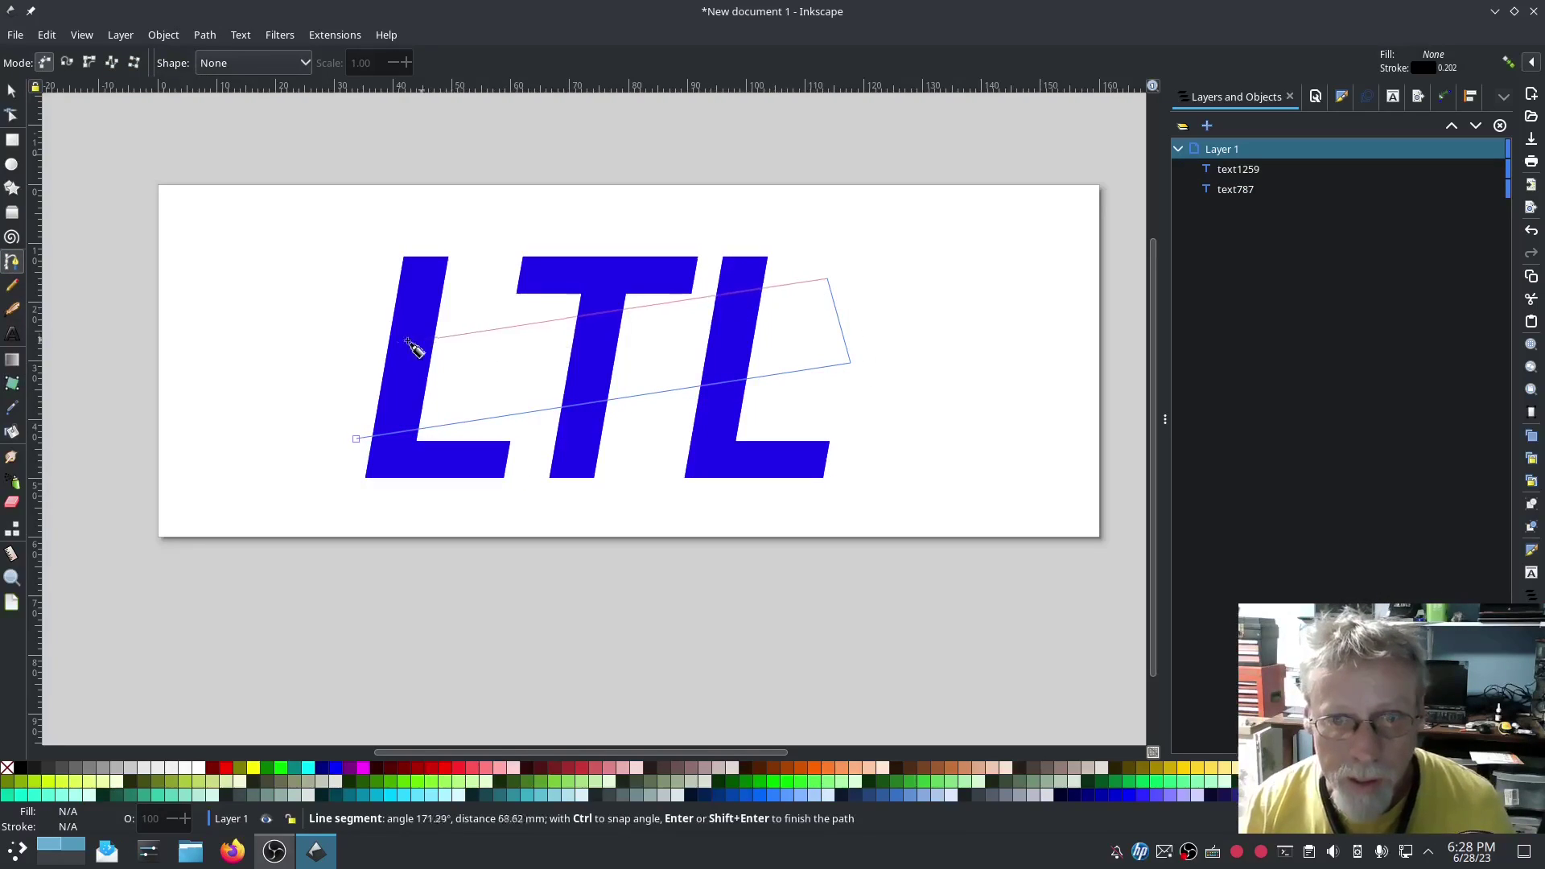
pyautogui.click(354, 348)
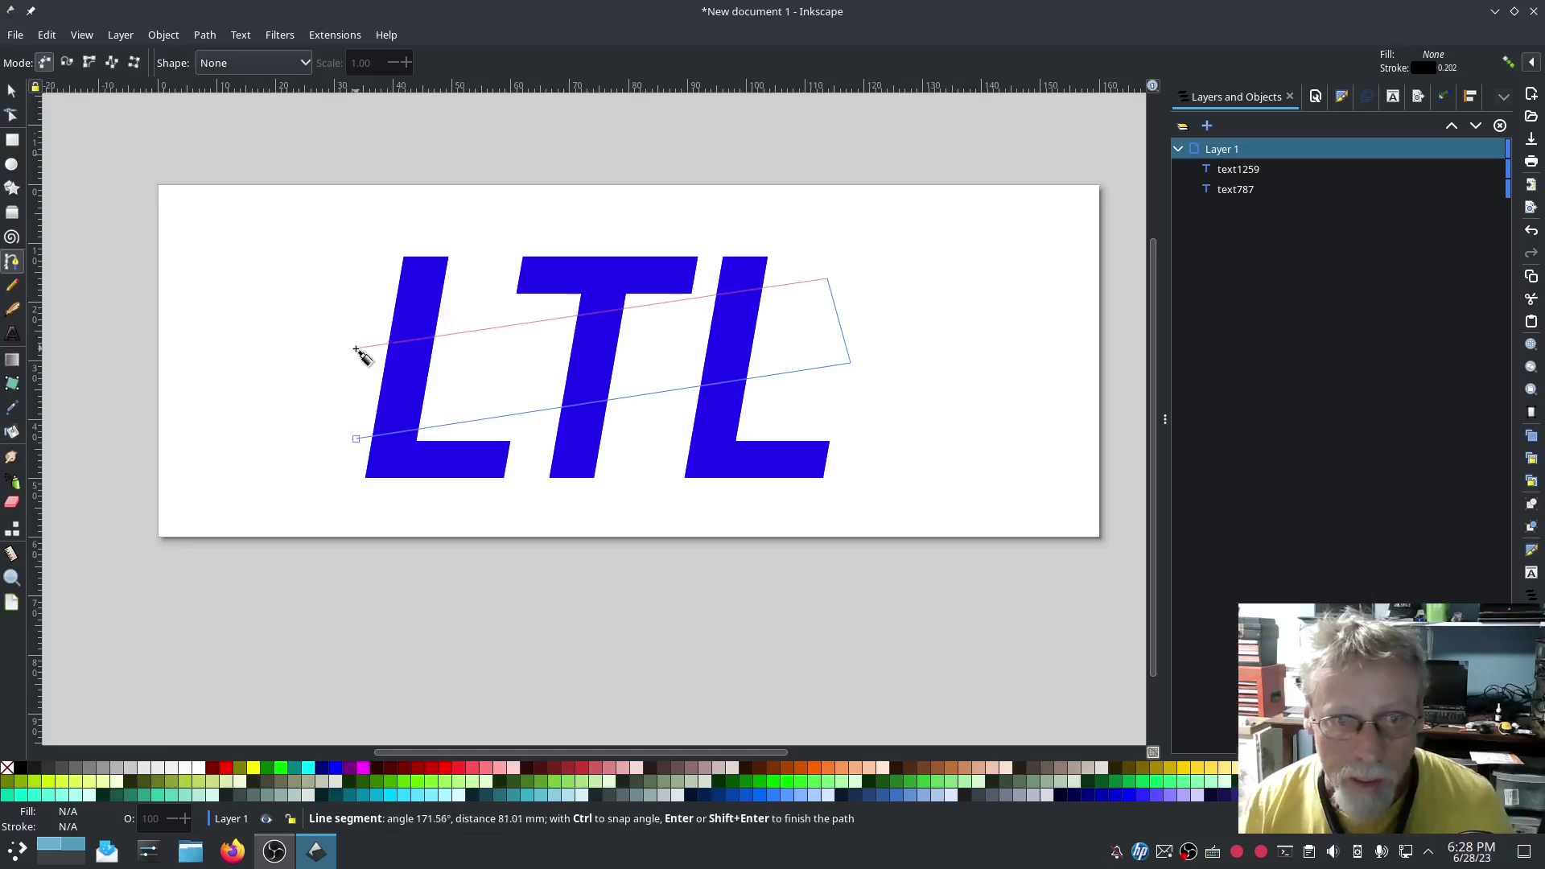
pyautogui.click(356, 438)
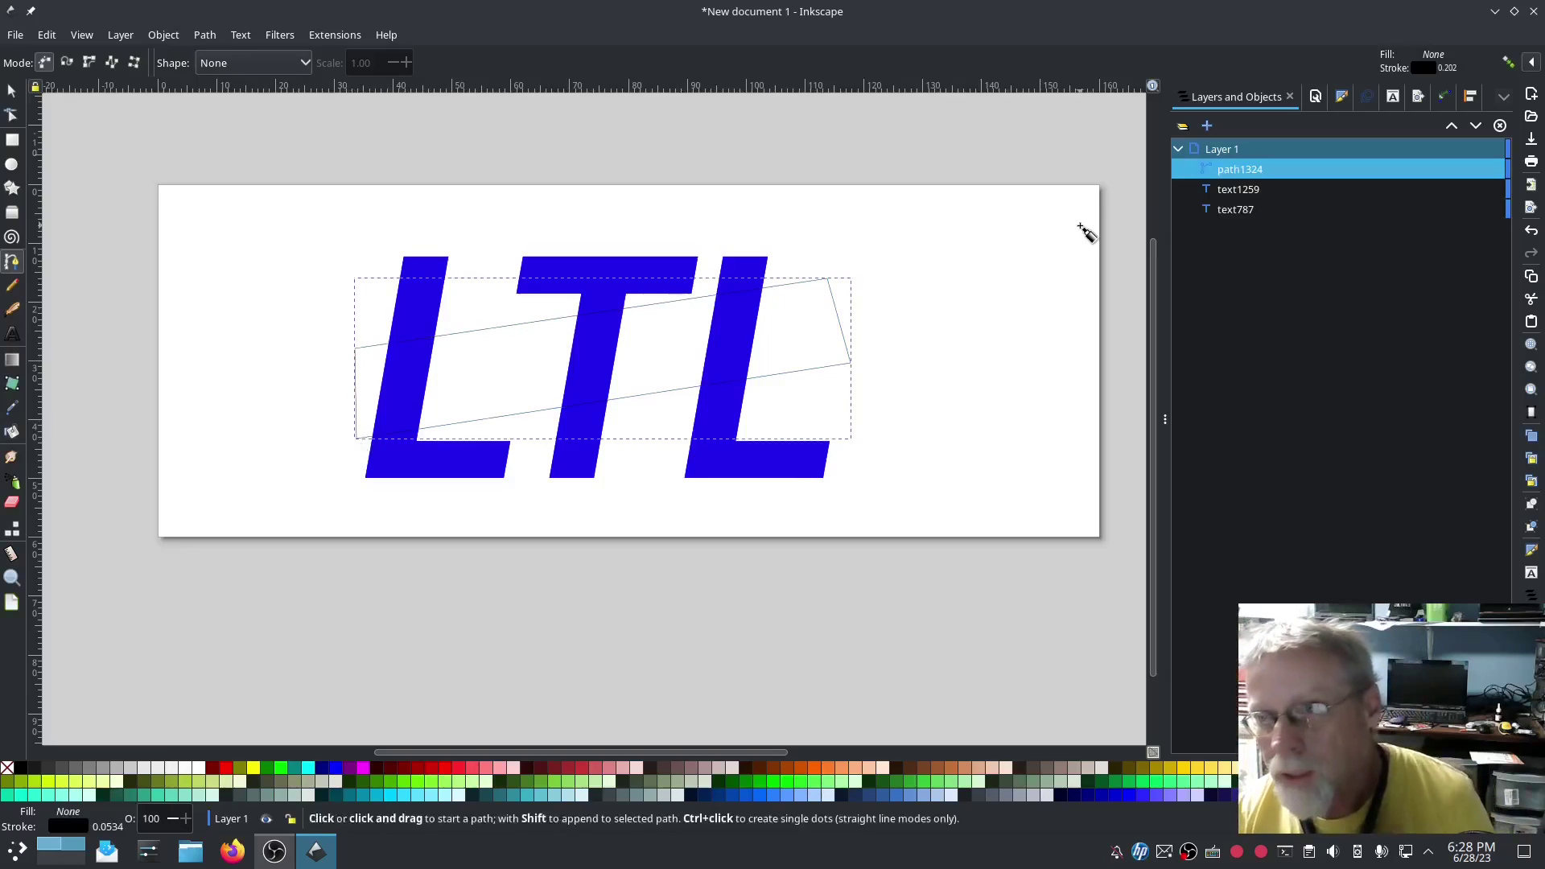
# Give the band a flat fill and remove its outline.
pyautogui.click(1342, 97)
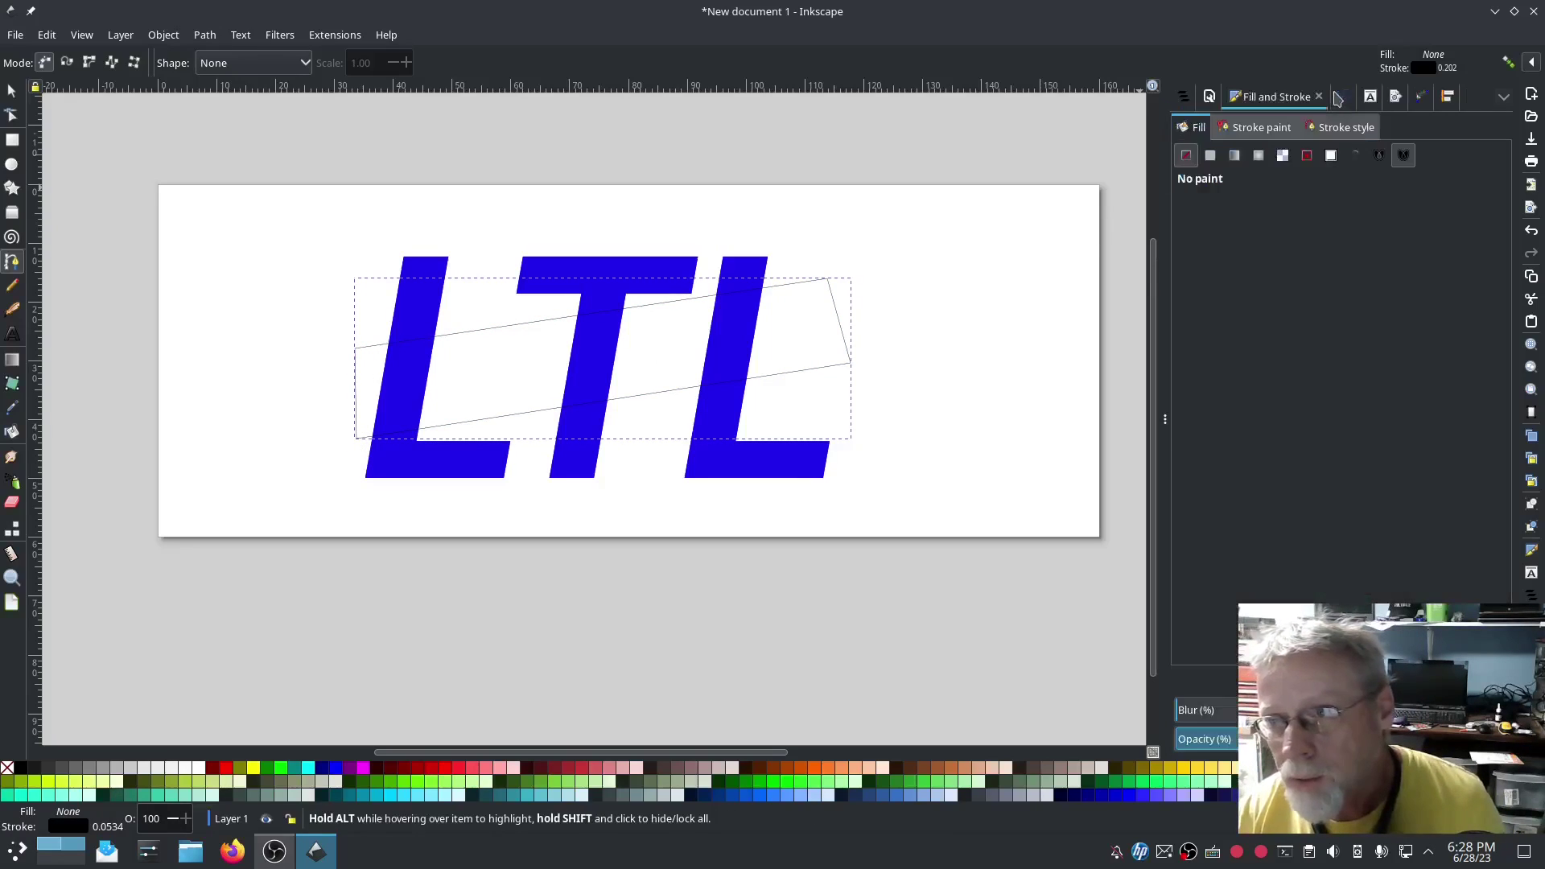
pyautogui.click(1210, 155)
pyautogui.click(1244, 127)
pyautogui.click(1187, 157)
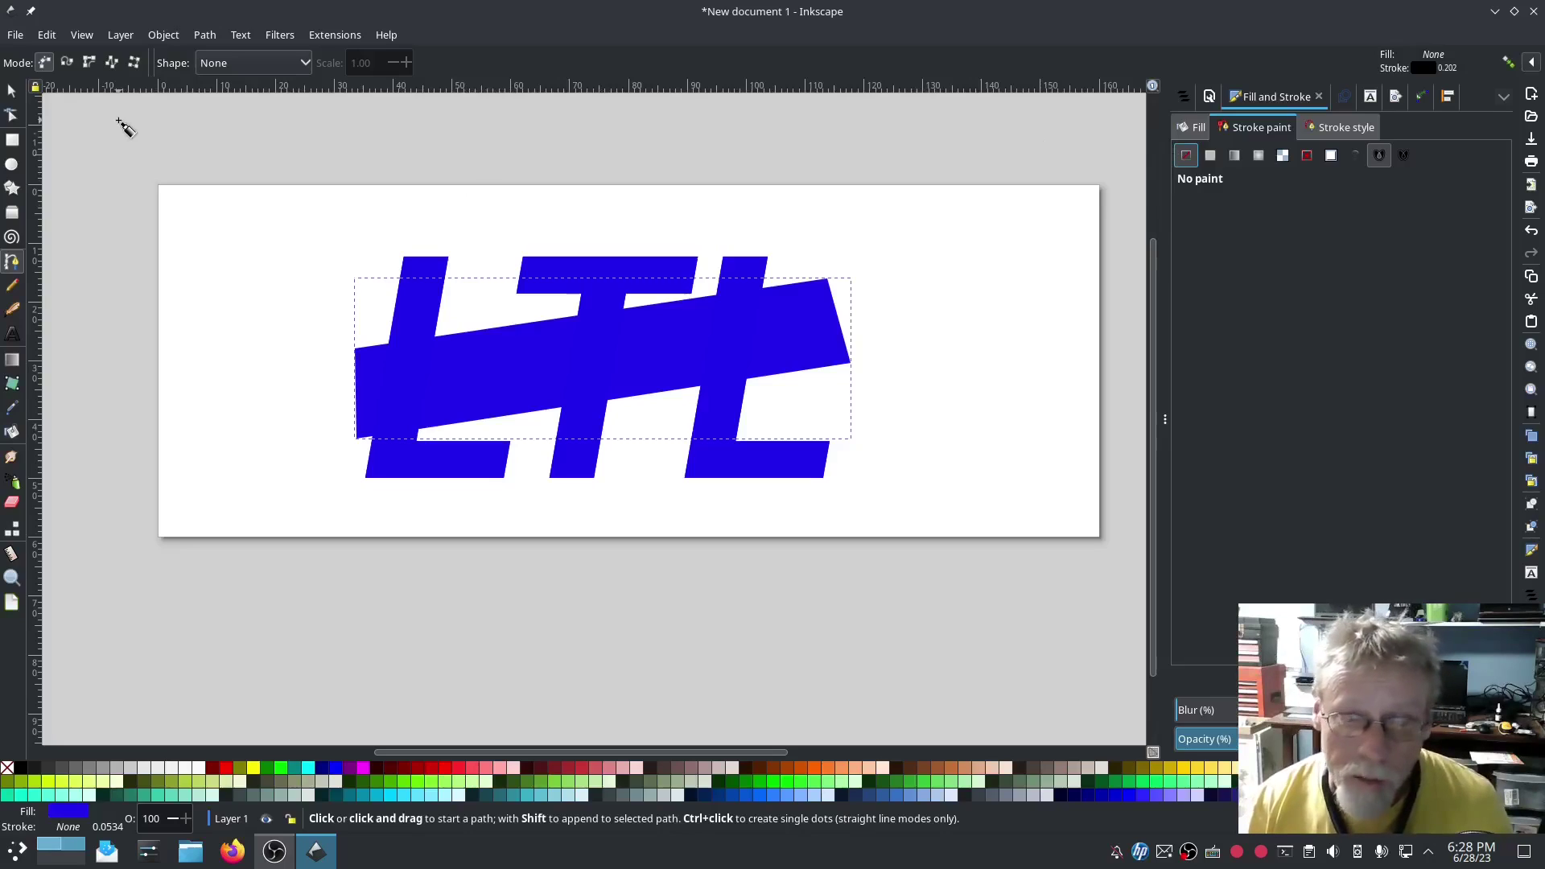
# Intersect the band with the duplicate LTL text into one middle-band path.
pyautogui.click(11, 91)
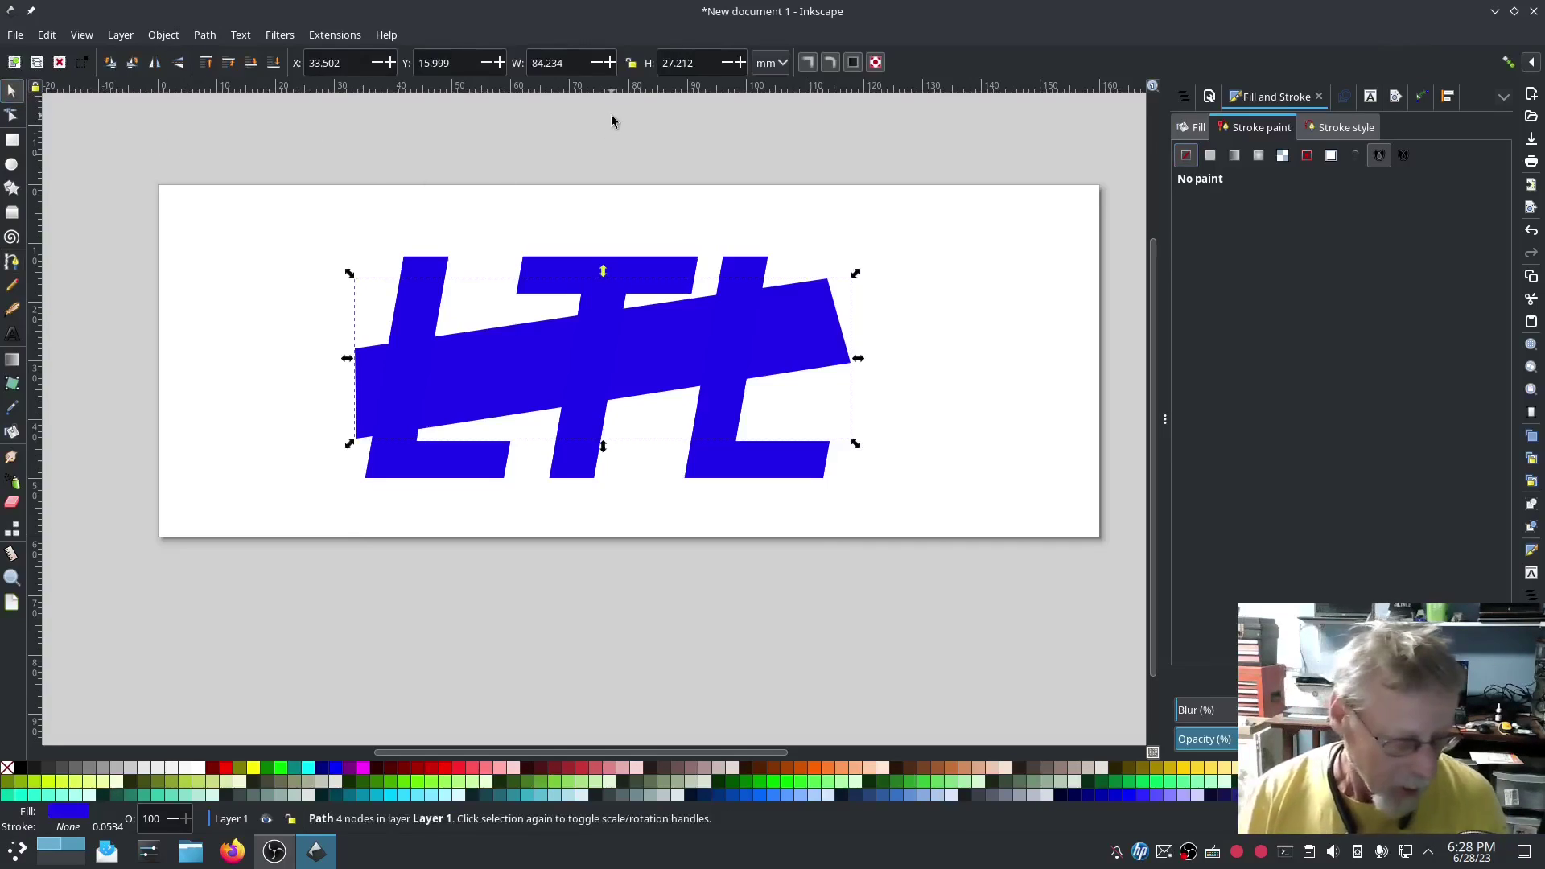
pyautogui.keyDown('shift'); pyautogui.click(568, 270); pyautogui.keyUp('shift')
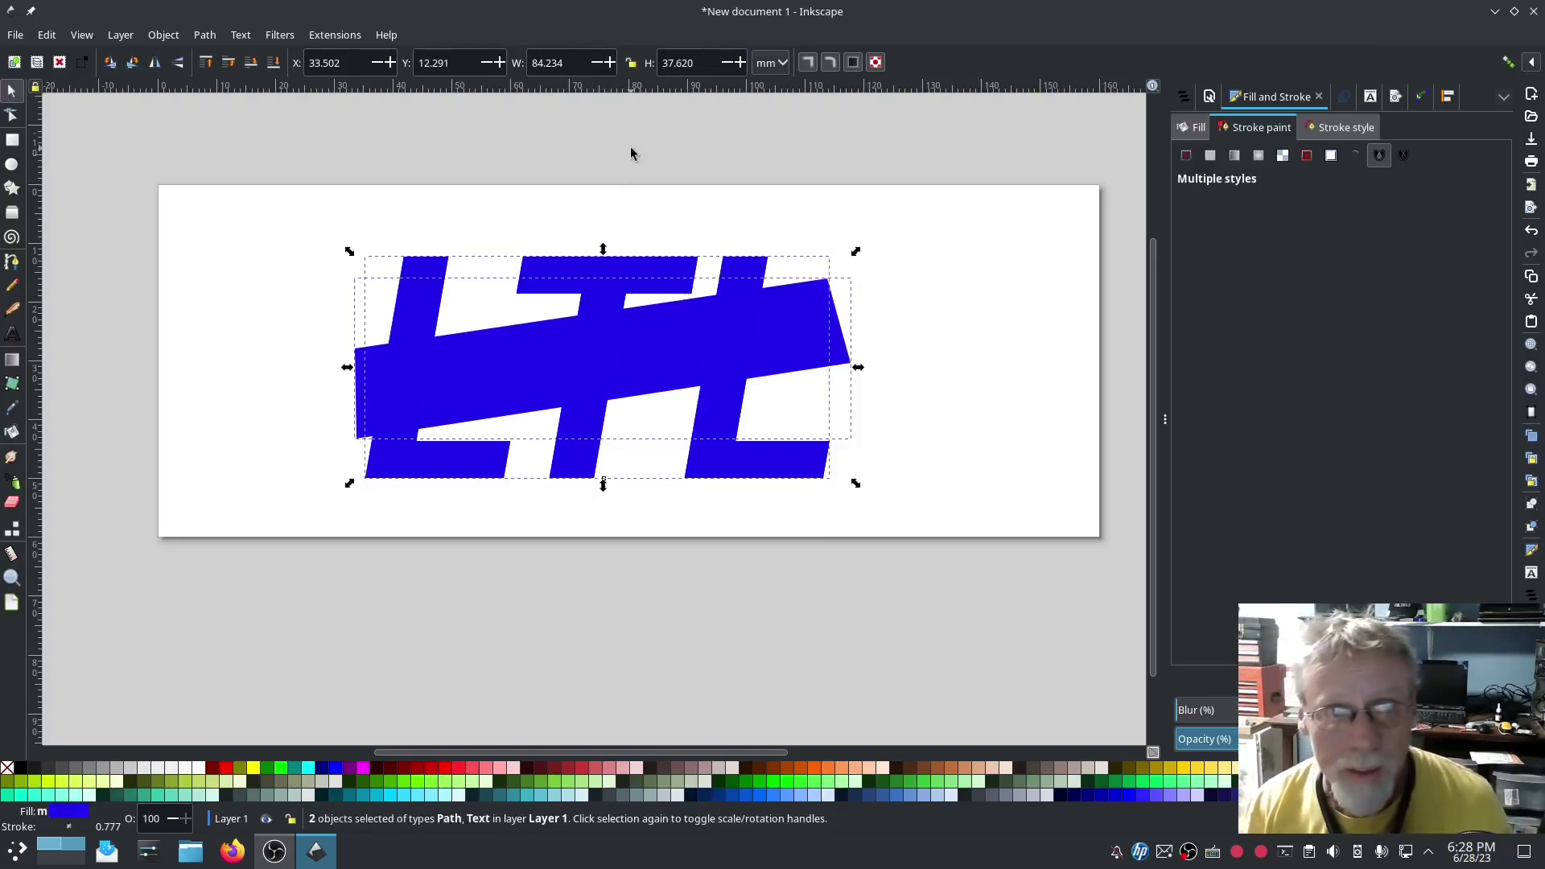
pyautogui.click(205, 35)
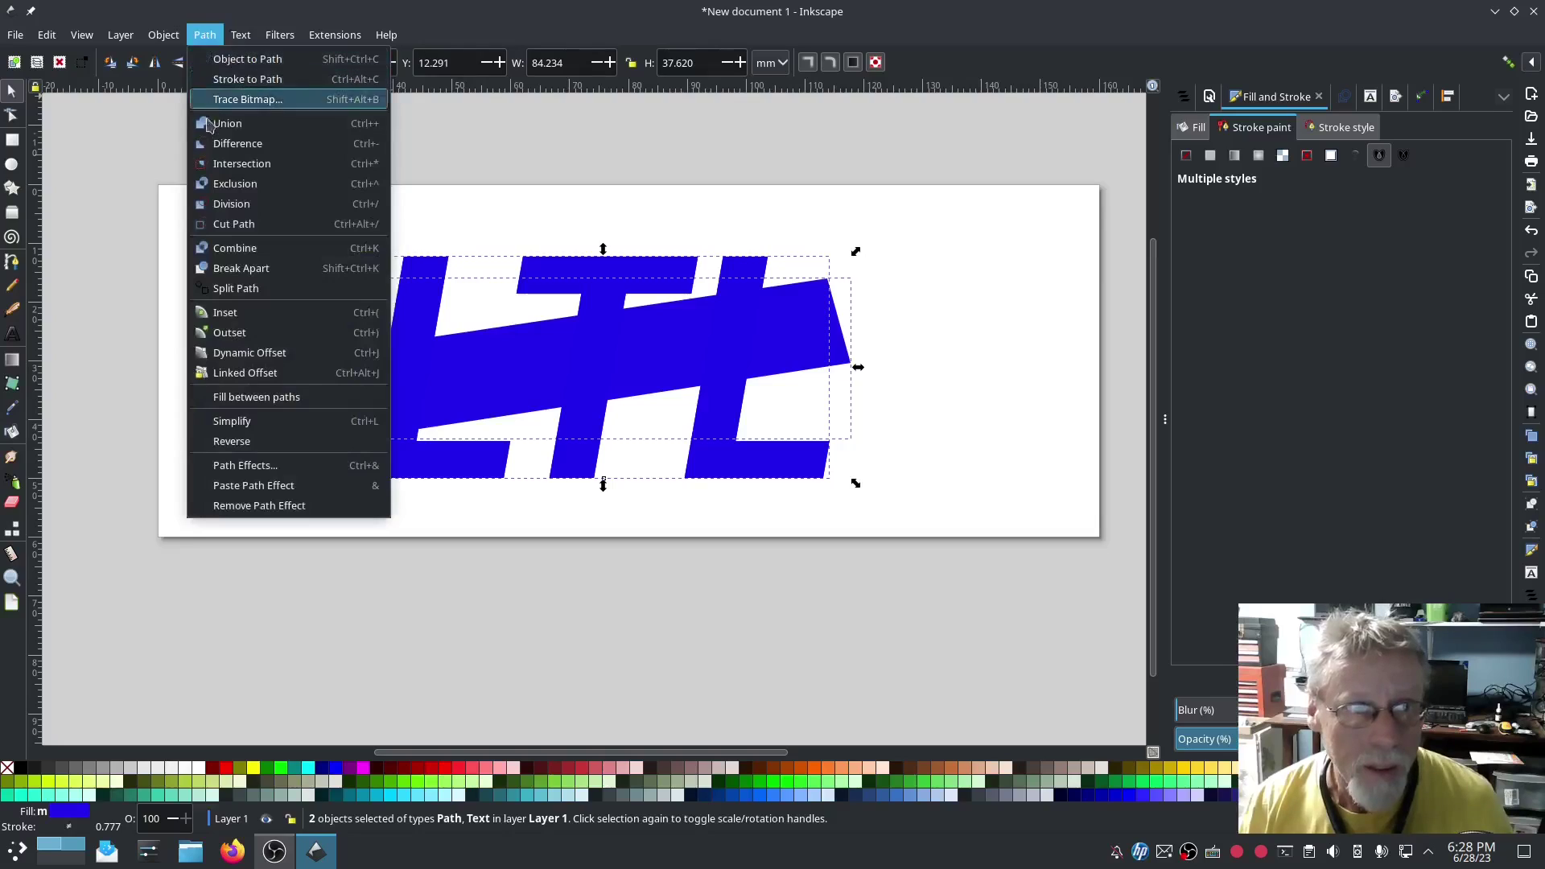
pyautogui.click(225, 163)
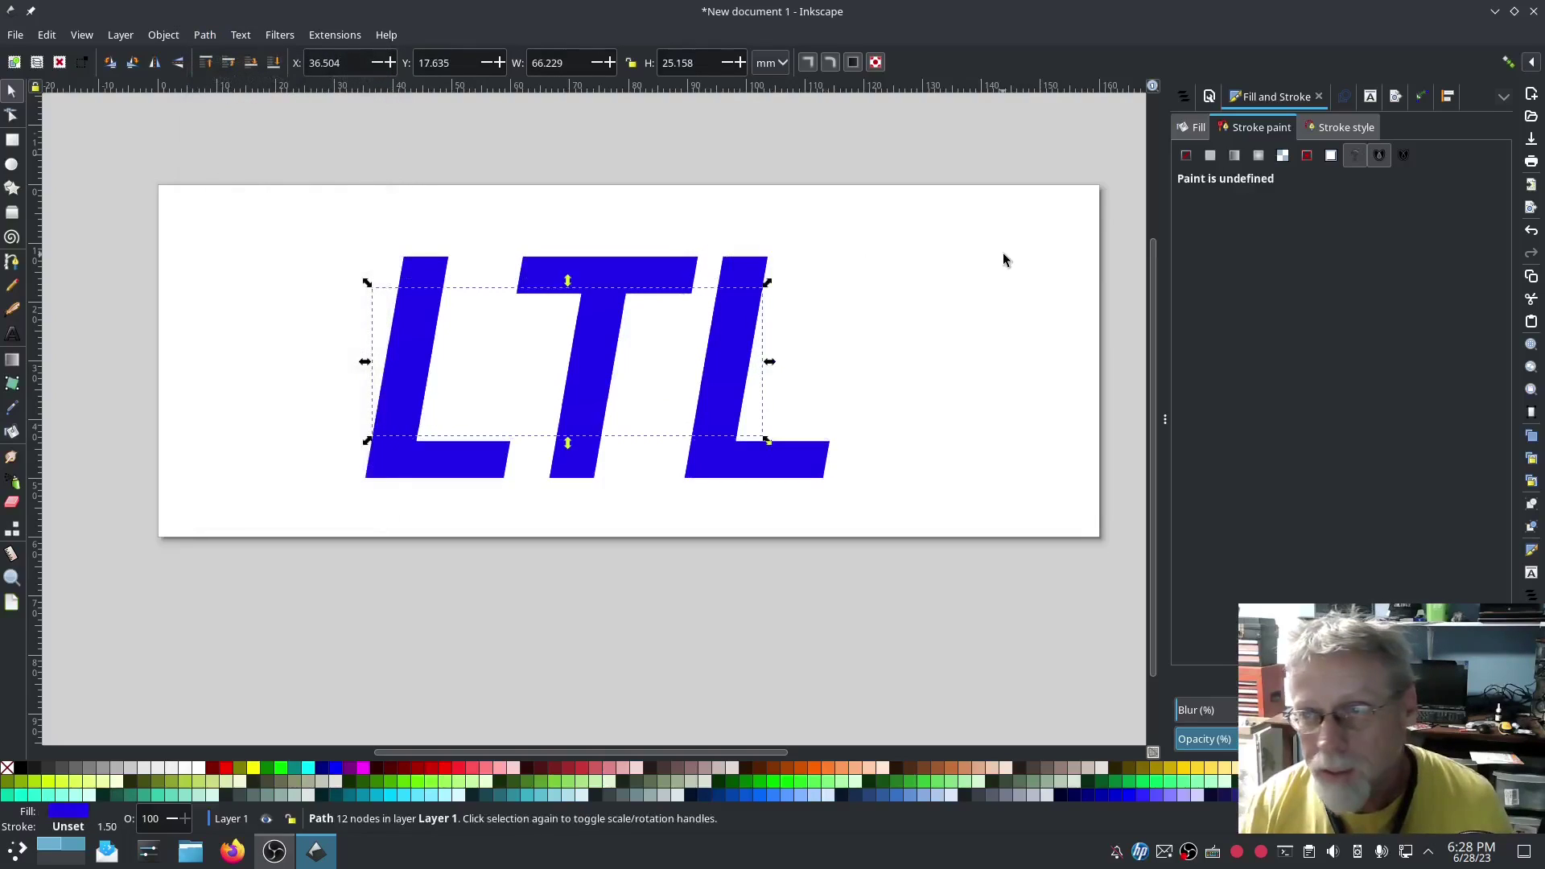
# Toggle the LTL text's visibility in the objects list to check what lies beneath.
pyautogui.click(1183, 96)
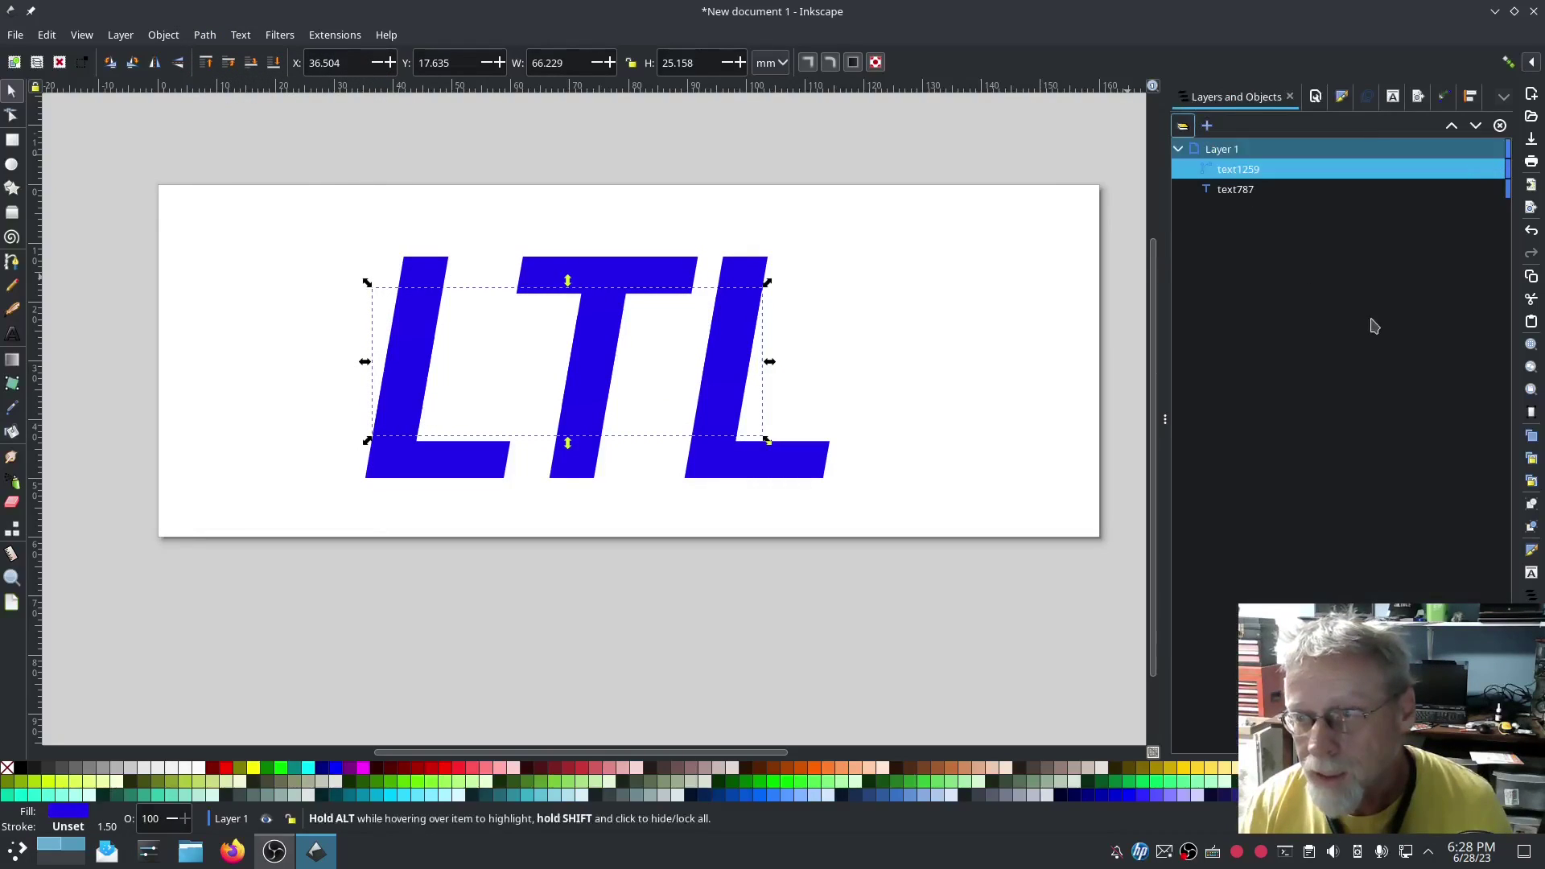
pyautogui.click(1275, 194)
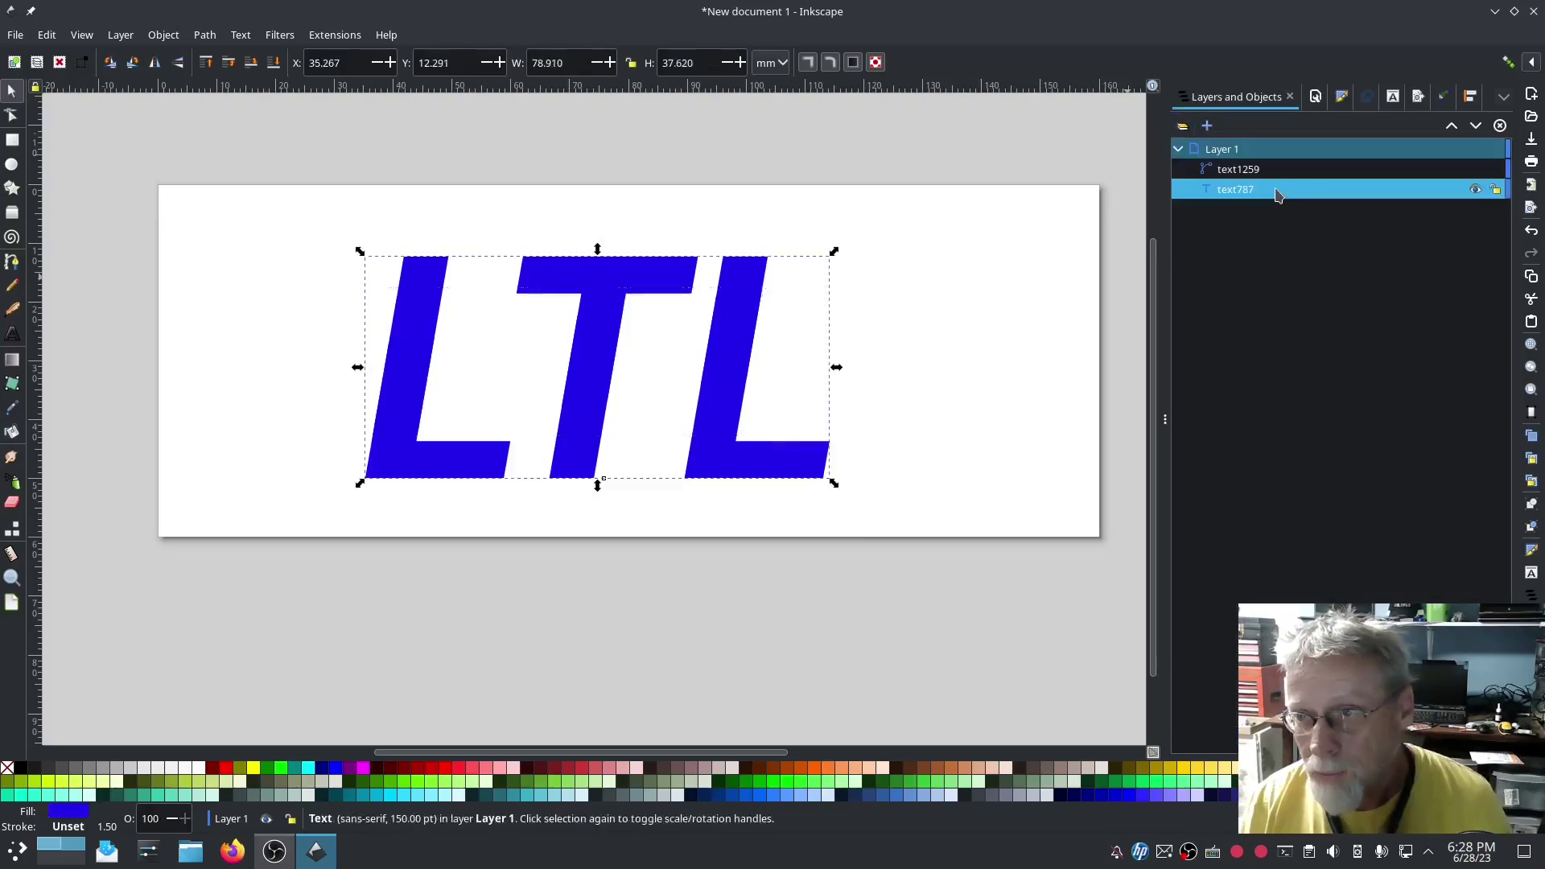
pyautogui.click(1475, 190)
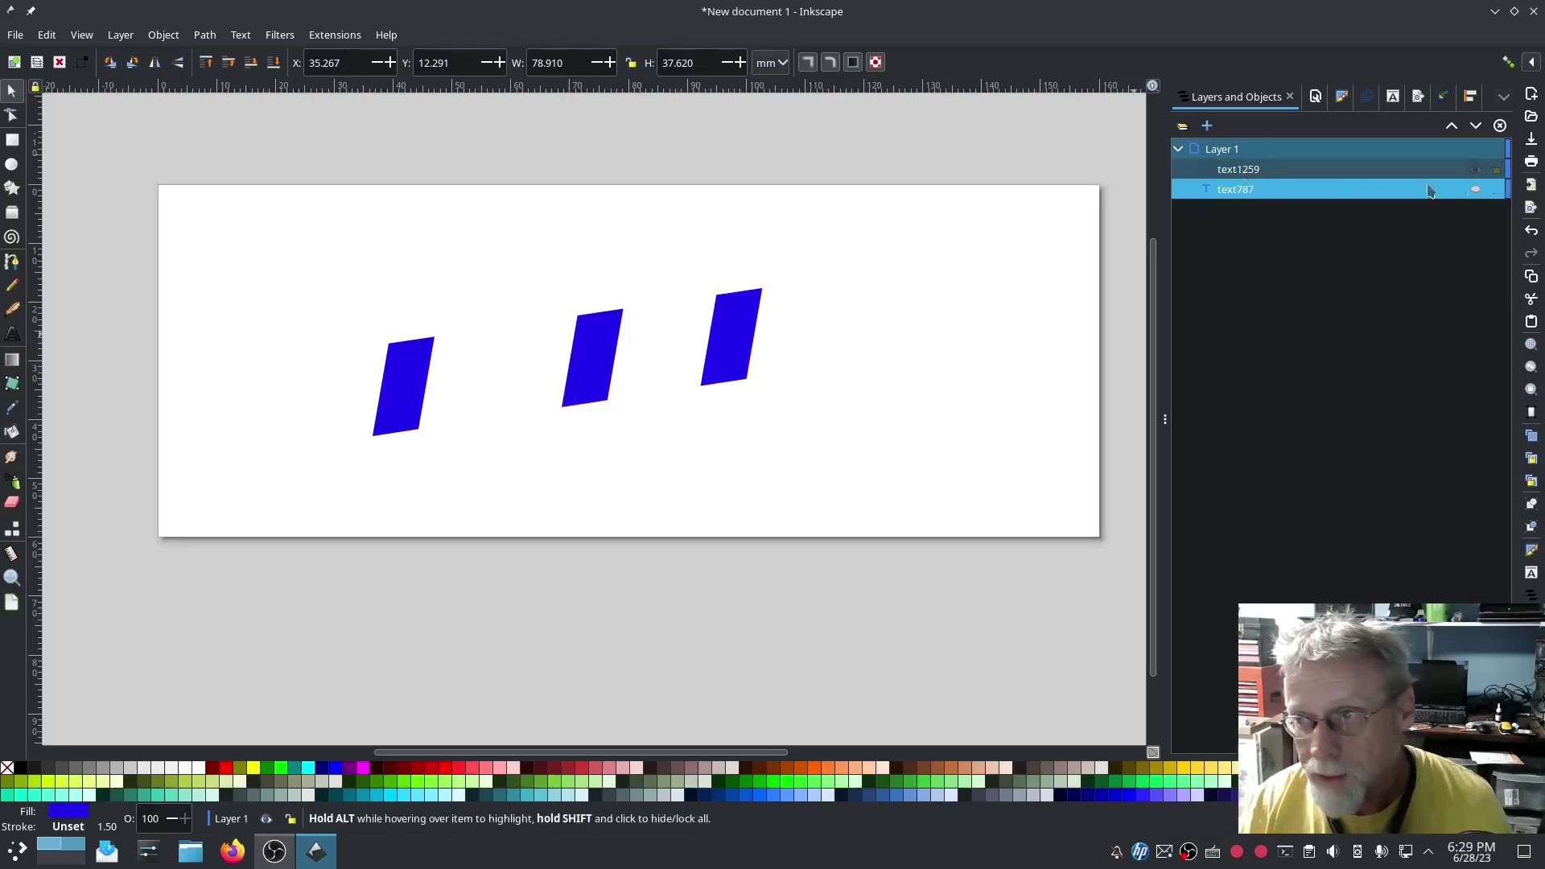
pyautogui.click(1477, 190)
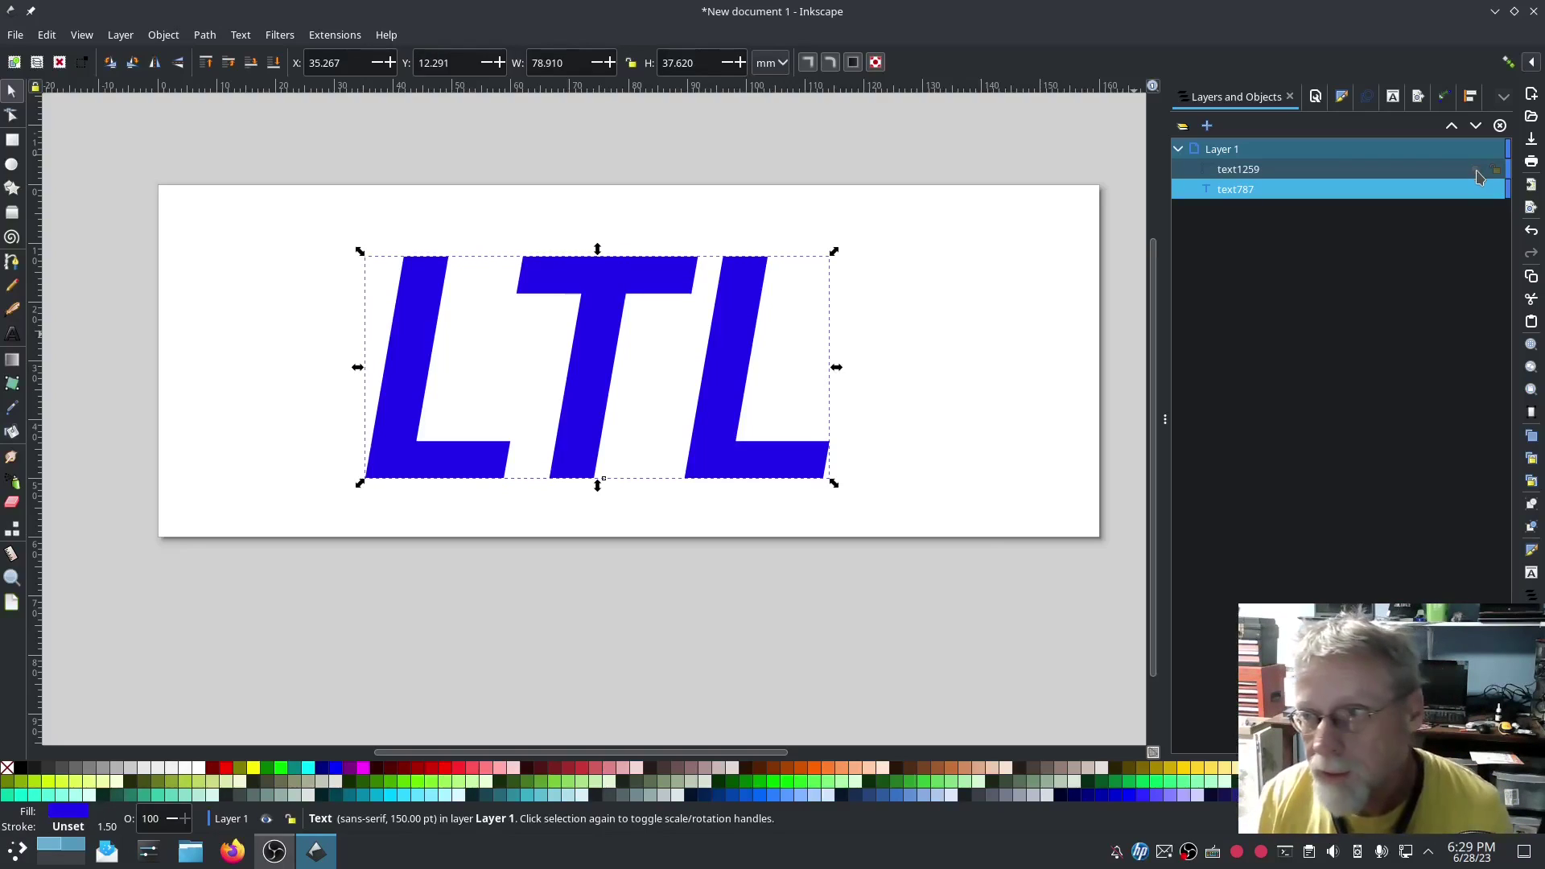
# Duplicate the middle-band path text1259 and union the copy with the LTL text.
pyautogui.click(1253, 171)
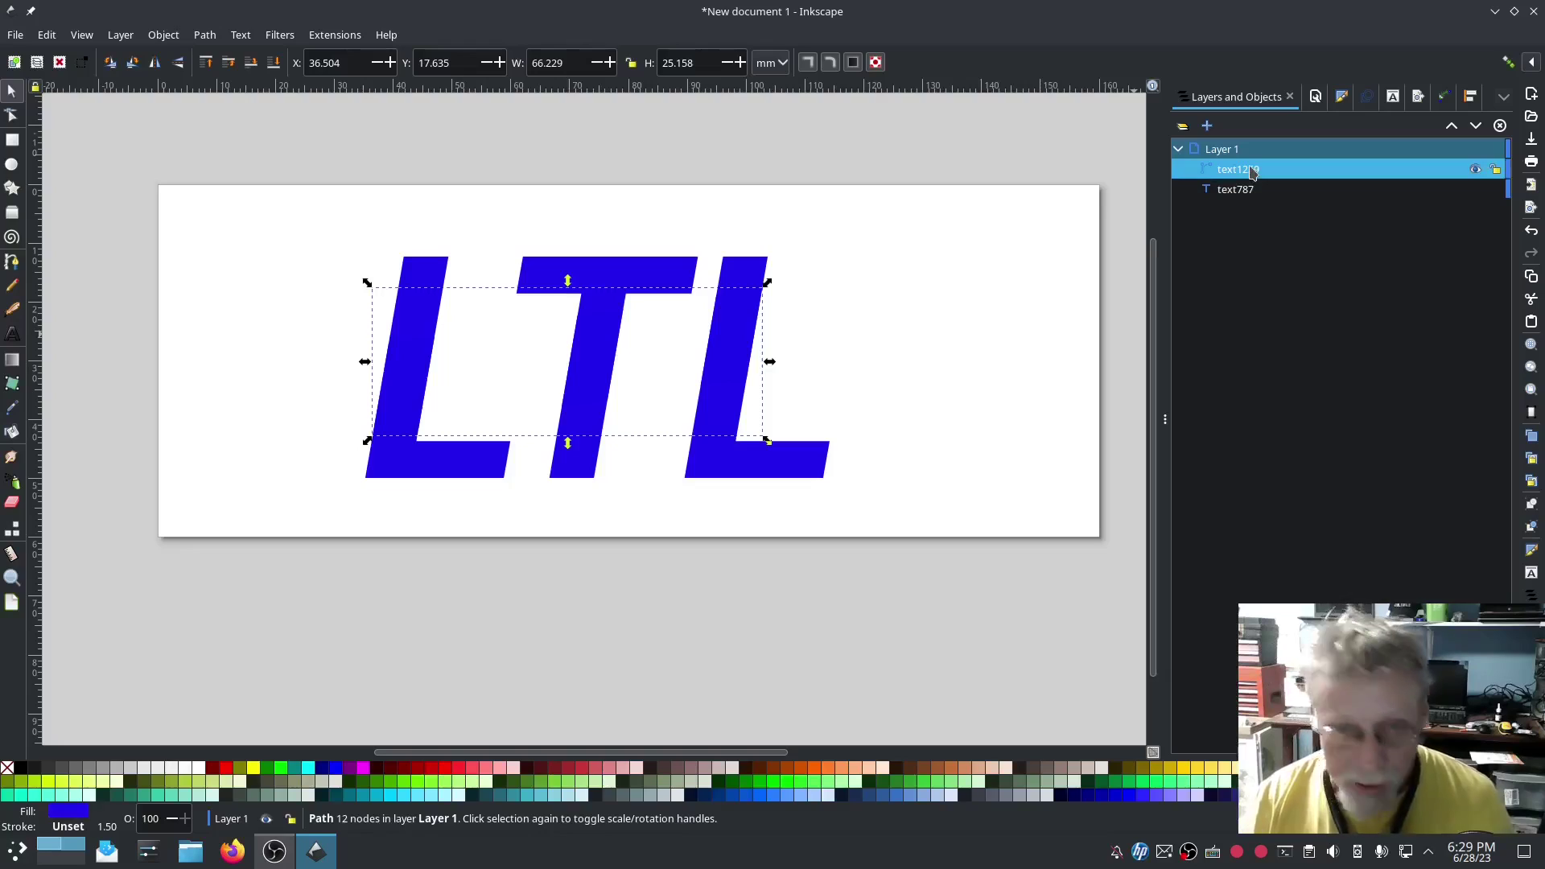
pyautogui.click(1248, 192)
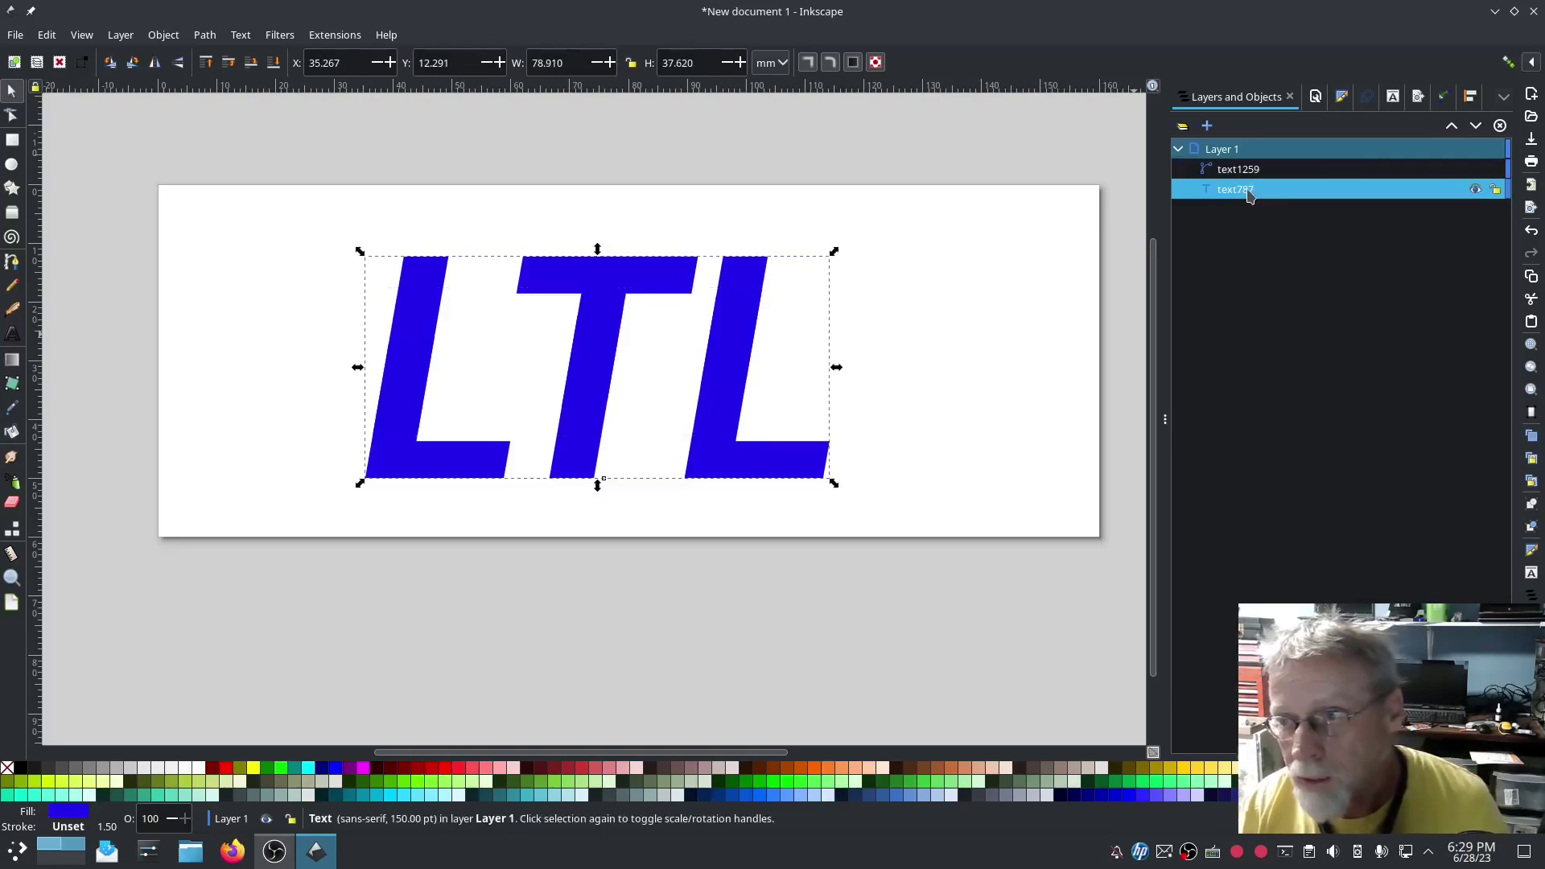
pyautogui.click(1252, 171)
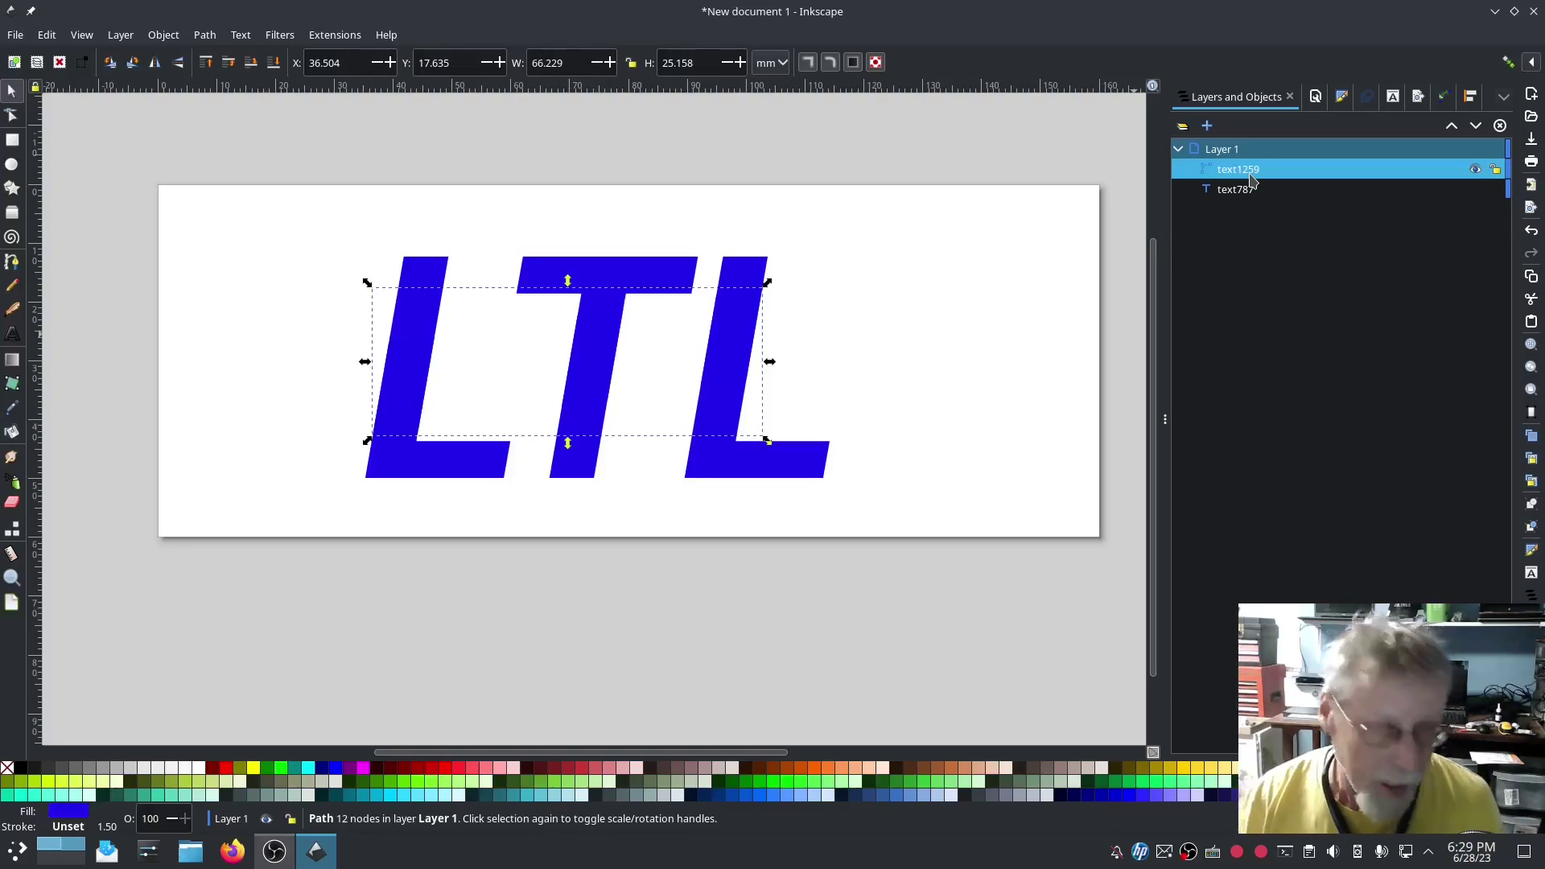
pyautogui.hotkey('ctrl', 'd')
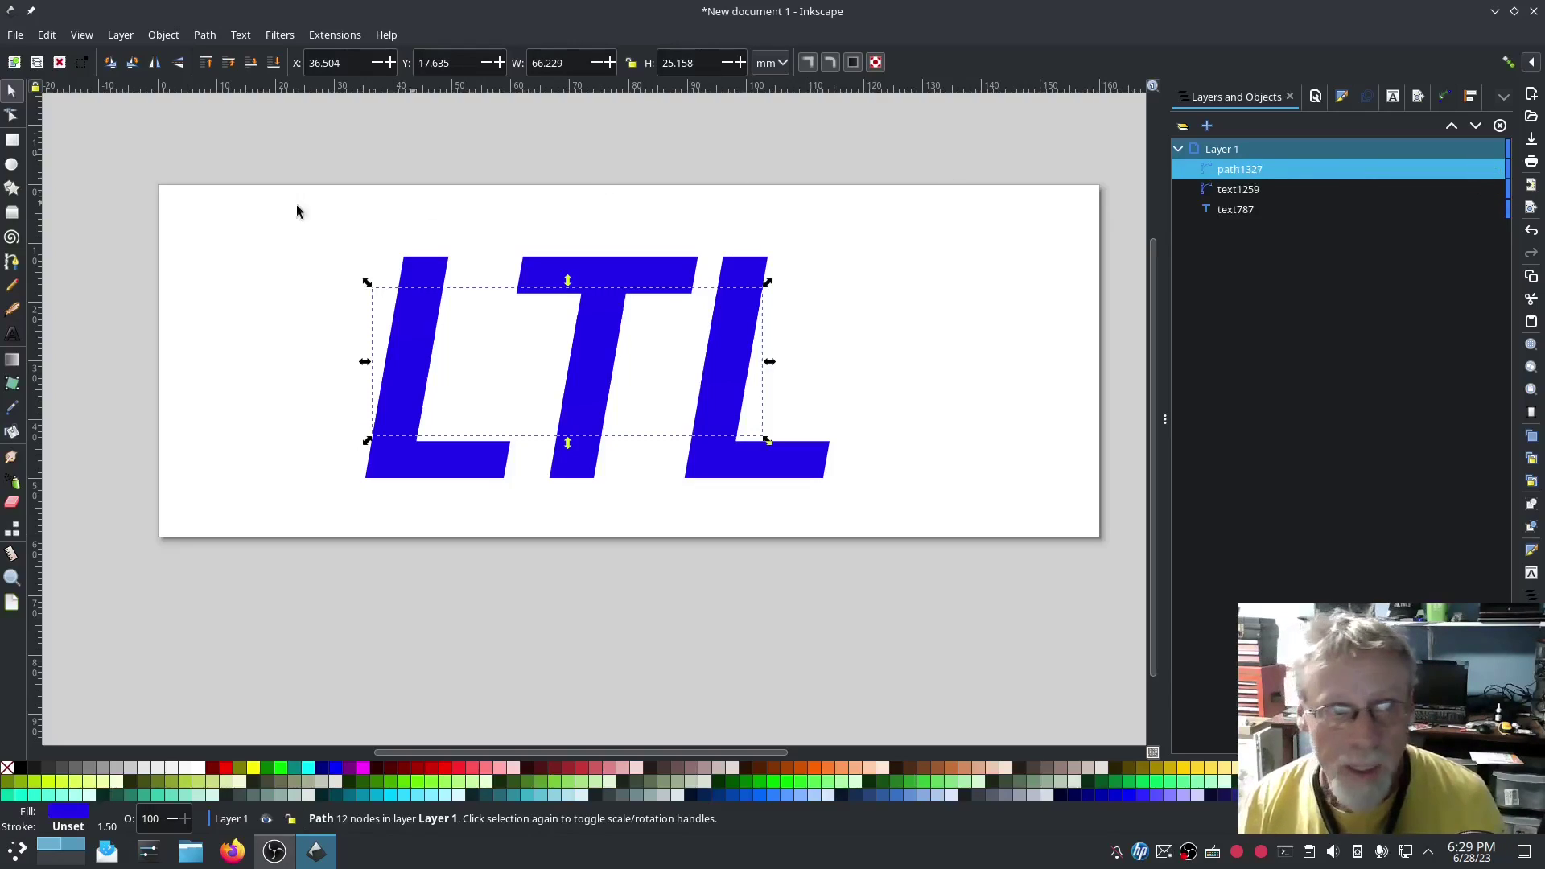
pyautogui.keyDown('alt'); pyautogui.keyDown('shift'); pyautogui.click(651, 276); pyautogui.keyUp('shift'); pyautogui.keyUp('alt')
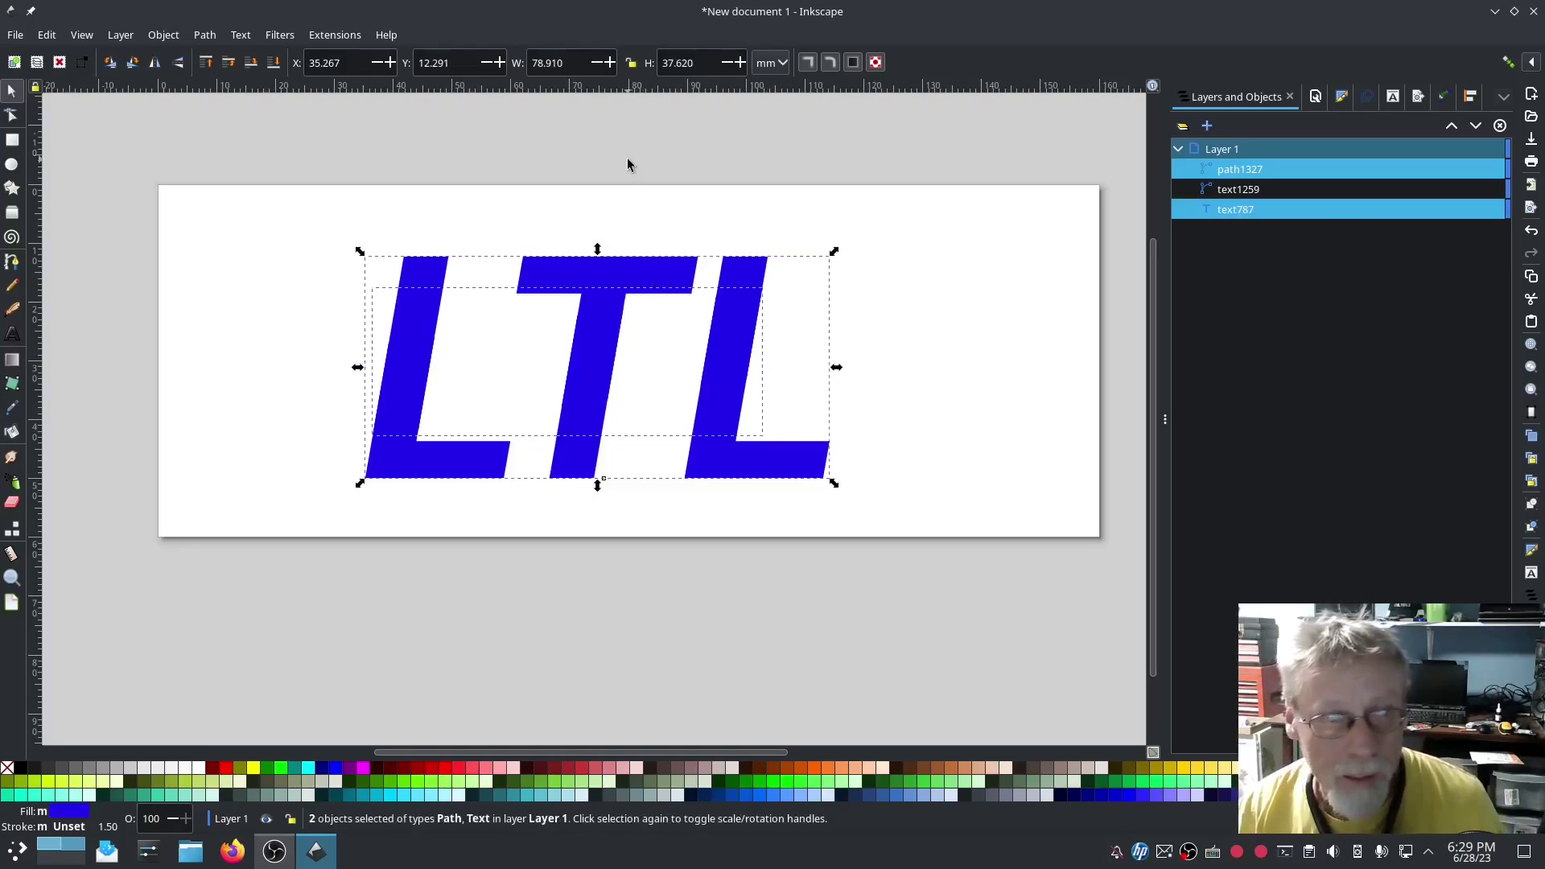
pyautogui.click(204, 35)
pyautogui.click(226, 147)
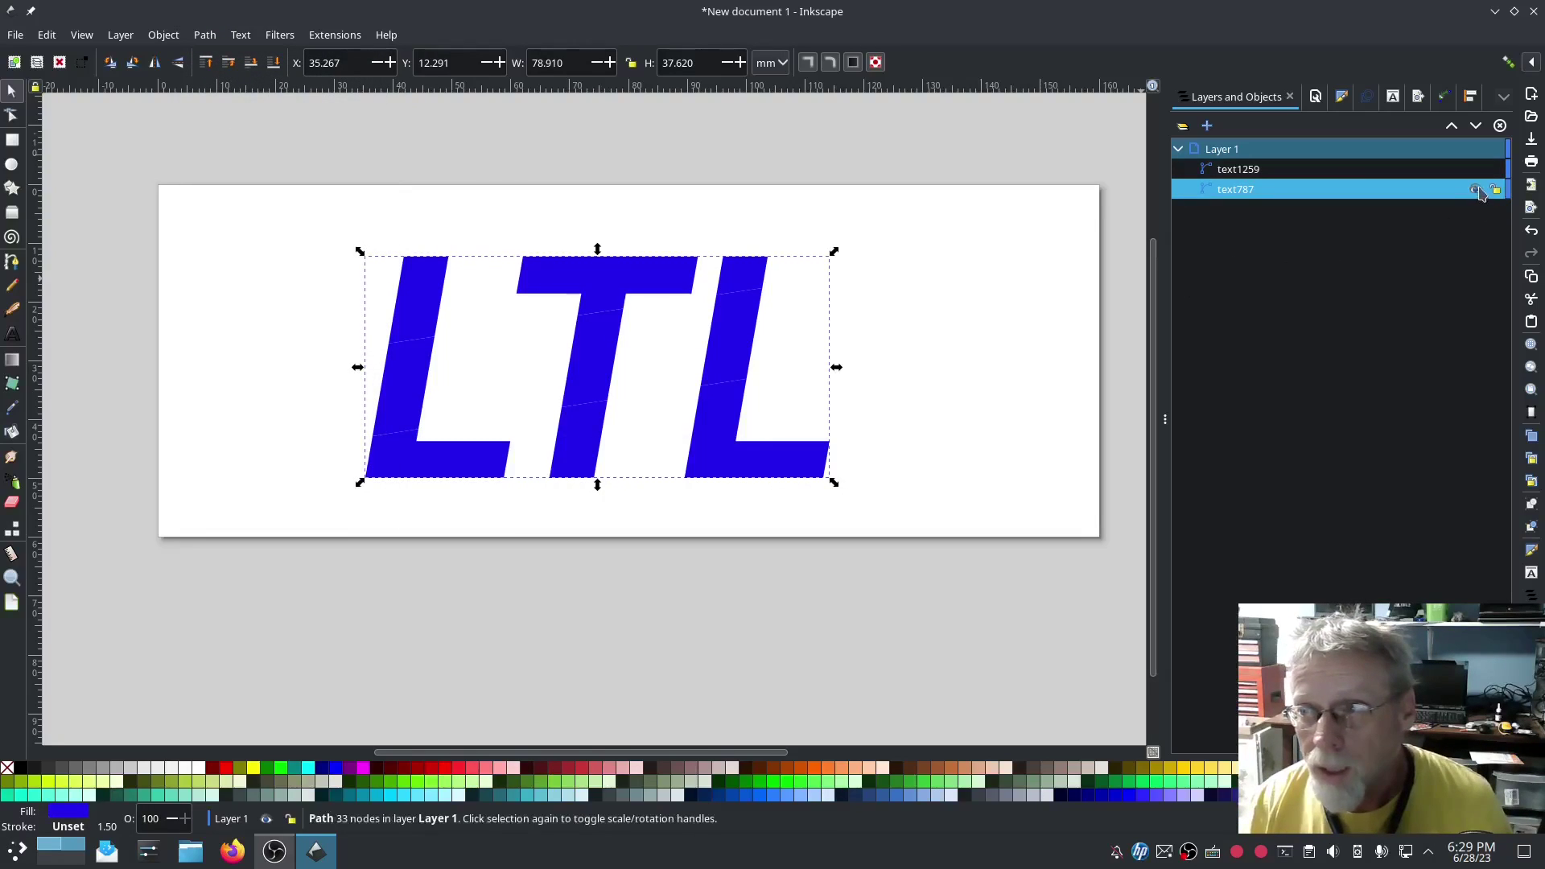
# Hide and reshow the merged LTL path and text1259 to check the merged shape.
pyautogui.click(1477, 189)
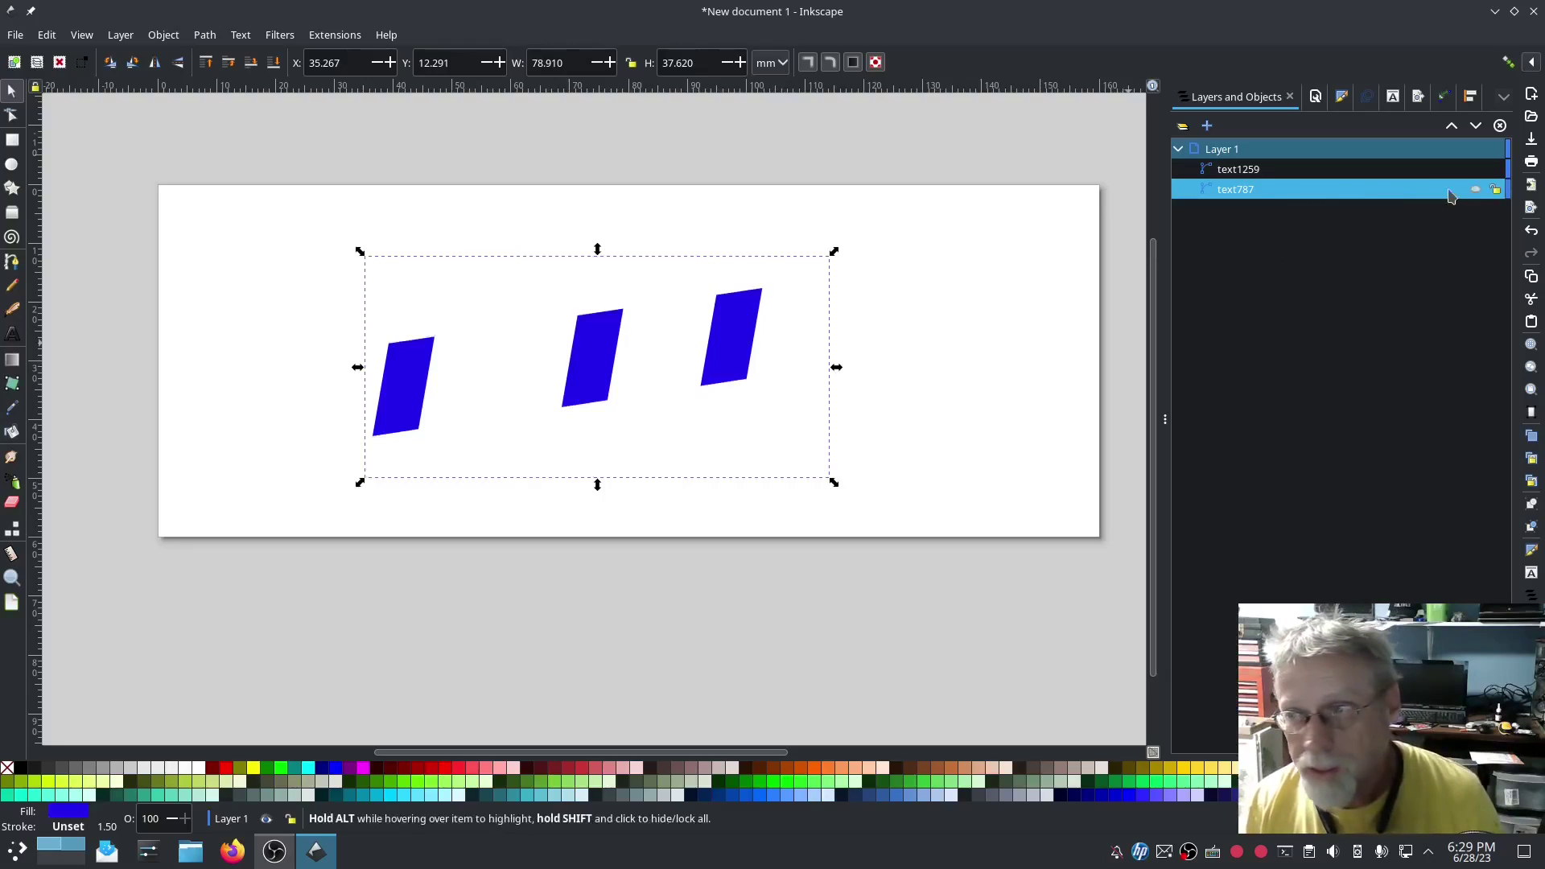
pyautogui.click(1477, 189)
pyautogui.click(1475, 170)
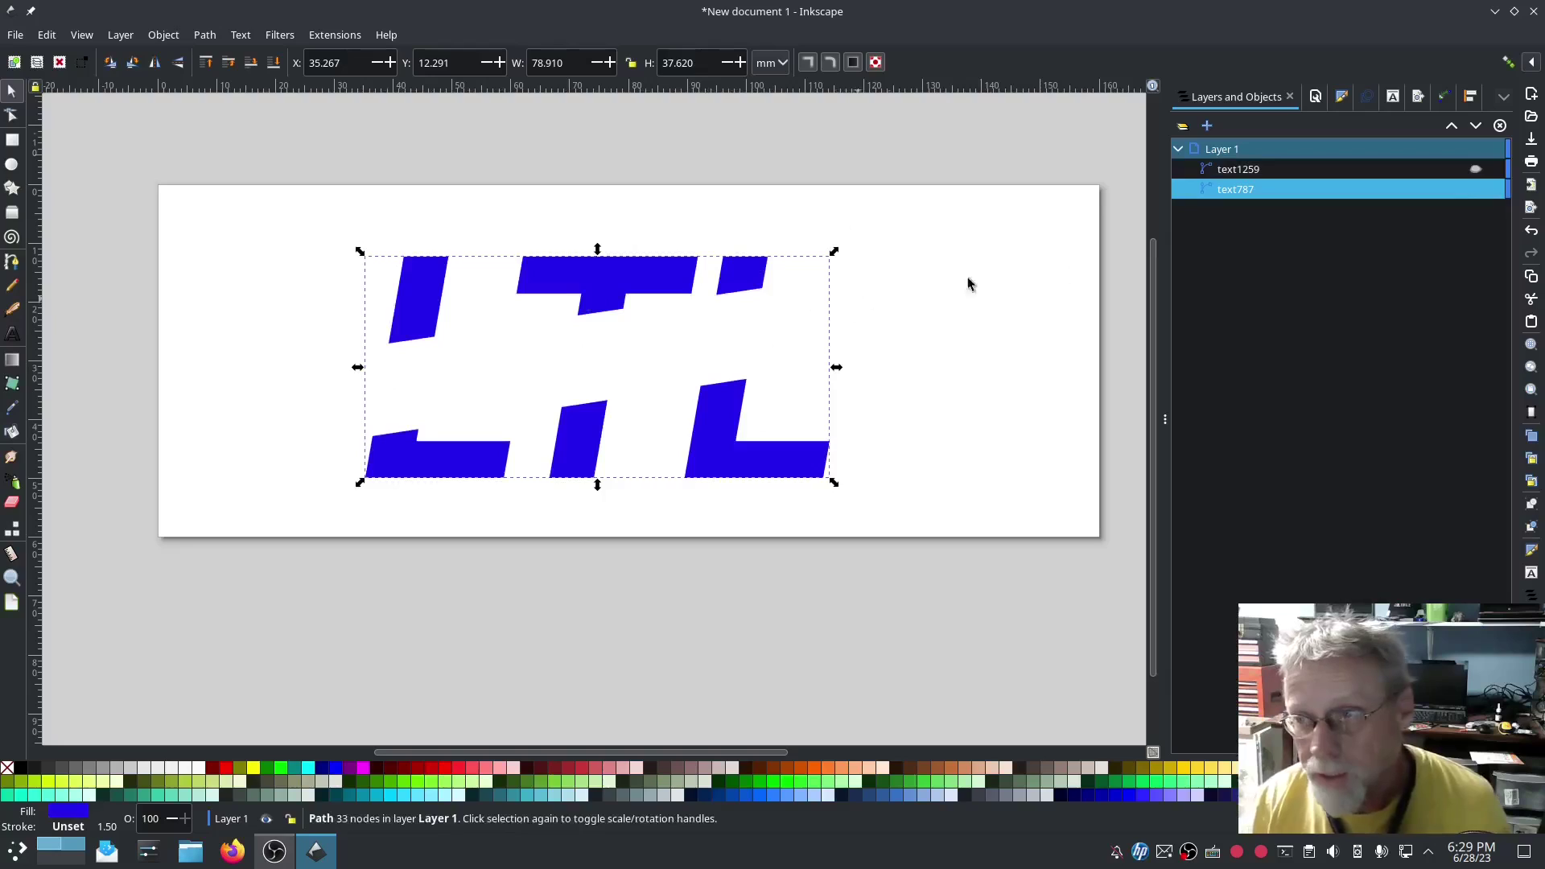
pyautogui.click(1475, 169)
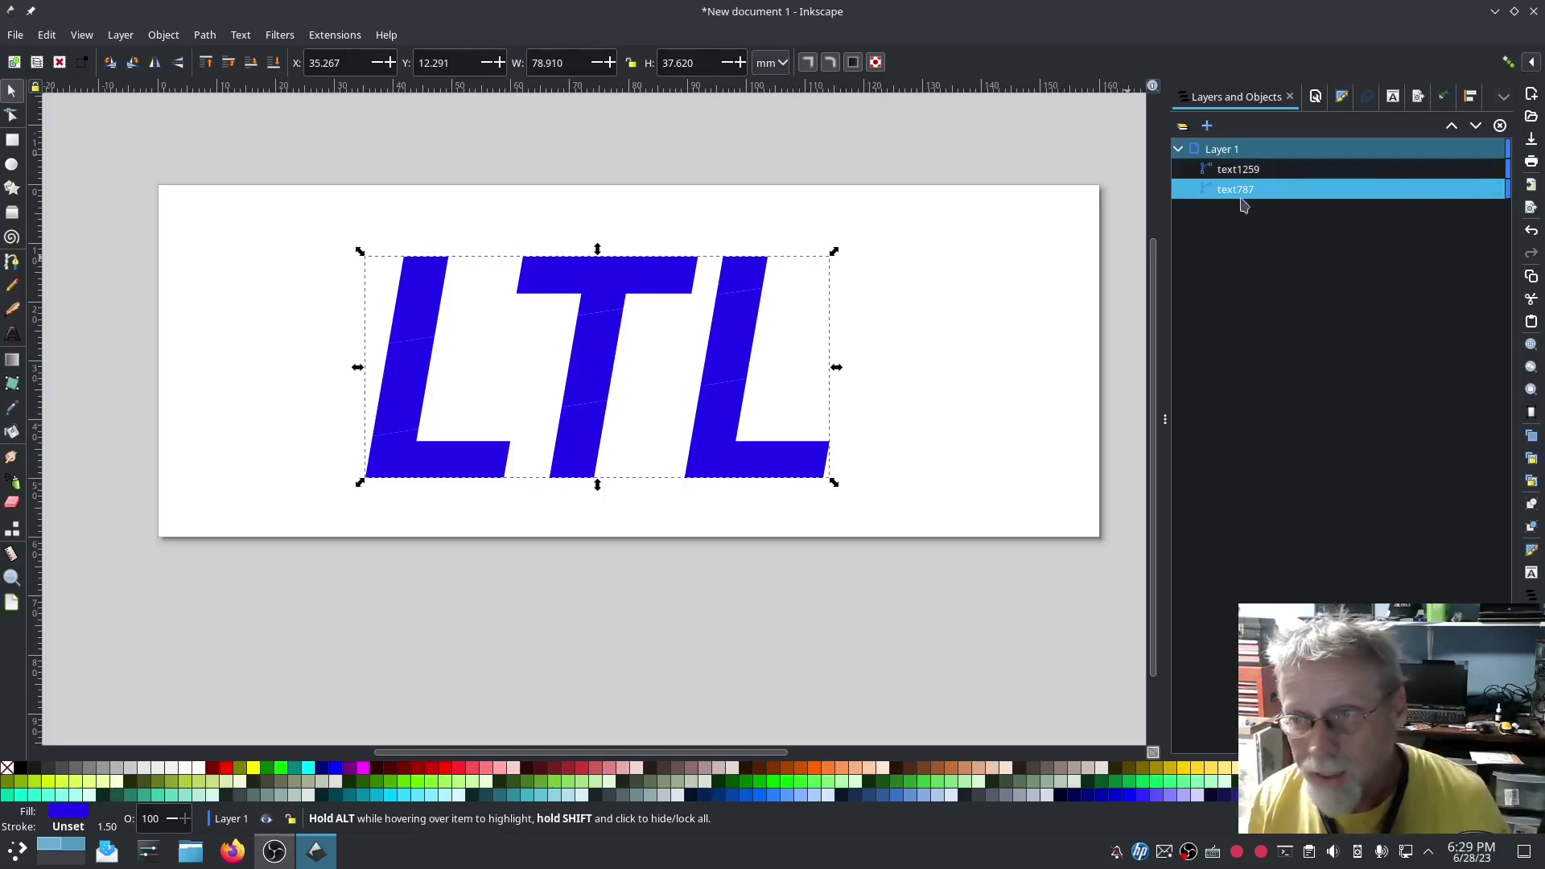
# Duplicate the middle-band path text1259 again, creating path1330.
pyautogui.click(1237, 171)
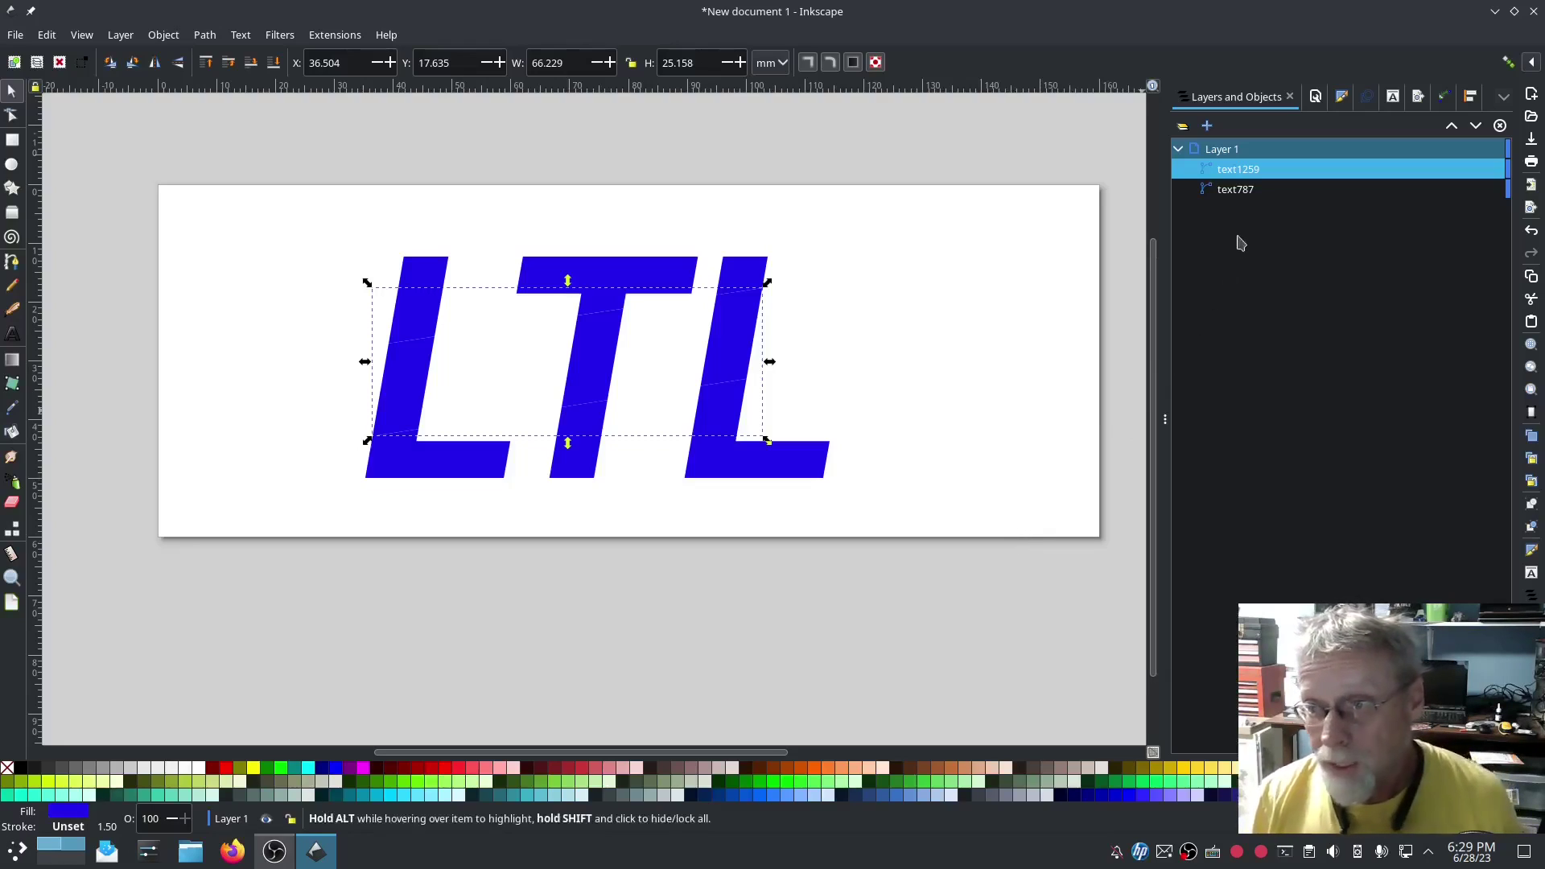
pyautogui.click(1237, 191)
pyautogui.click(1237, 171)
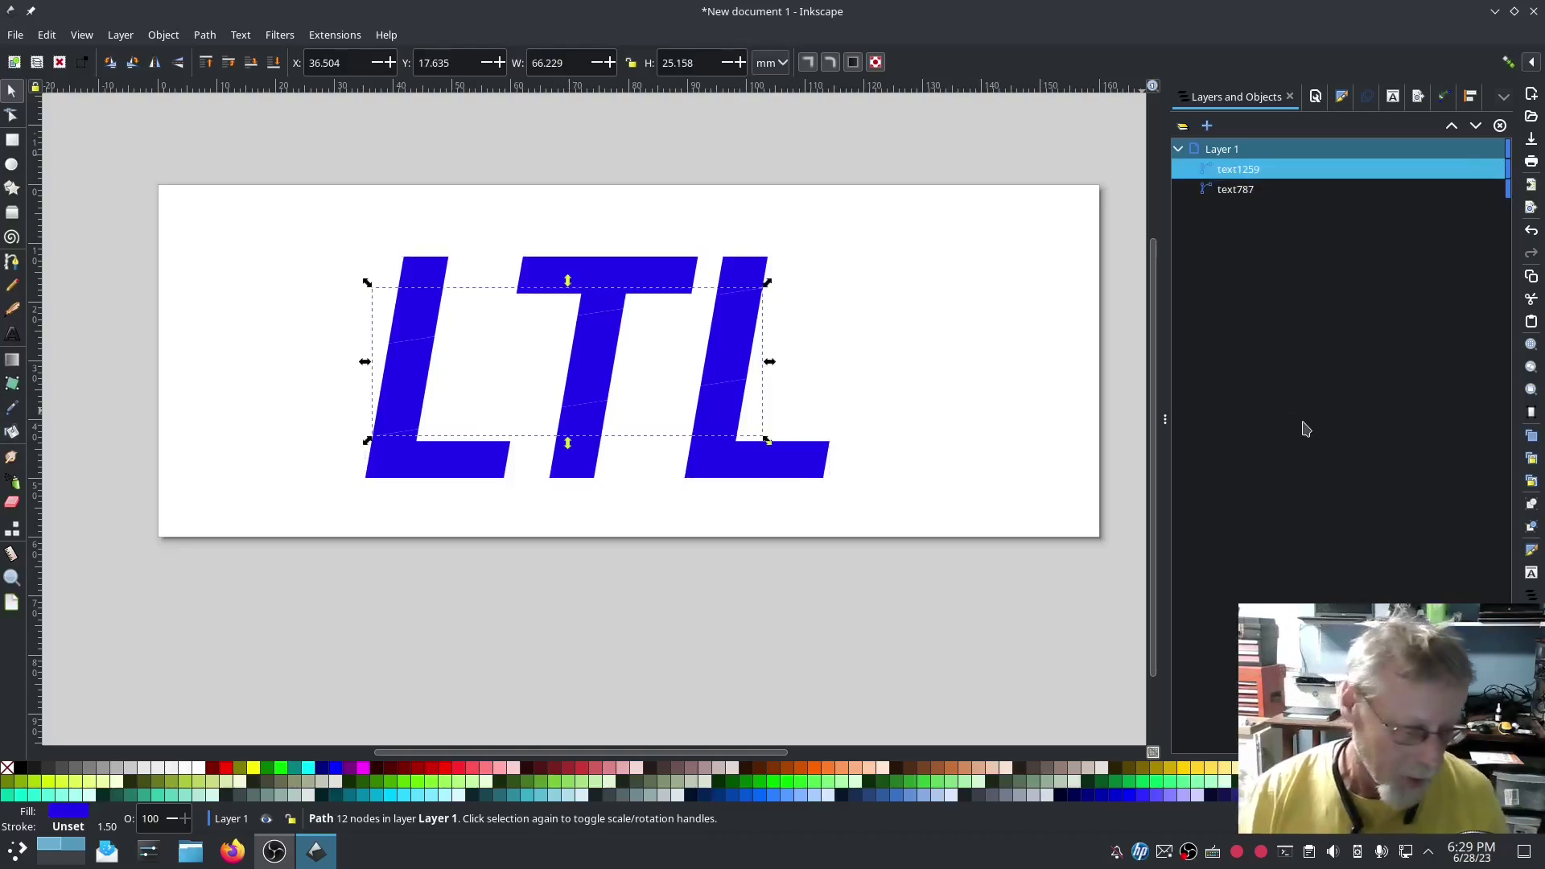
pyautogui.hotkey('ctrl', 'd')
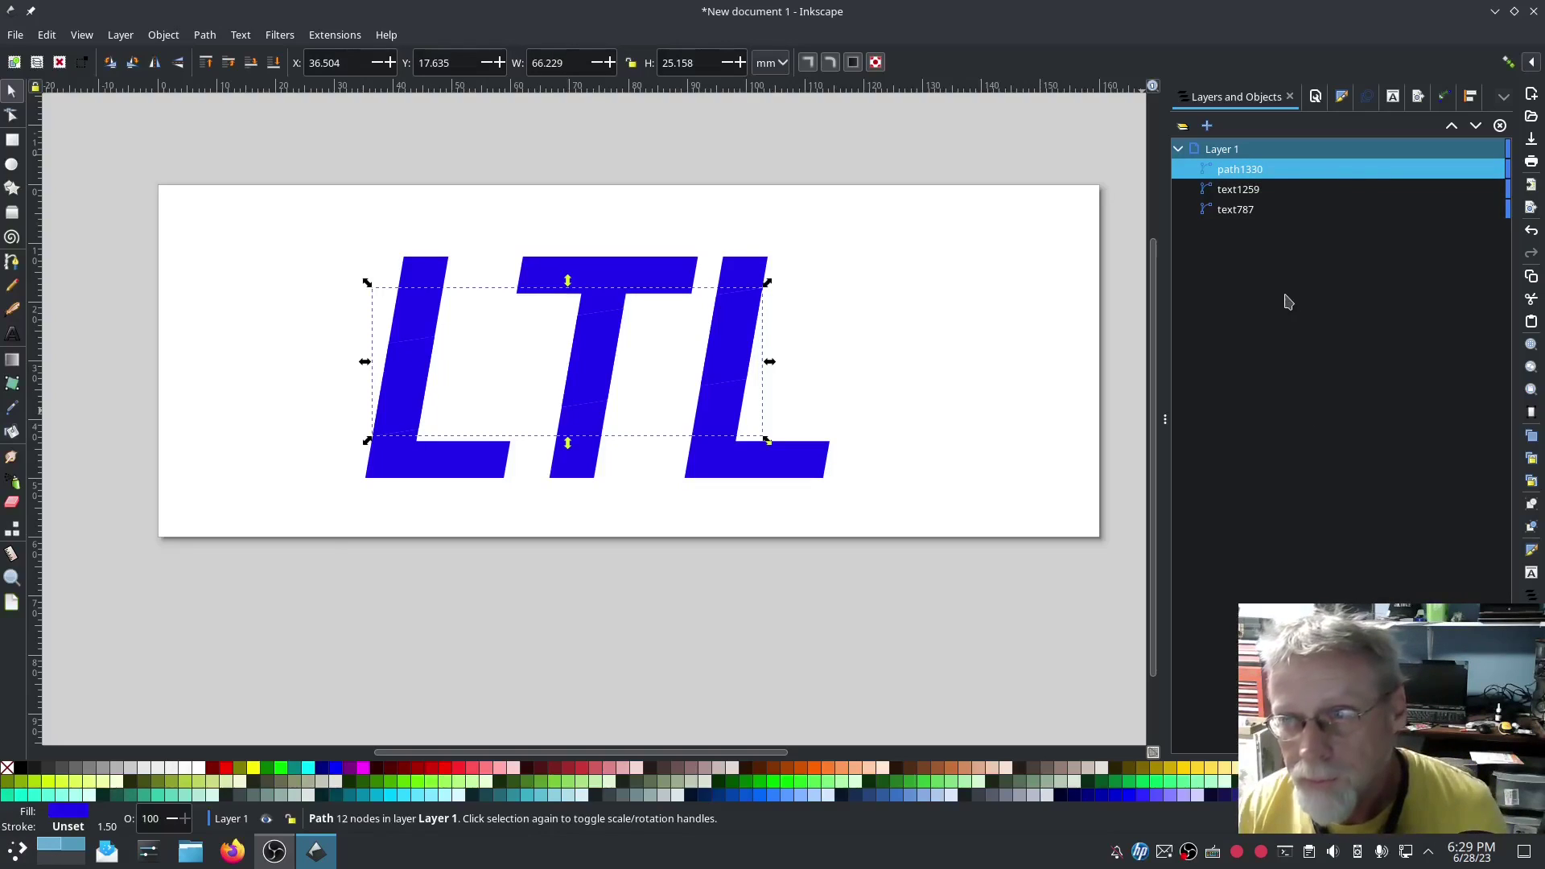
pyautogui.click(1246, 213)
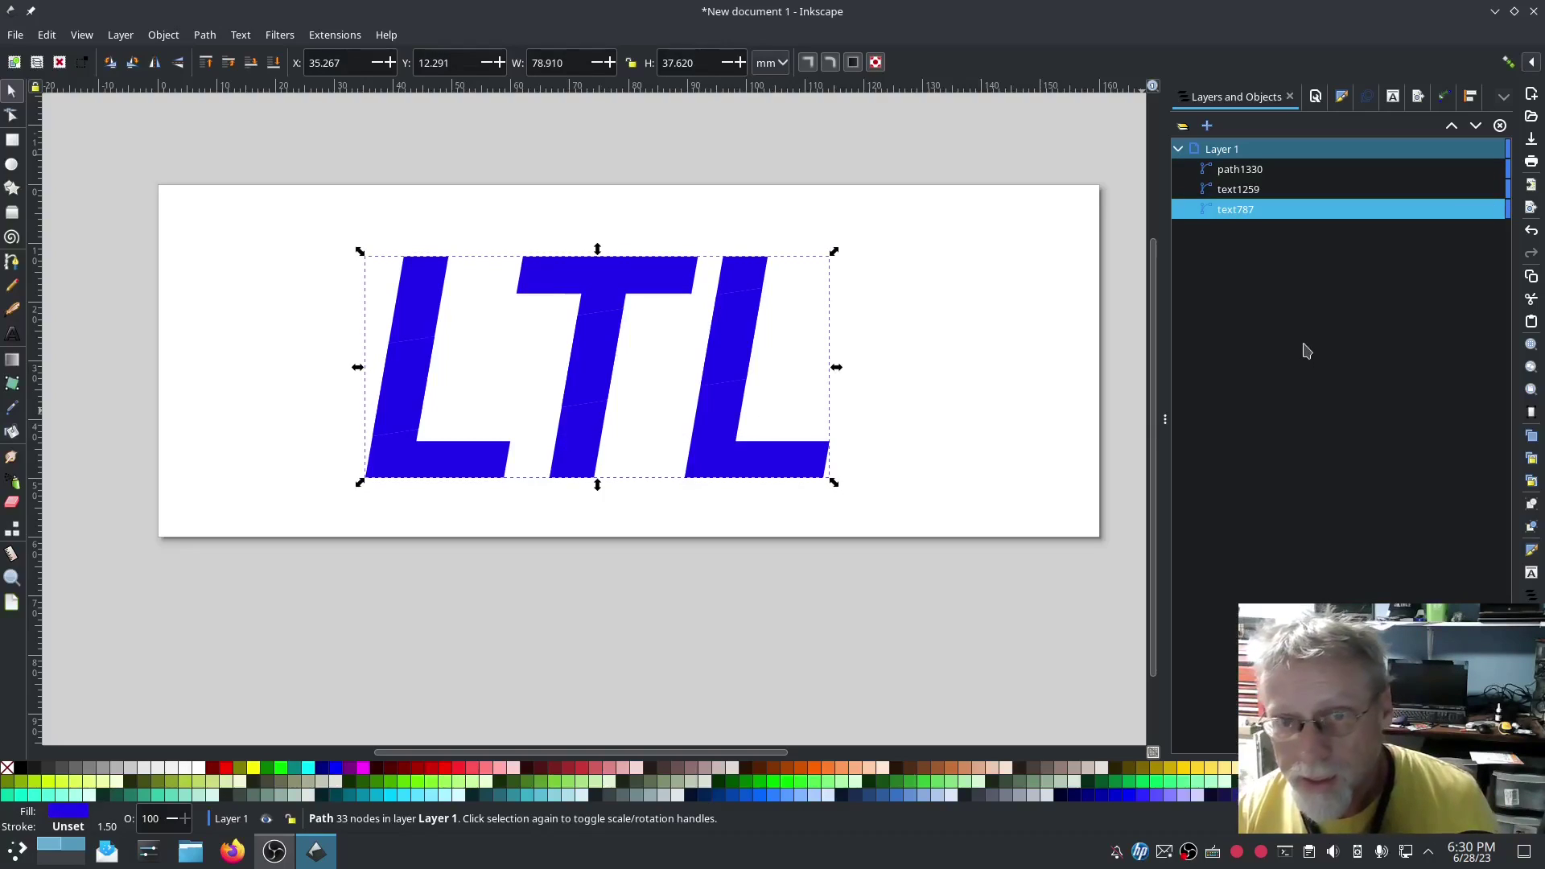
# Break the merged LTL path into six separate letter pieces and inspect each.
pyautogui.click(205, 36)
pyautogui.click(241, 269)
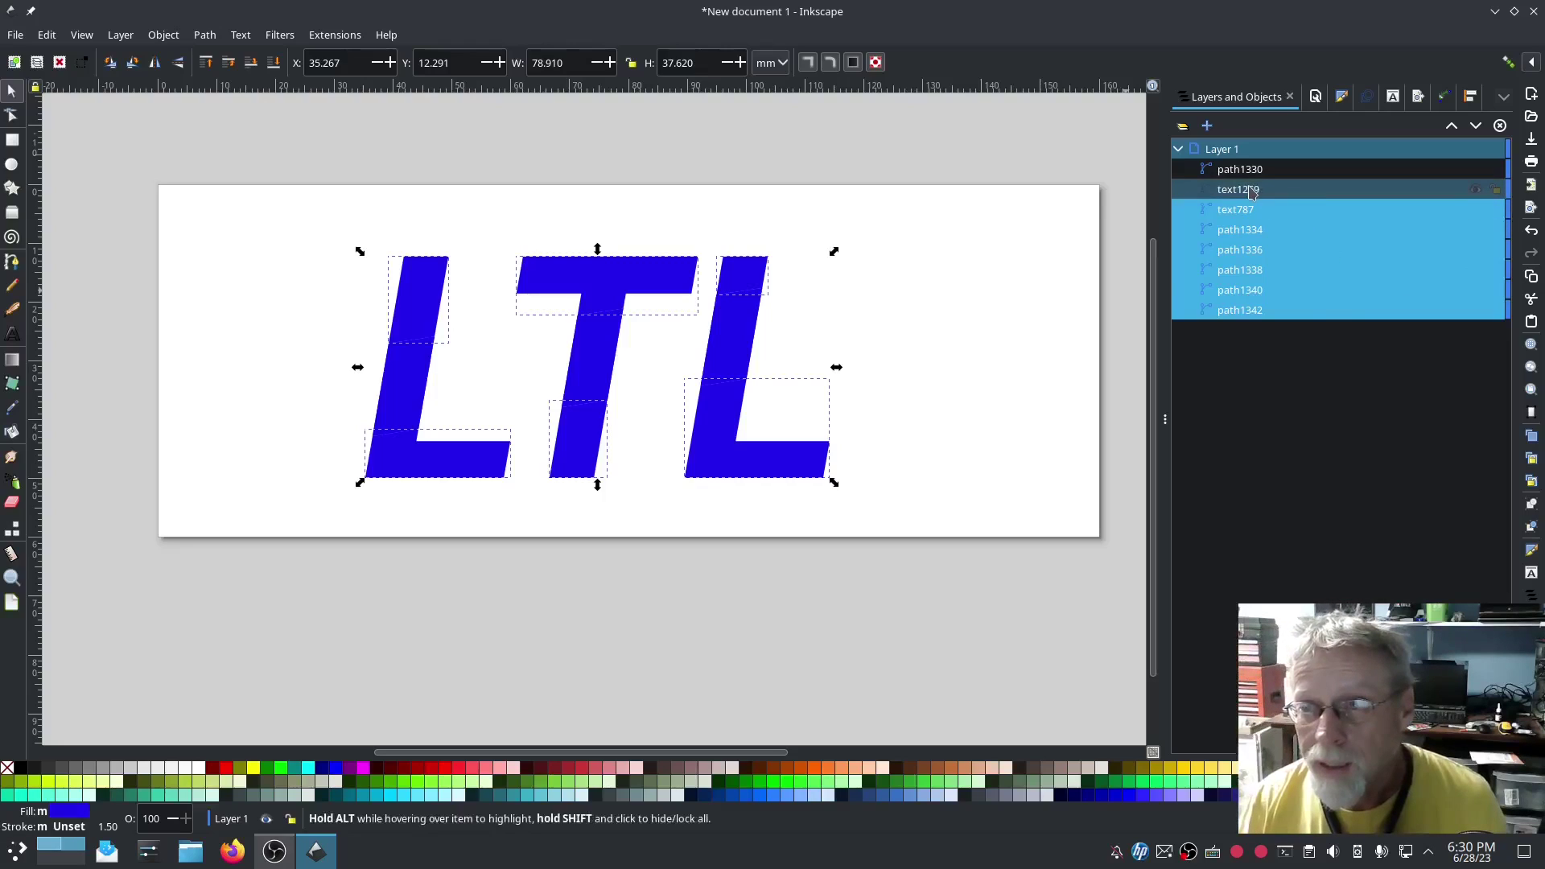
pyautogui.click(1249, 311)
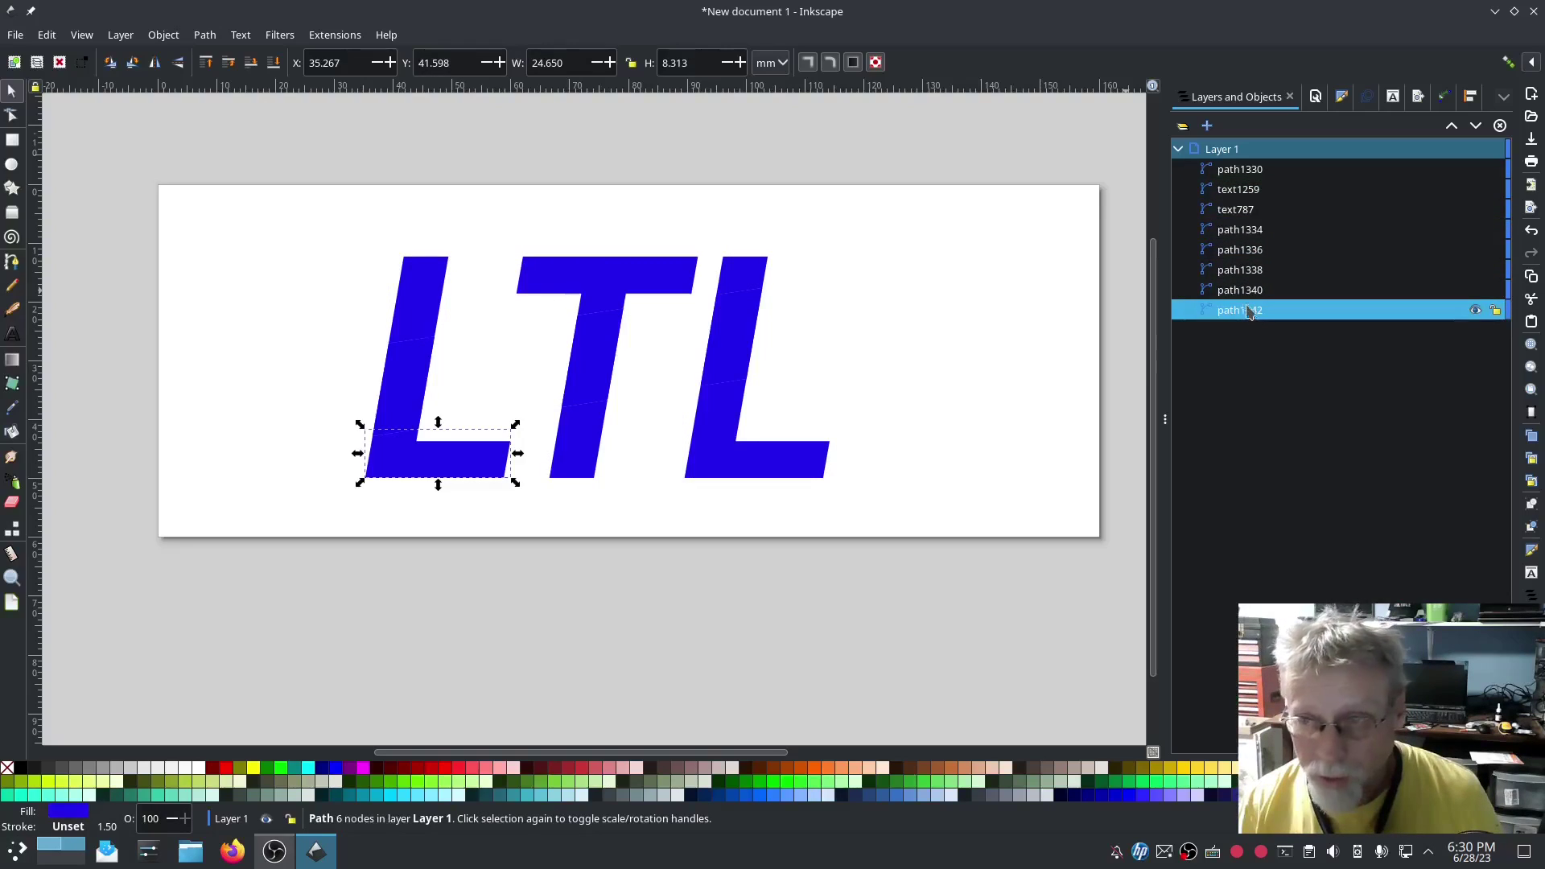
pyautogui.click(1248, 291)
pyautogui.click(1246, 272)
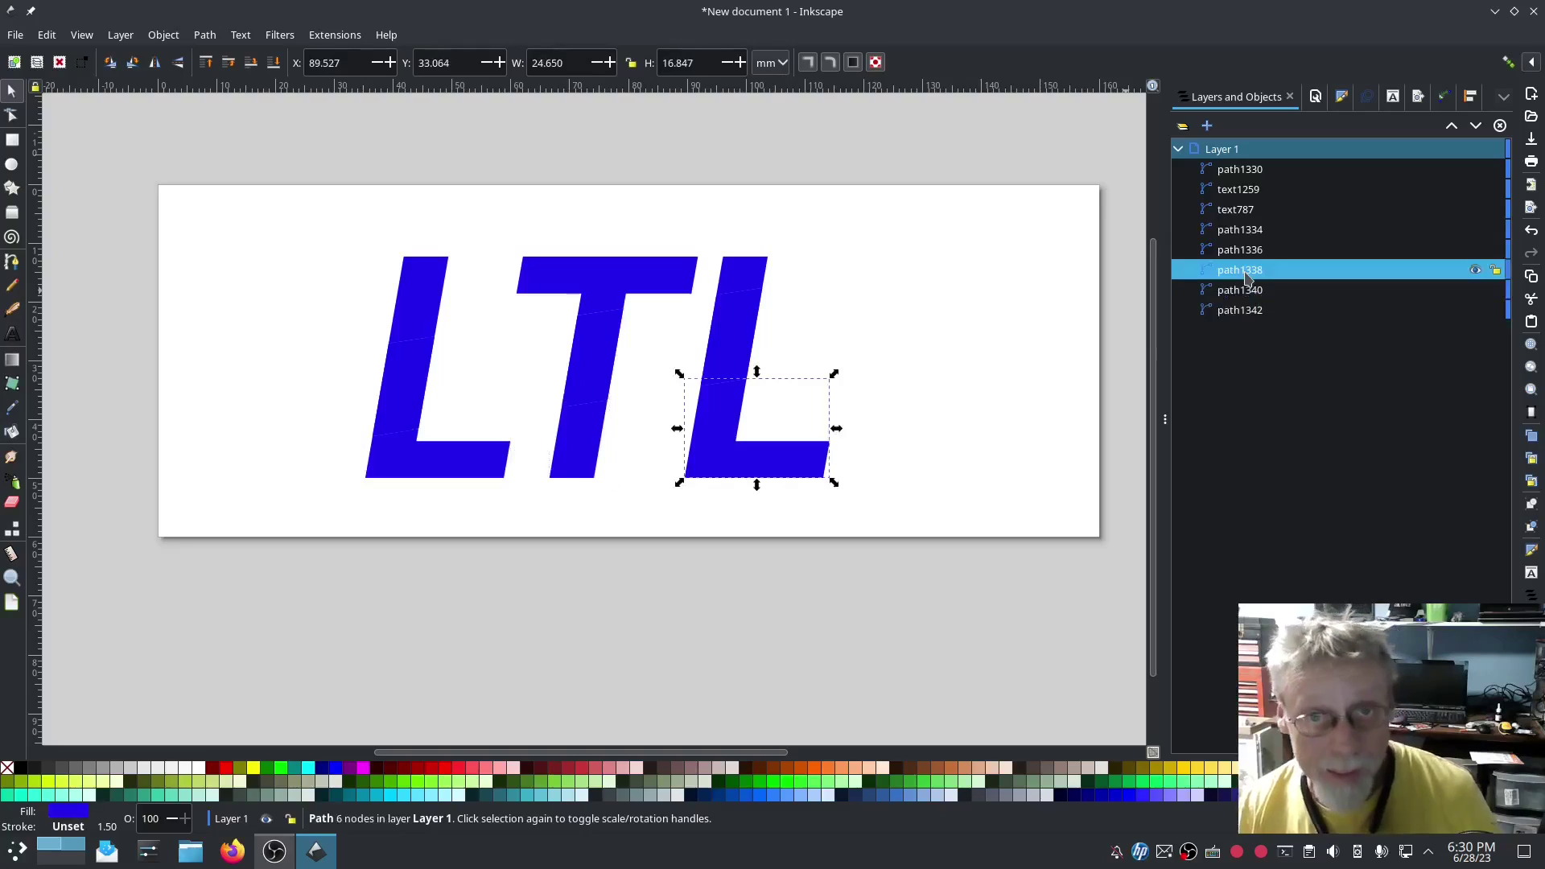
pyautogui.click(1244, 246)
pyautogui.click(1238, 214)
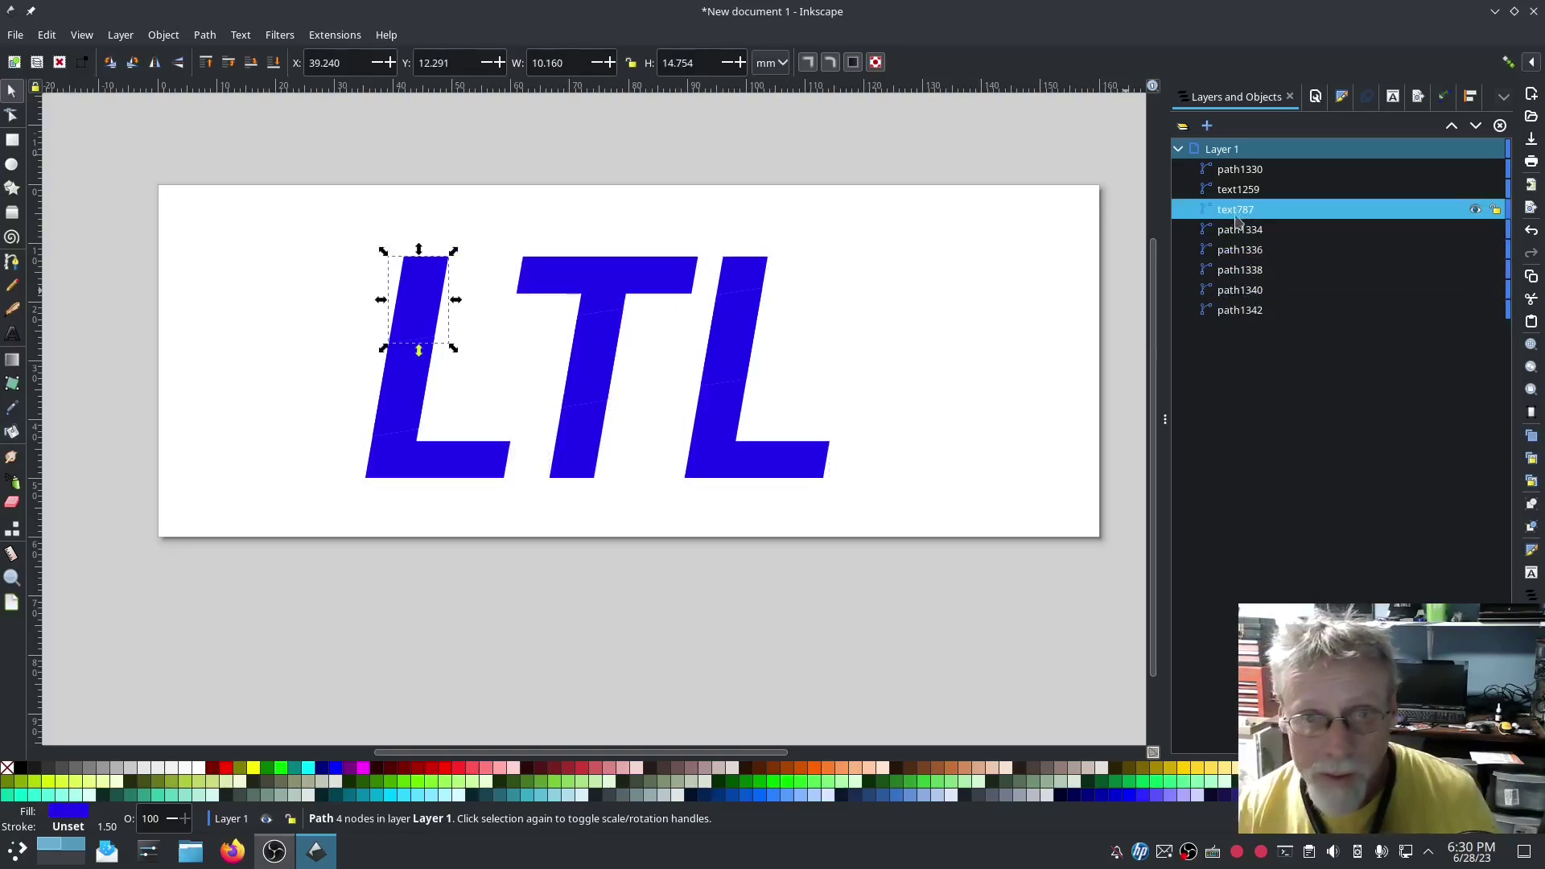
pyautogui.click(1235, 209)
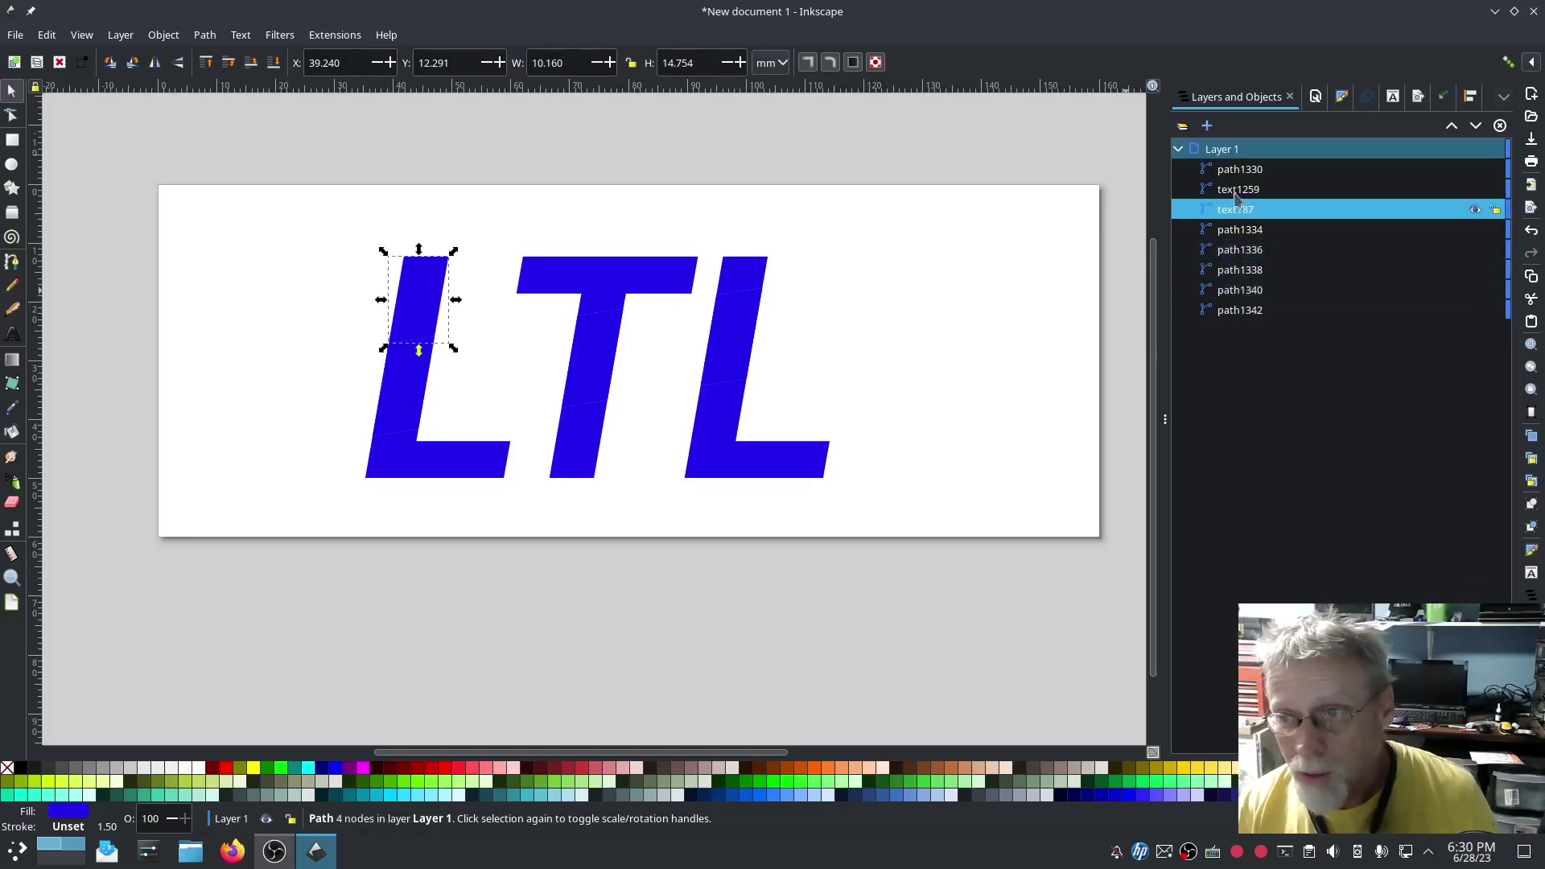
# Lower path1330 and text1259 two levels in the stacking order.
pyautogui.click(1238, 189)
pyautogui.keyDown('shift'); pyautogui.click(1239, 169); pyautogui.keyUp('shift')
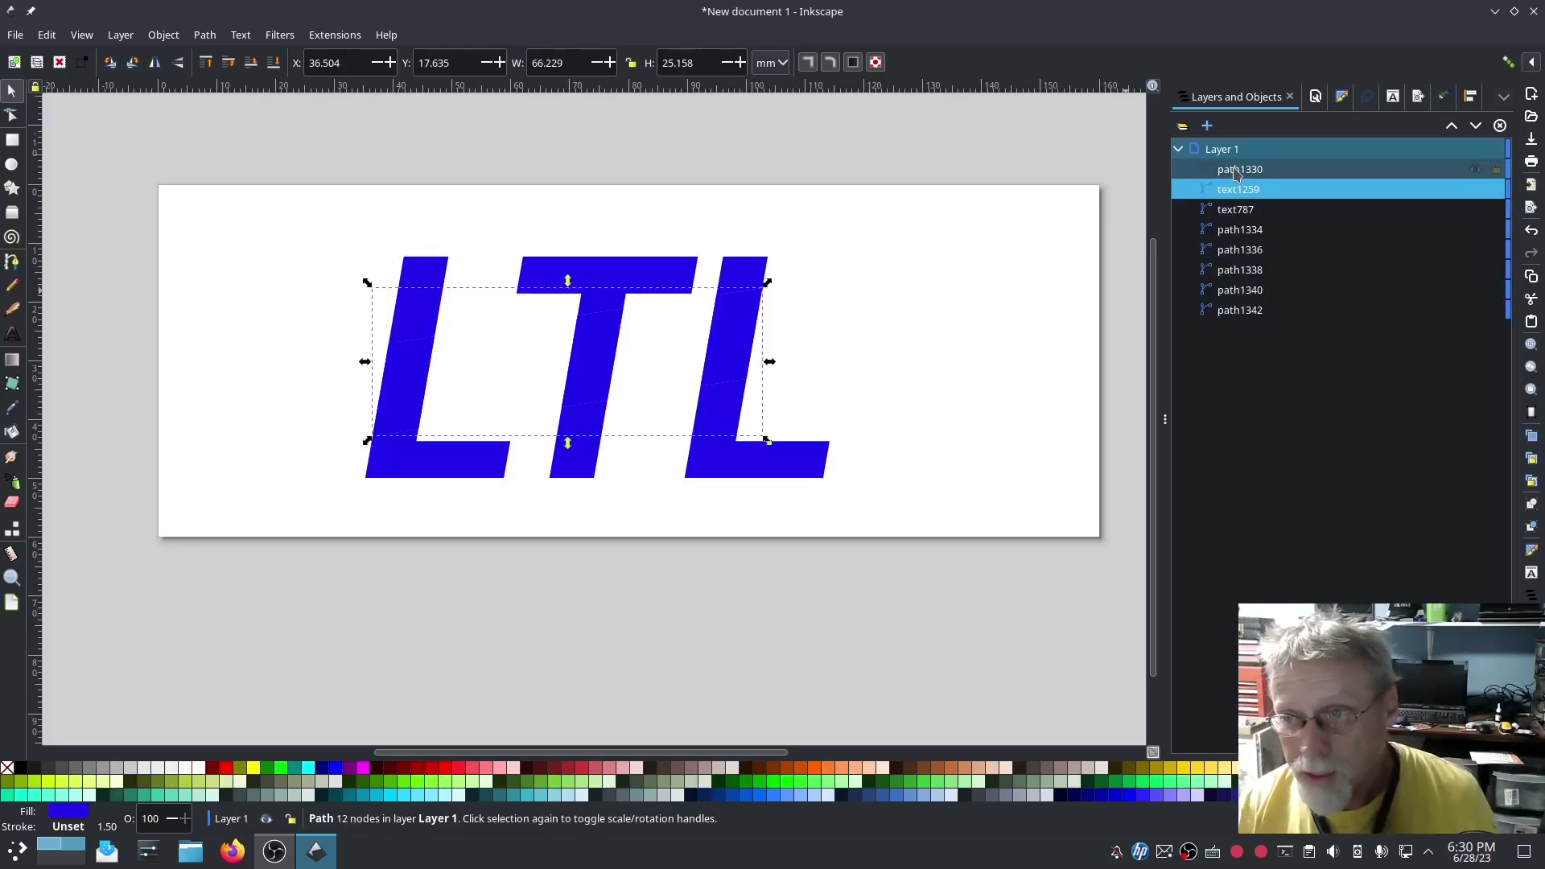
pyautogui.click(1476, 125)
pyautogui.click(1476, 126)
pyautogui.click(1476, 126)
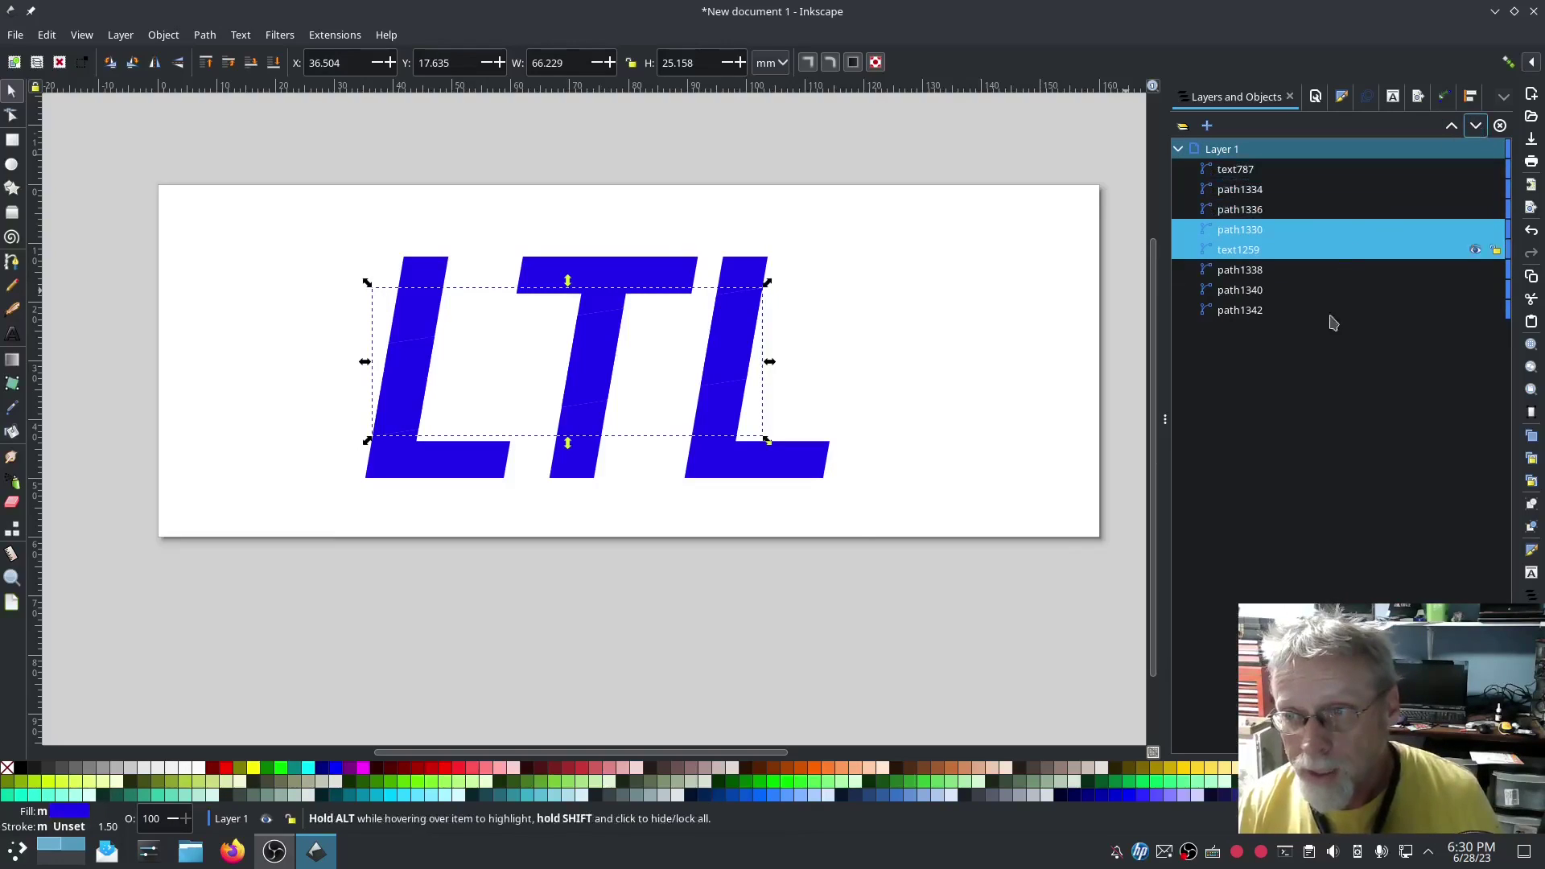
pyautogui.click(1239, 311)
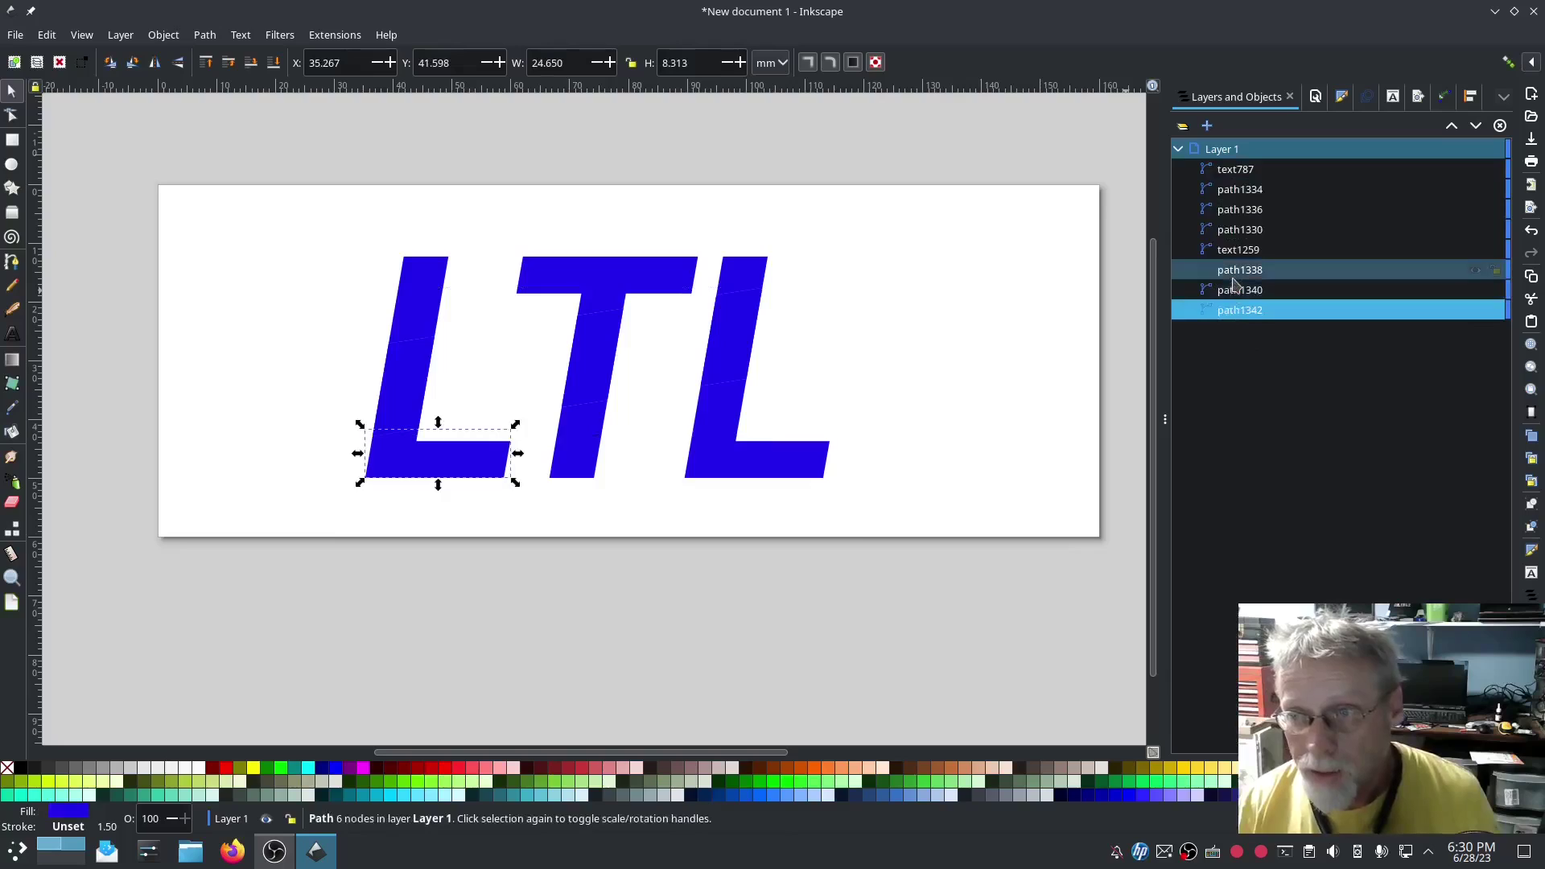
pyautogui.keyDown('shift'); pyautogui.click(1235, 274); pyautogui.keyUp('shift')
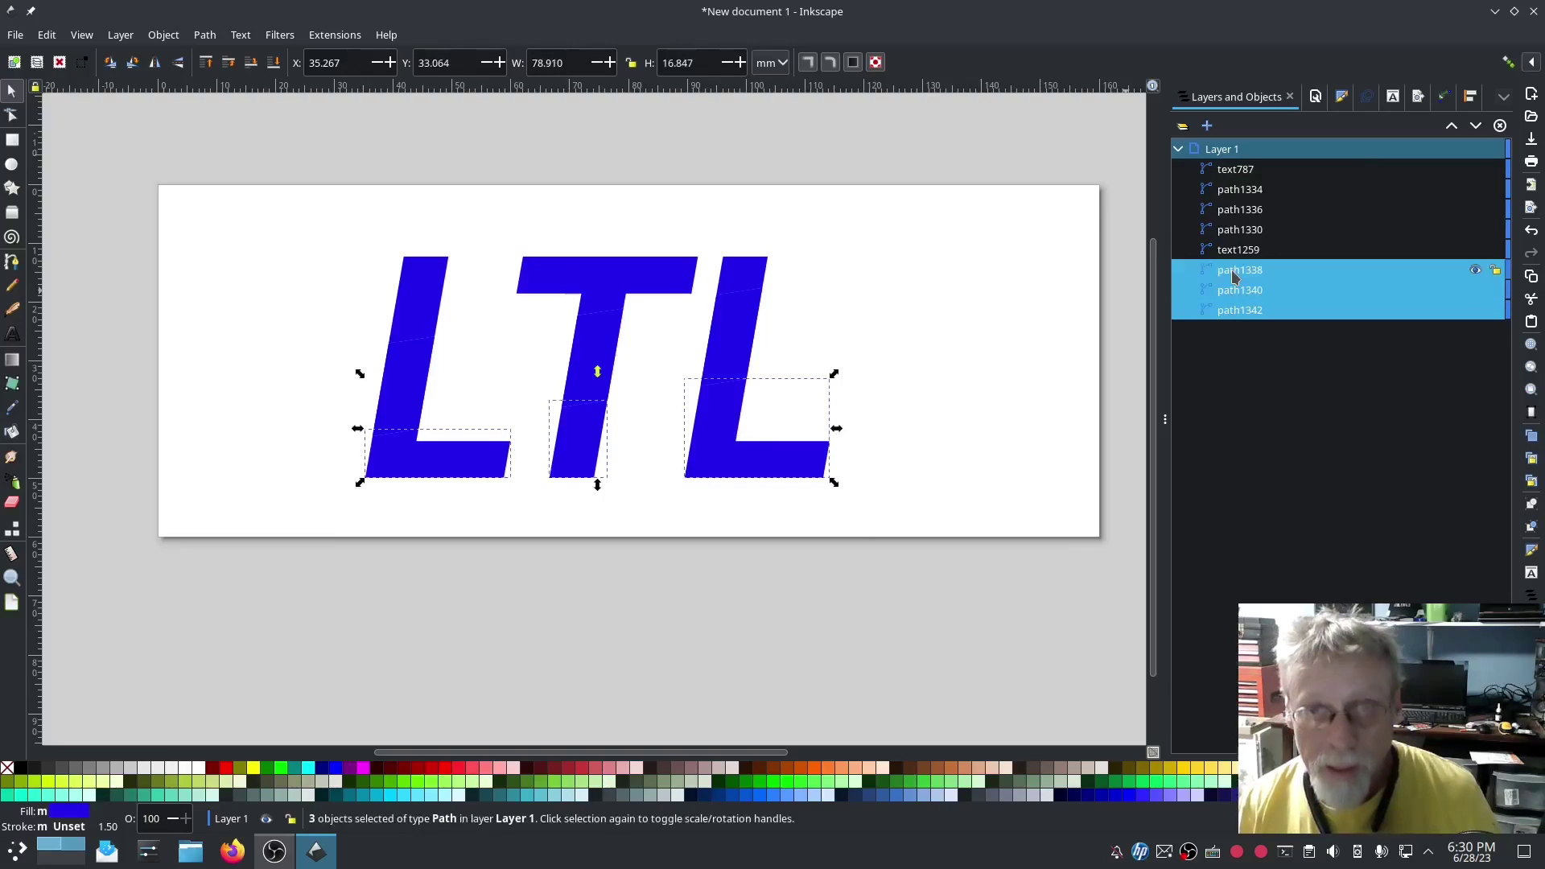
# Fill the three lower letter pieces magenta with hue 304.
pyautogui.click(1342, 97)
pyautogui.click(1194, 127)
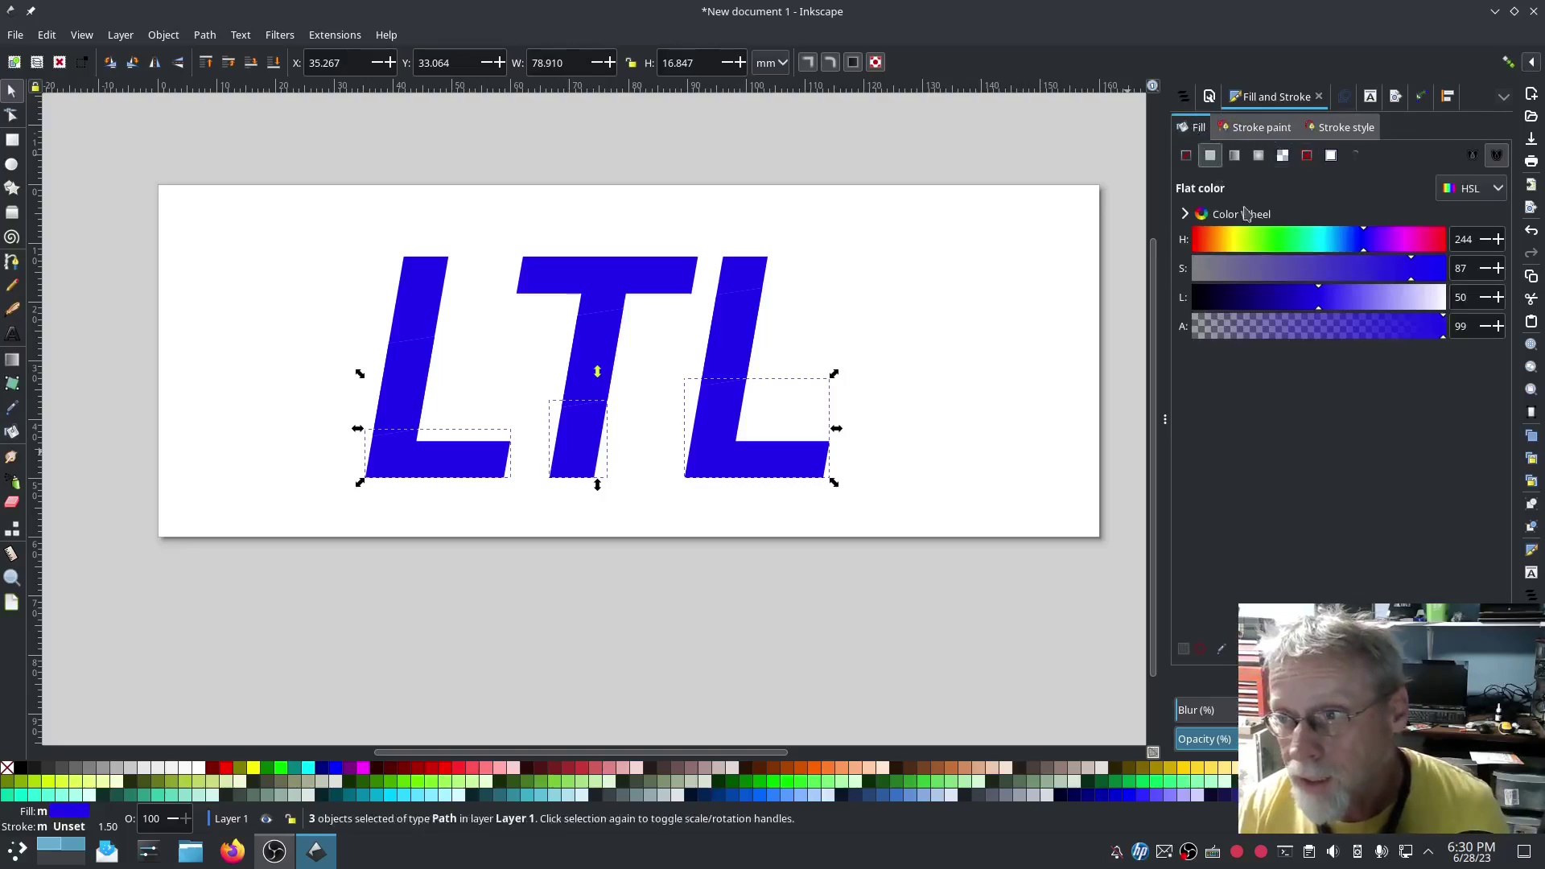
pyautogui.click(1409, 246)
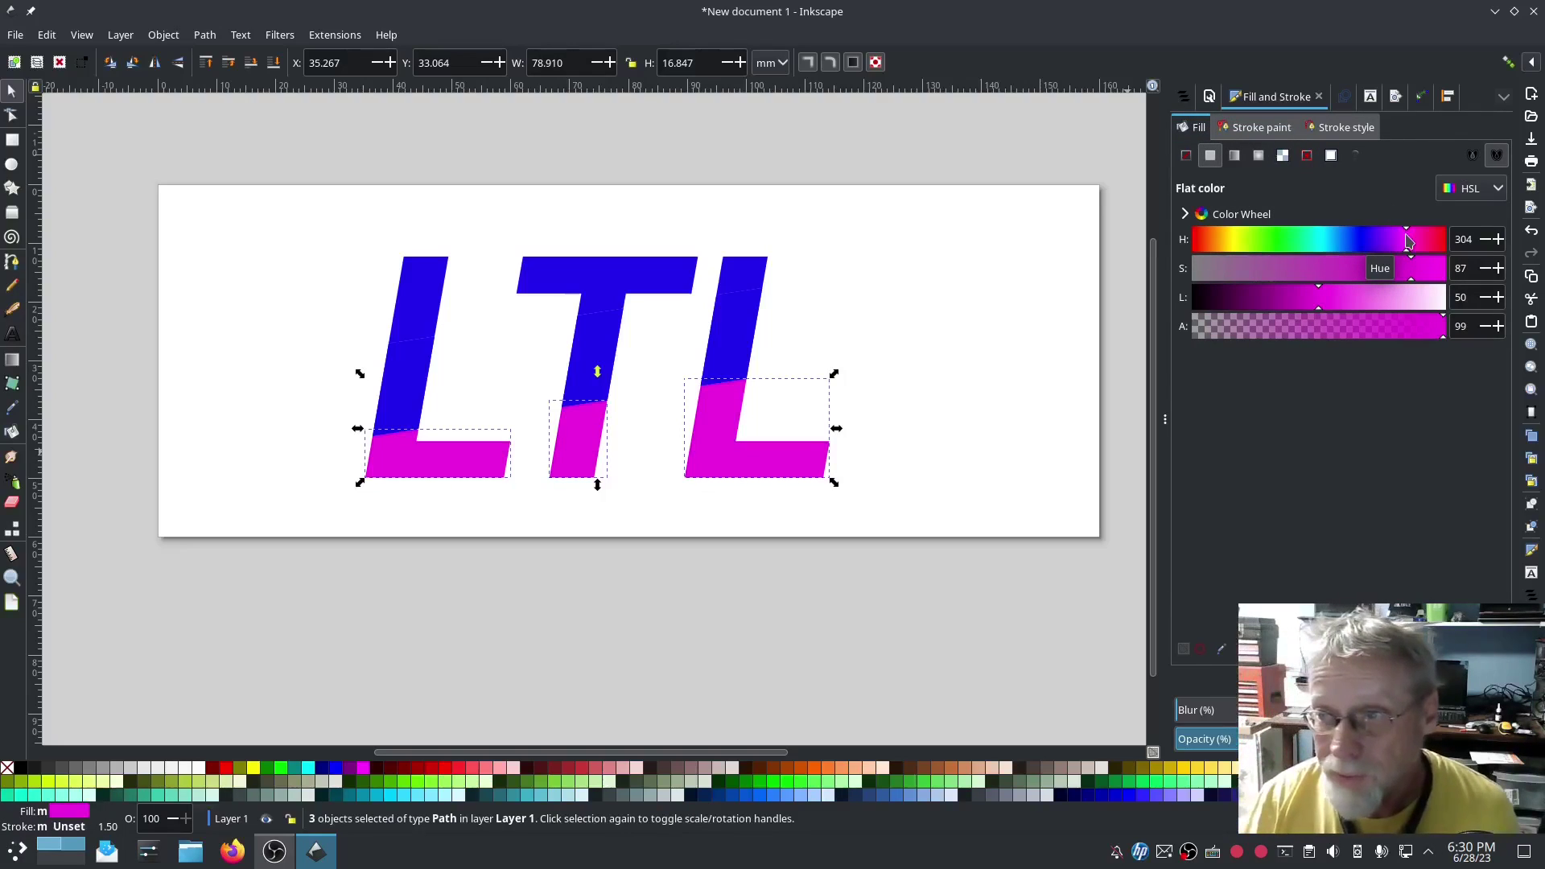
# Select the text1259 middle-band object in Layers and Objects.
pyautogui.click(1186, 97)
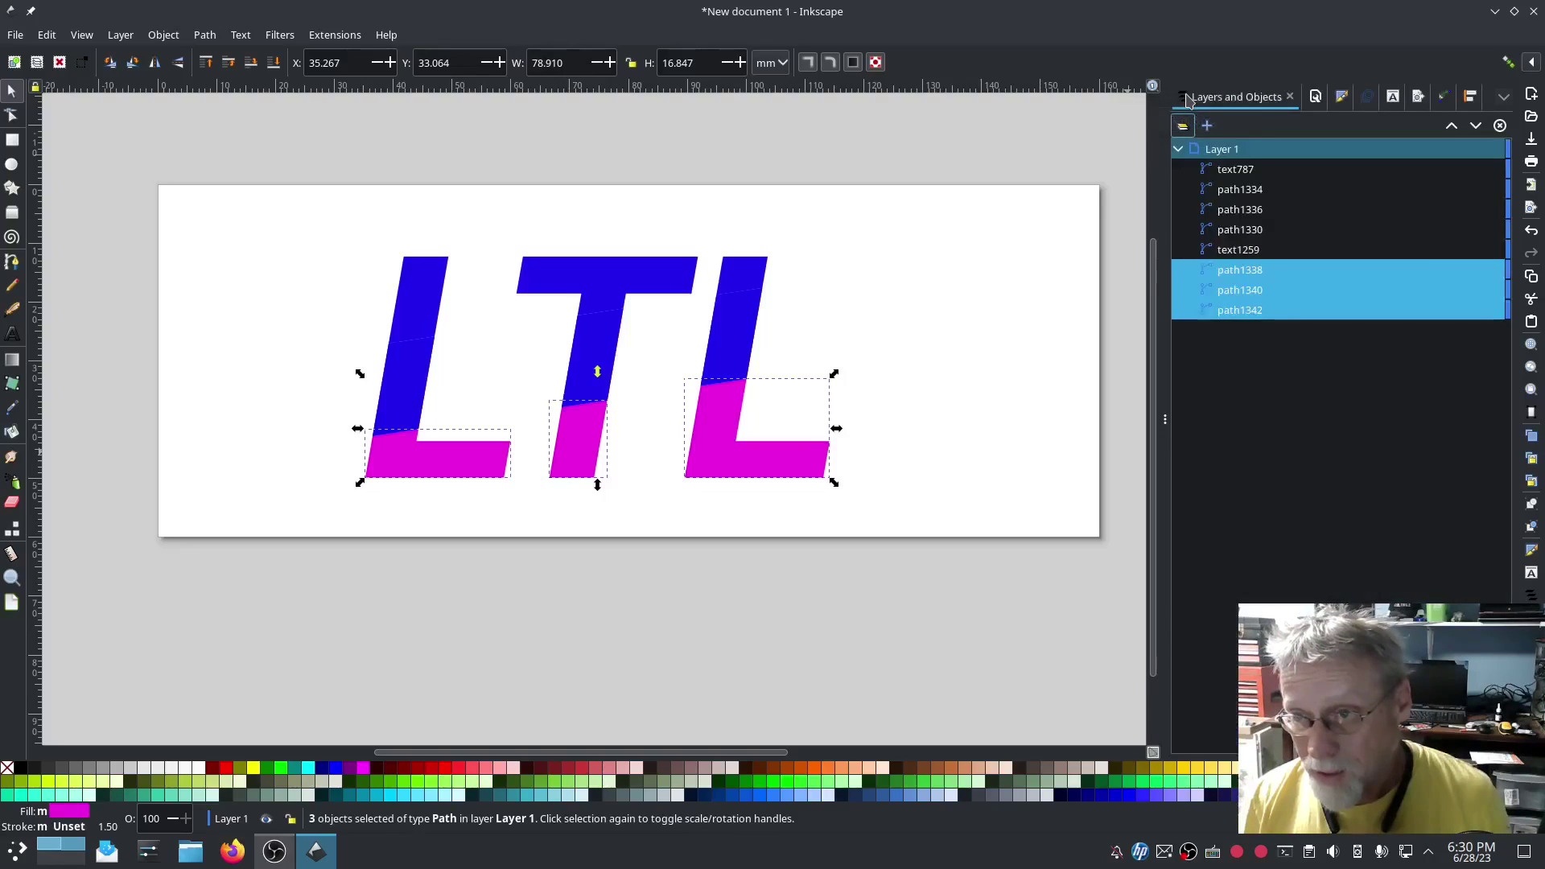
pyautogui.click(1258, 251)
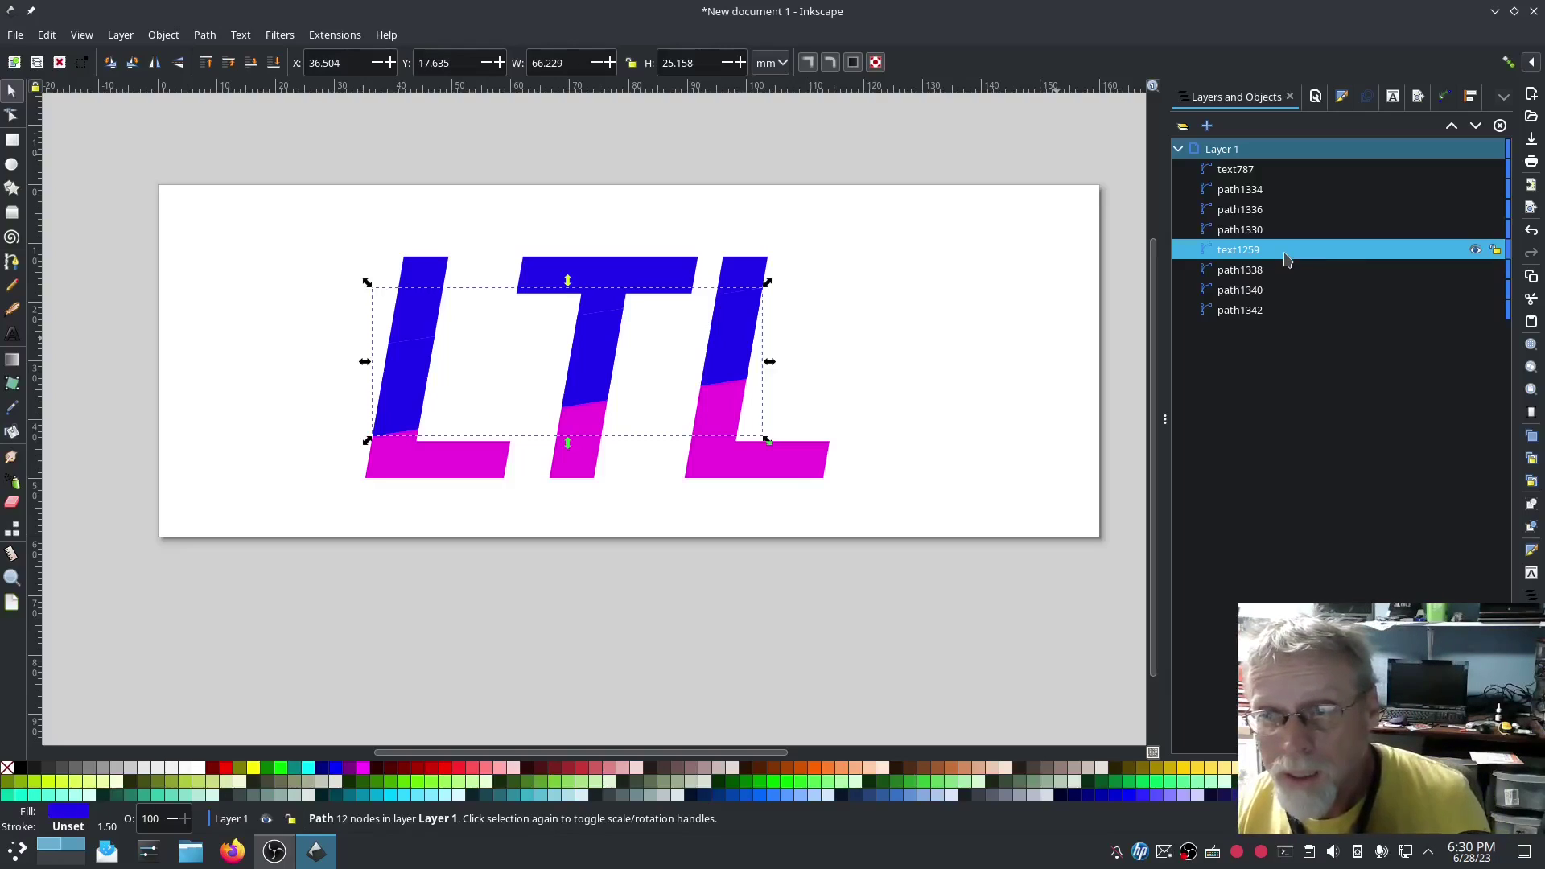
pyautogui.click(204, 35)
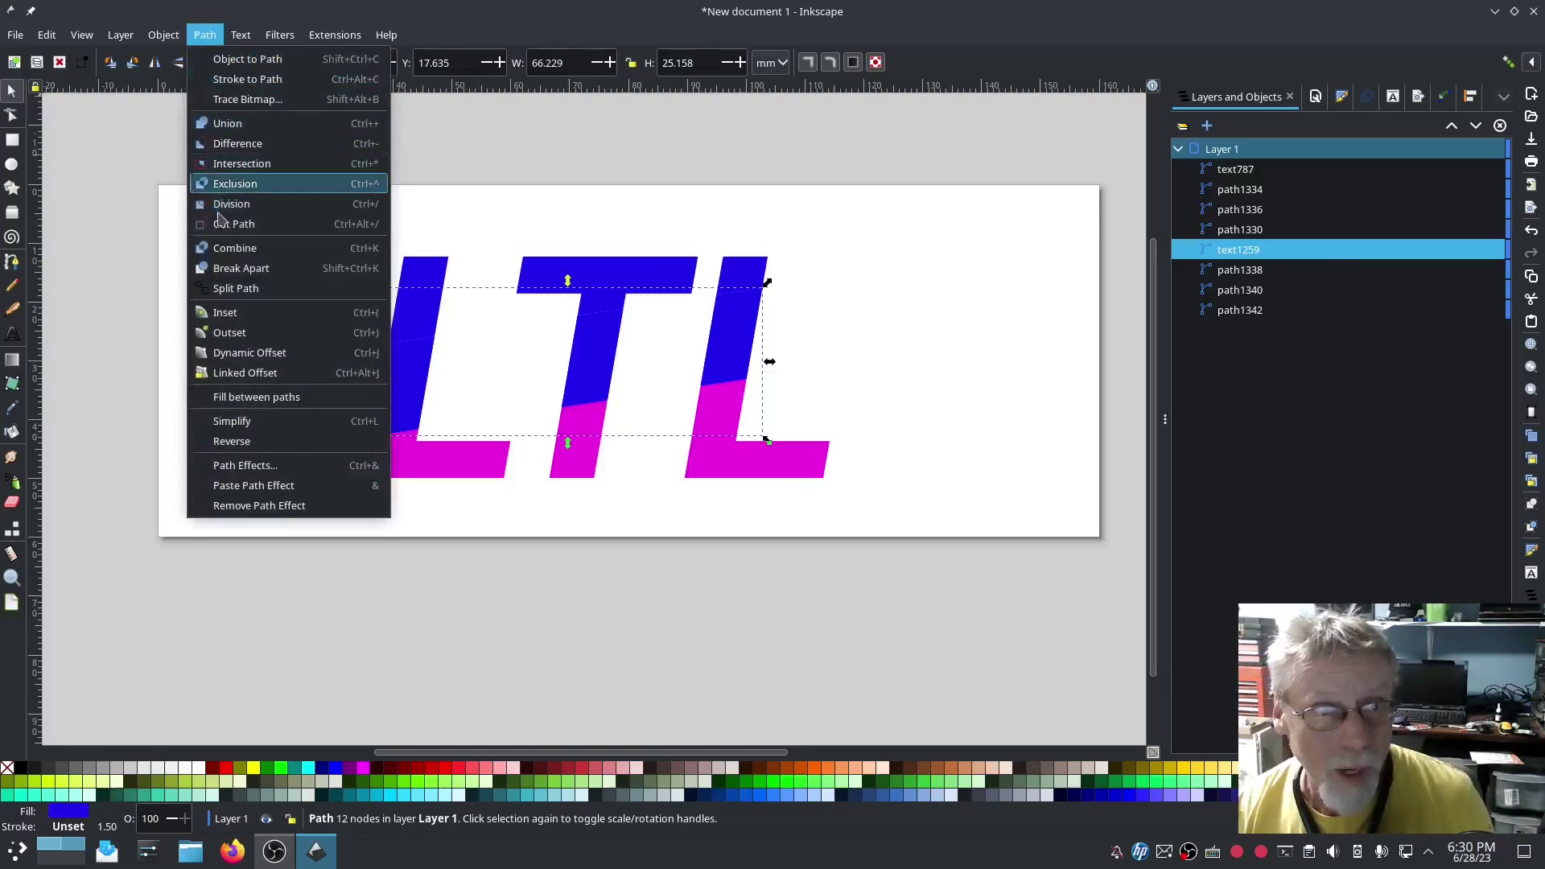
# Break text1259 into three per-letter pieces, trying then undoing a dropper magenta fill.
pyautogui.click(235, 270)
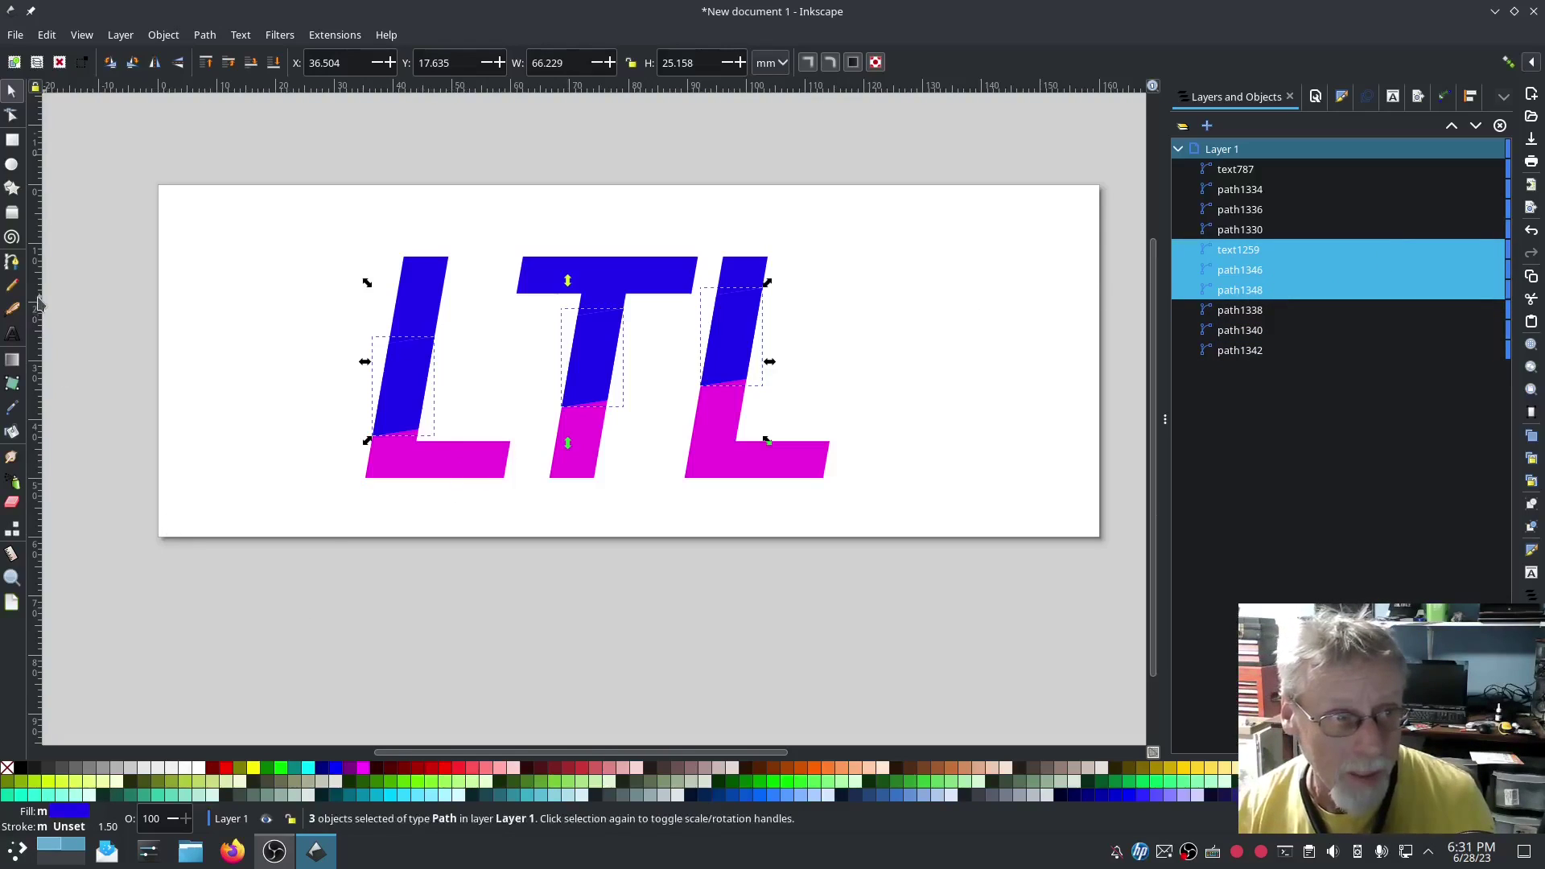
pyautogui.click(11, 409)
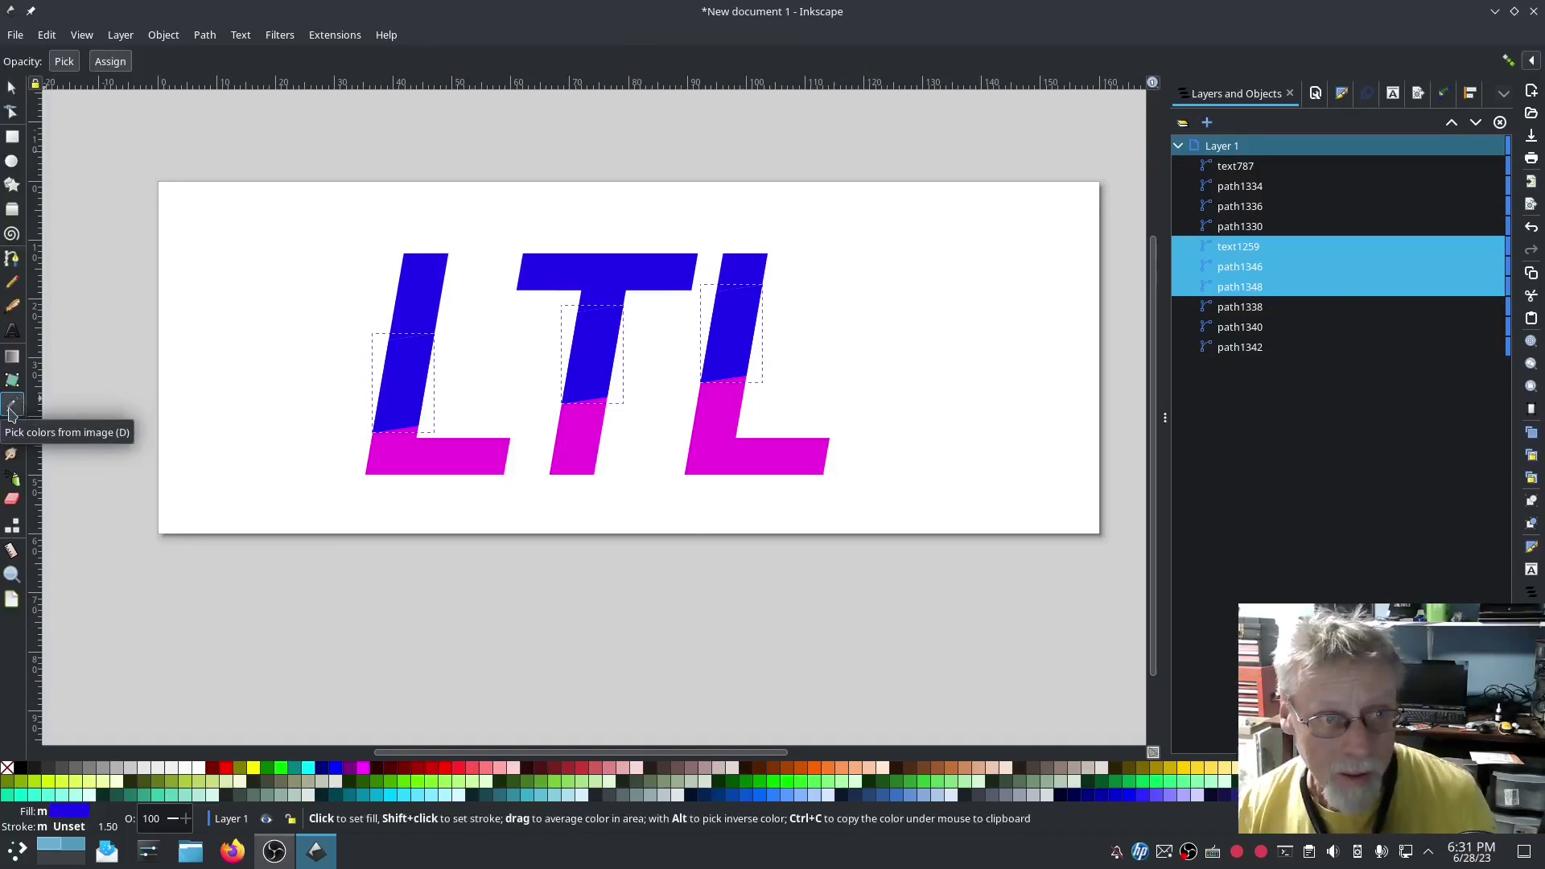
pyautogui.click(427, 458)
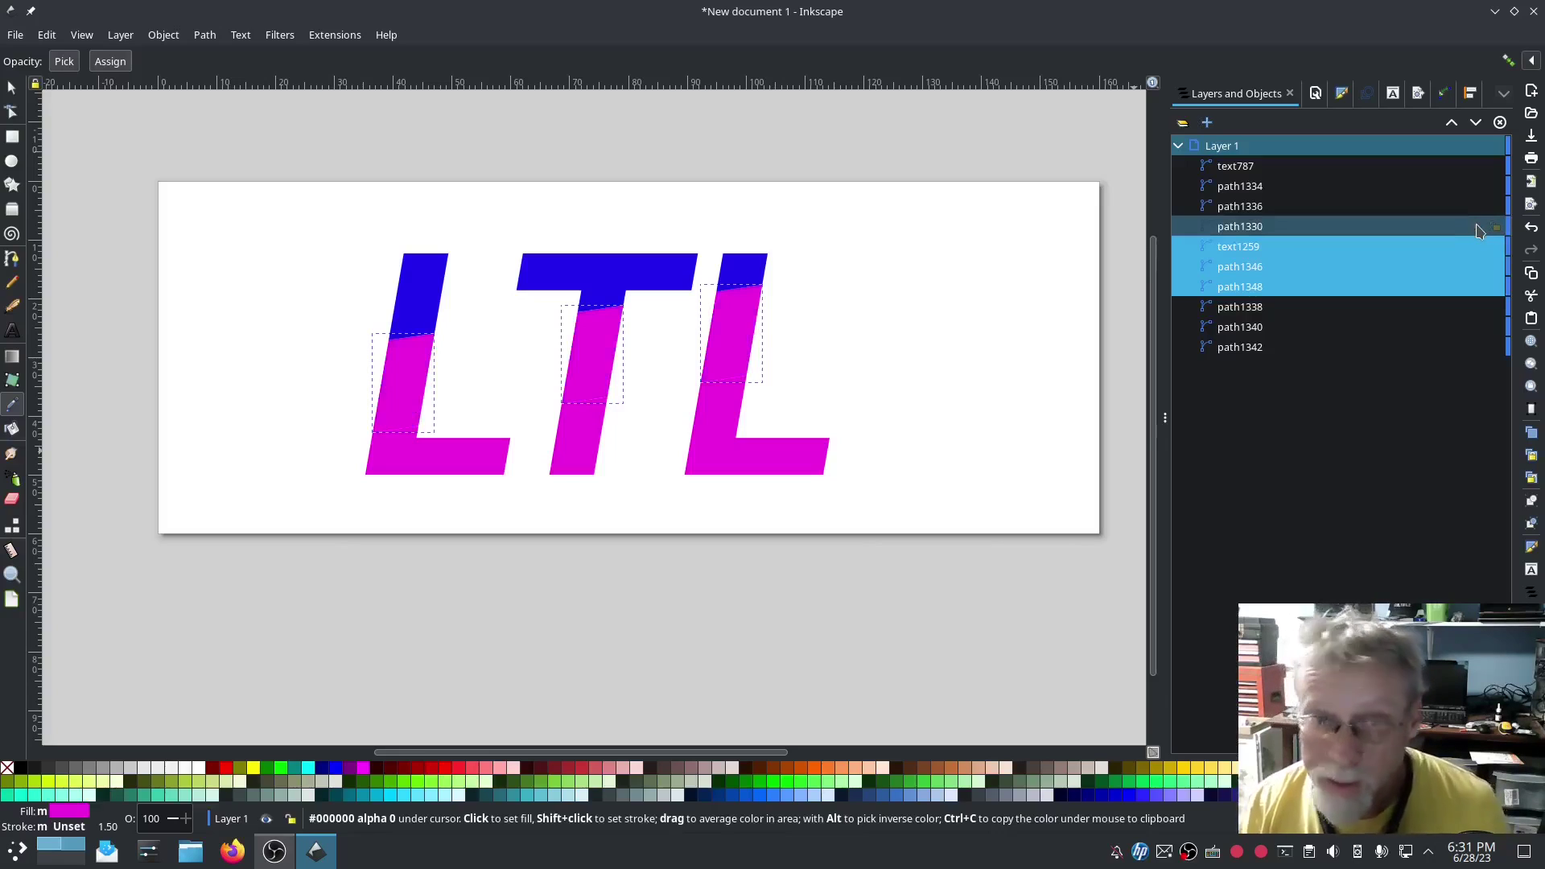
pyautogui.hotkey('ctrl', 'z')
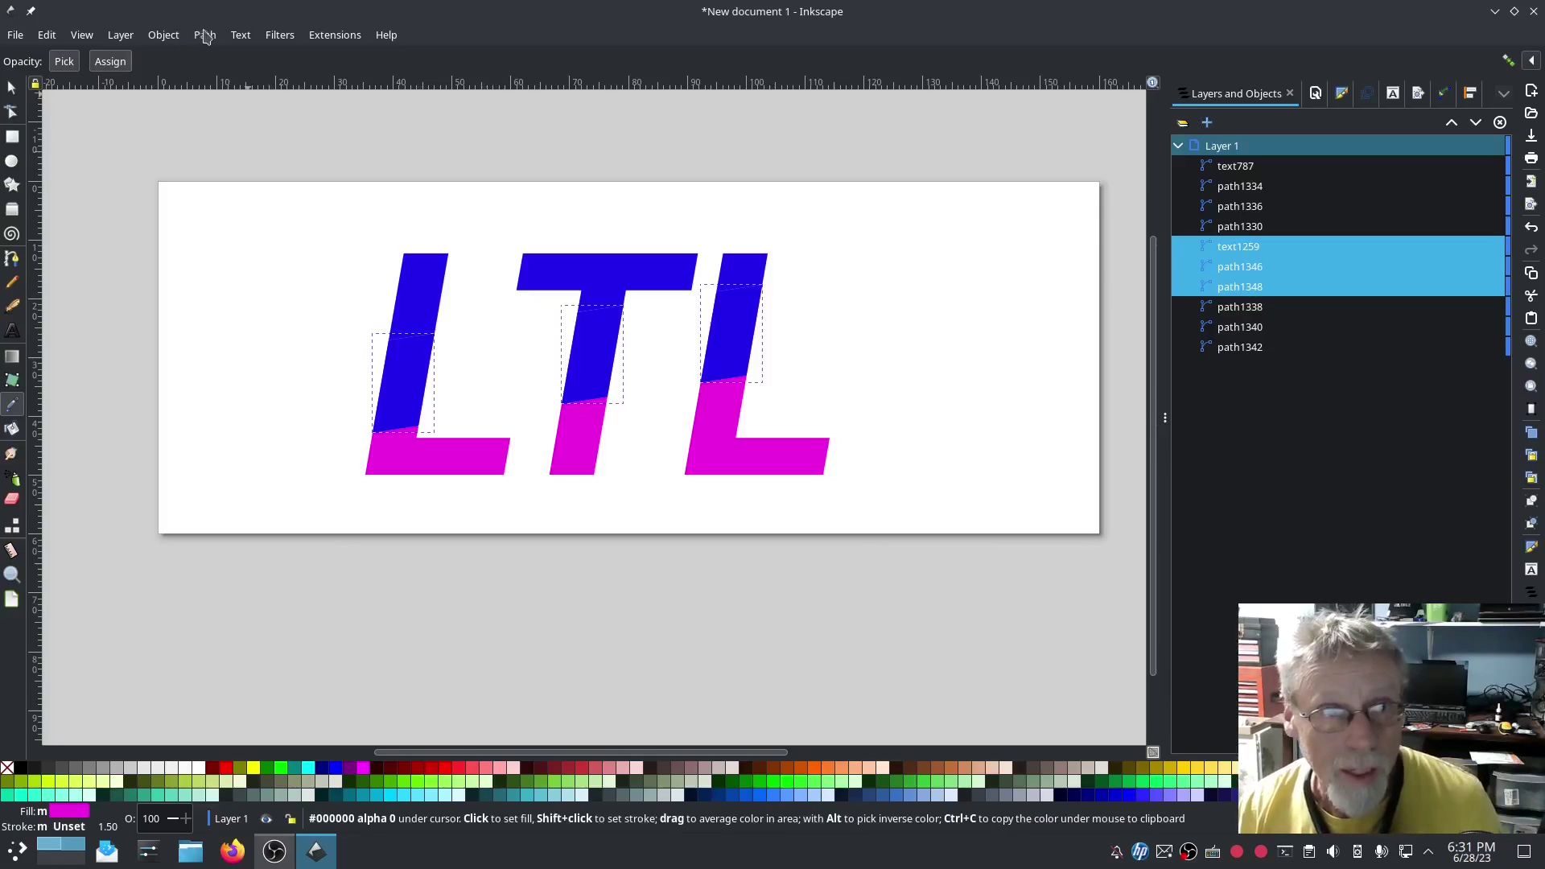
# Run an Ink/Stitch extension on the pieces and dismiss its warning.
pyautogui.click(325, 38)
pyautogui.moveTo(362, 241)
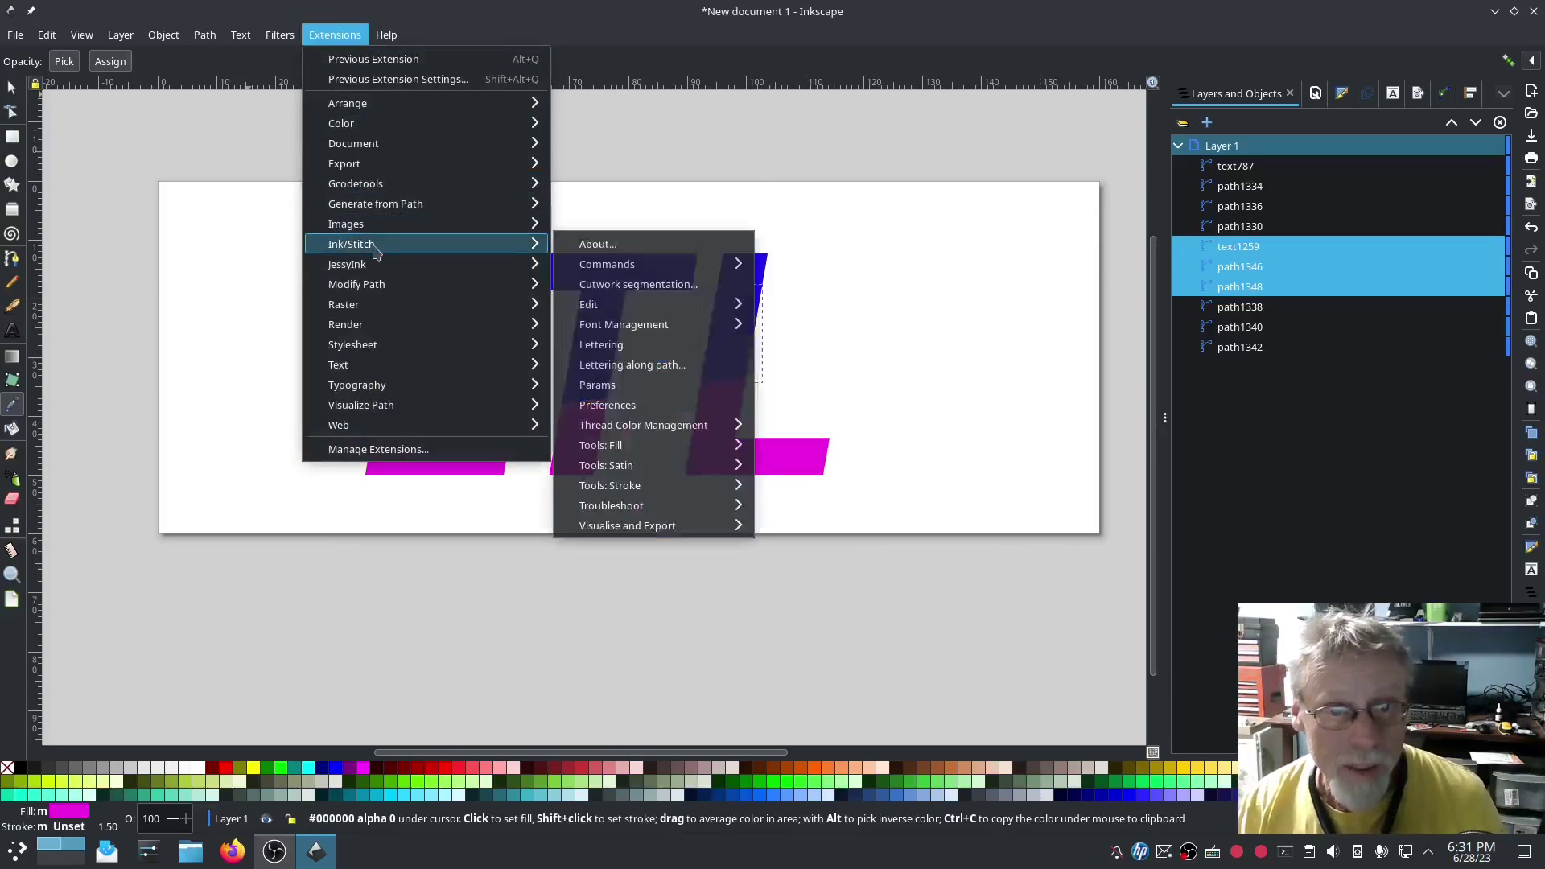
pyautogui.click(621, 379)
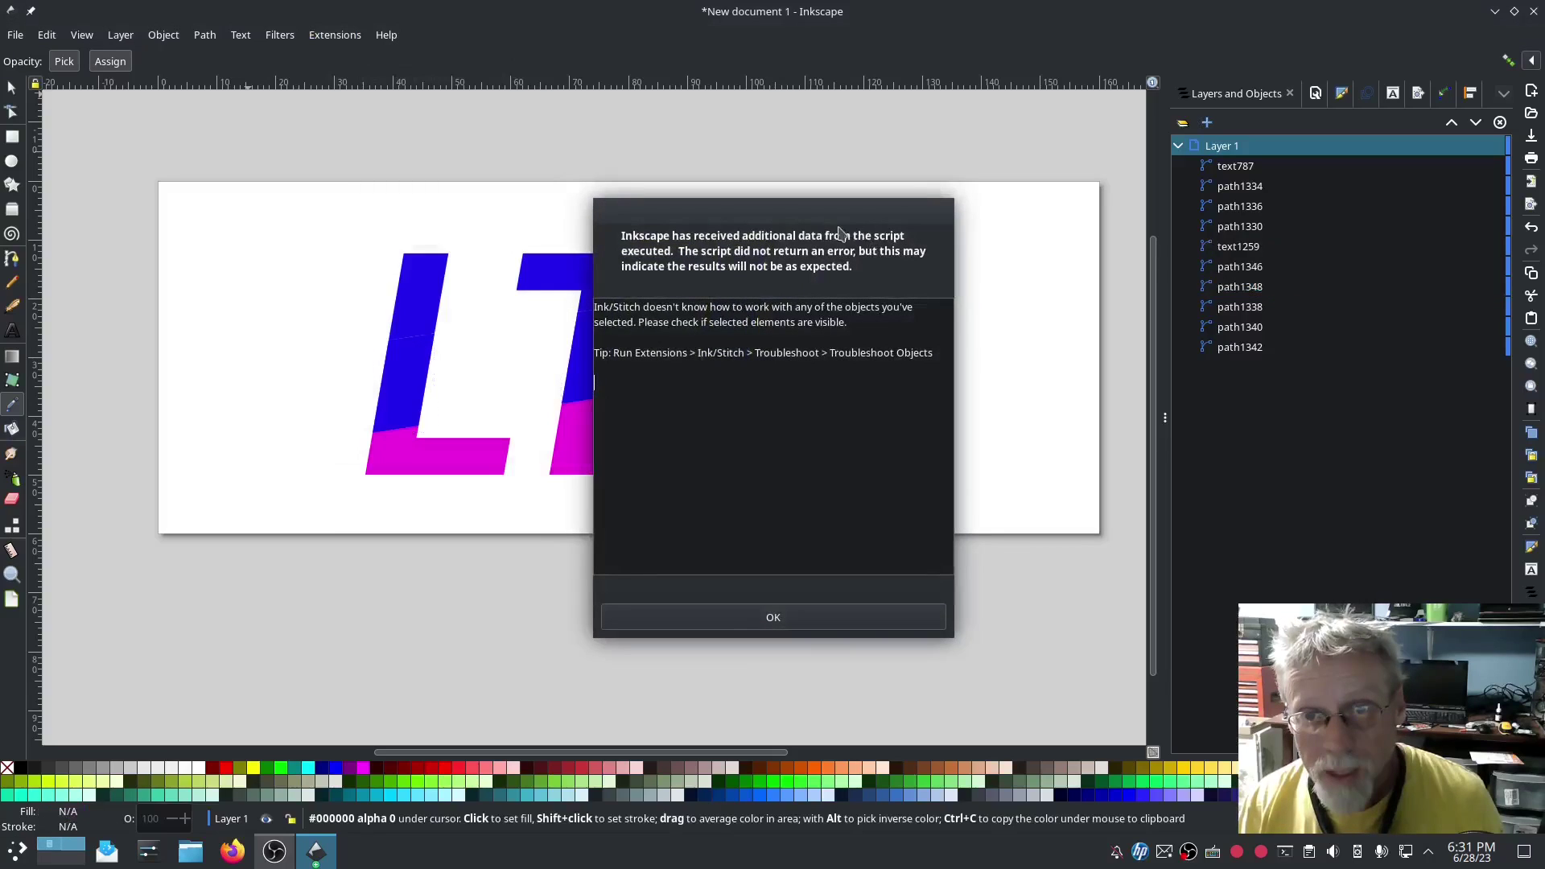
pyautogui.click(800, 619)
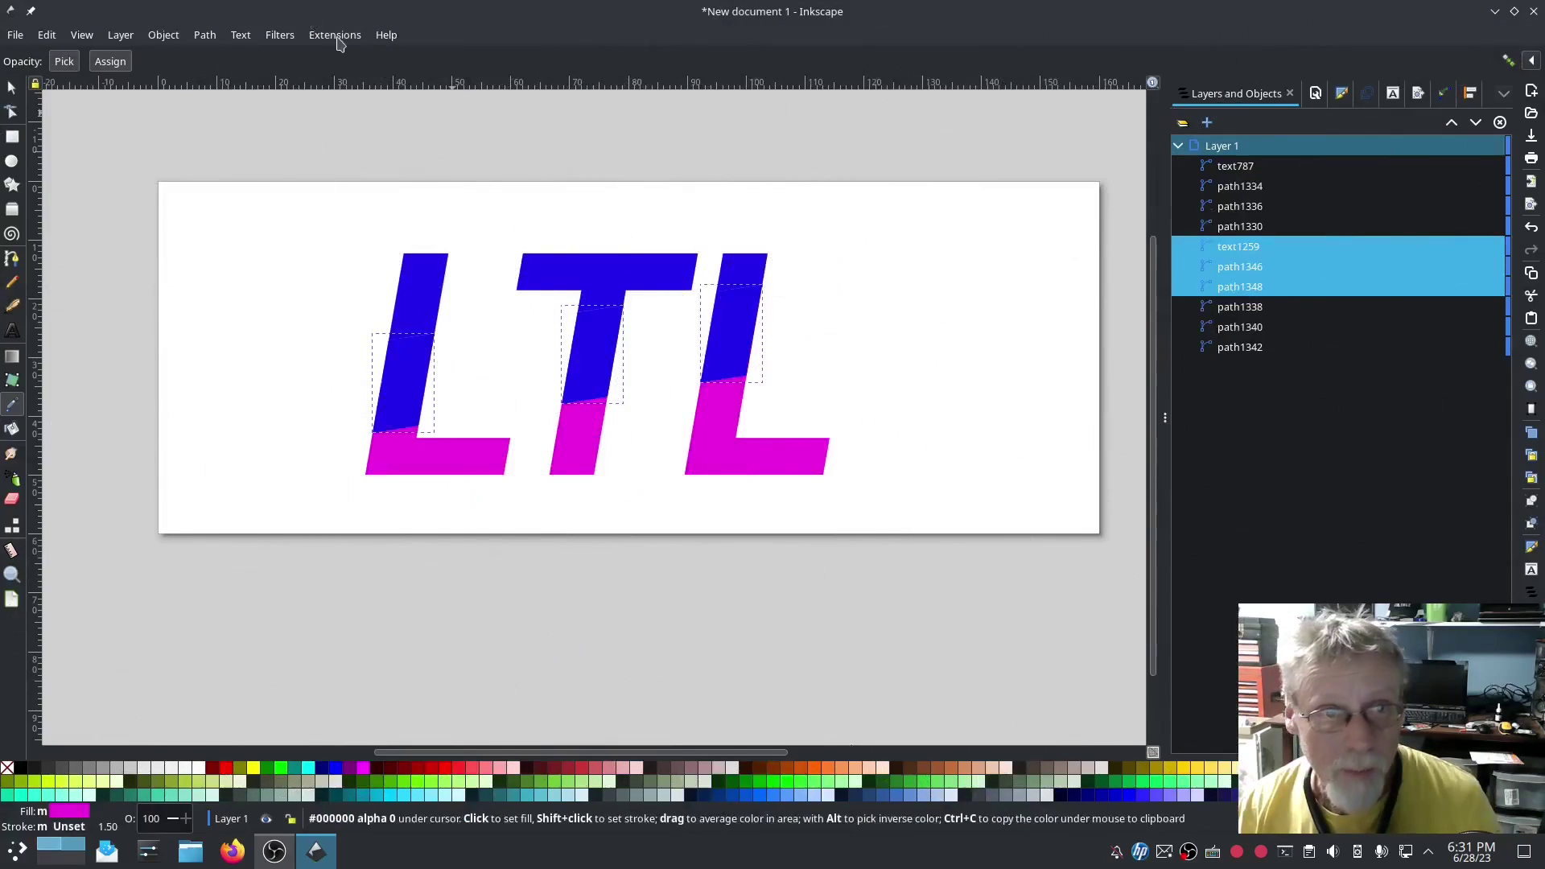
# In Ink/Stitch Params, turn off fill underlay and the underpath option.
pyautogui.click(337, 38)
pyautogui.moveTo(352, 244)
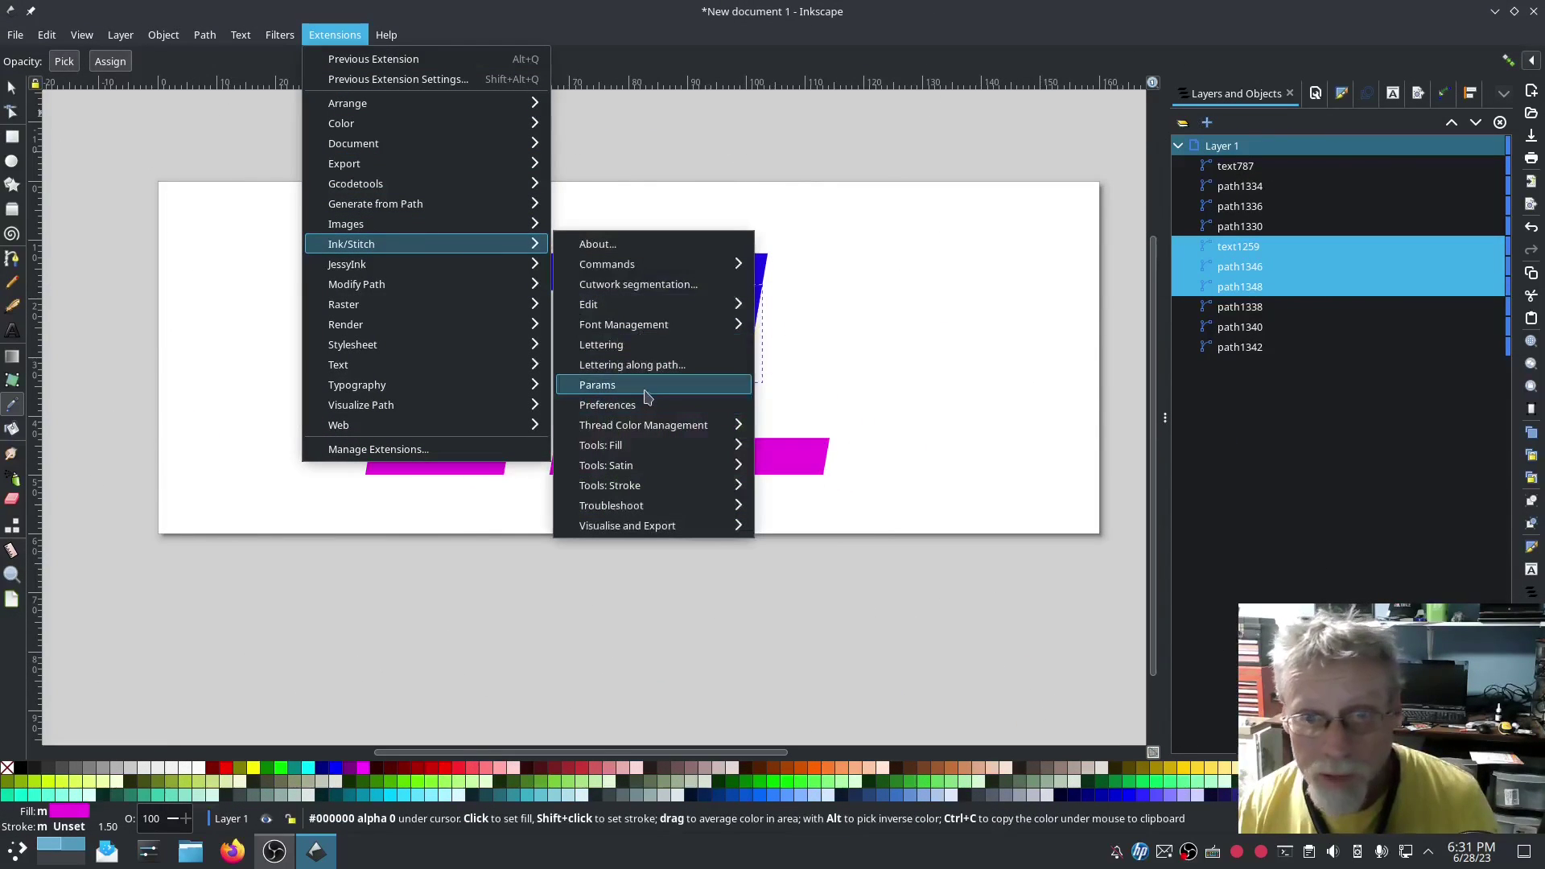
pyautogui.click(648, 398)
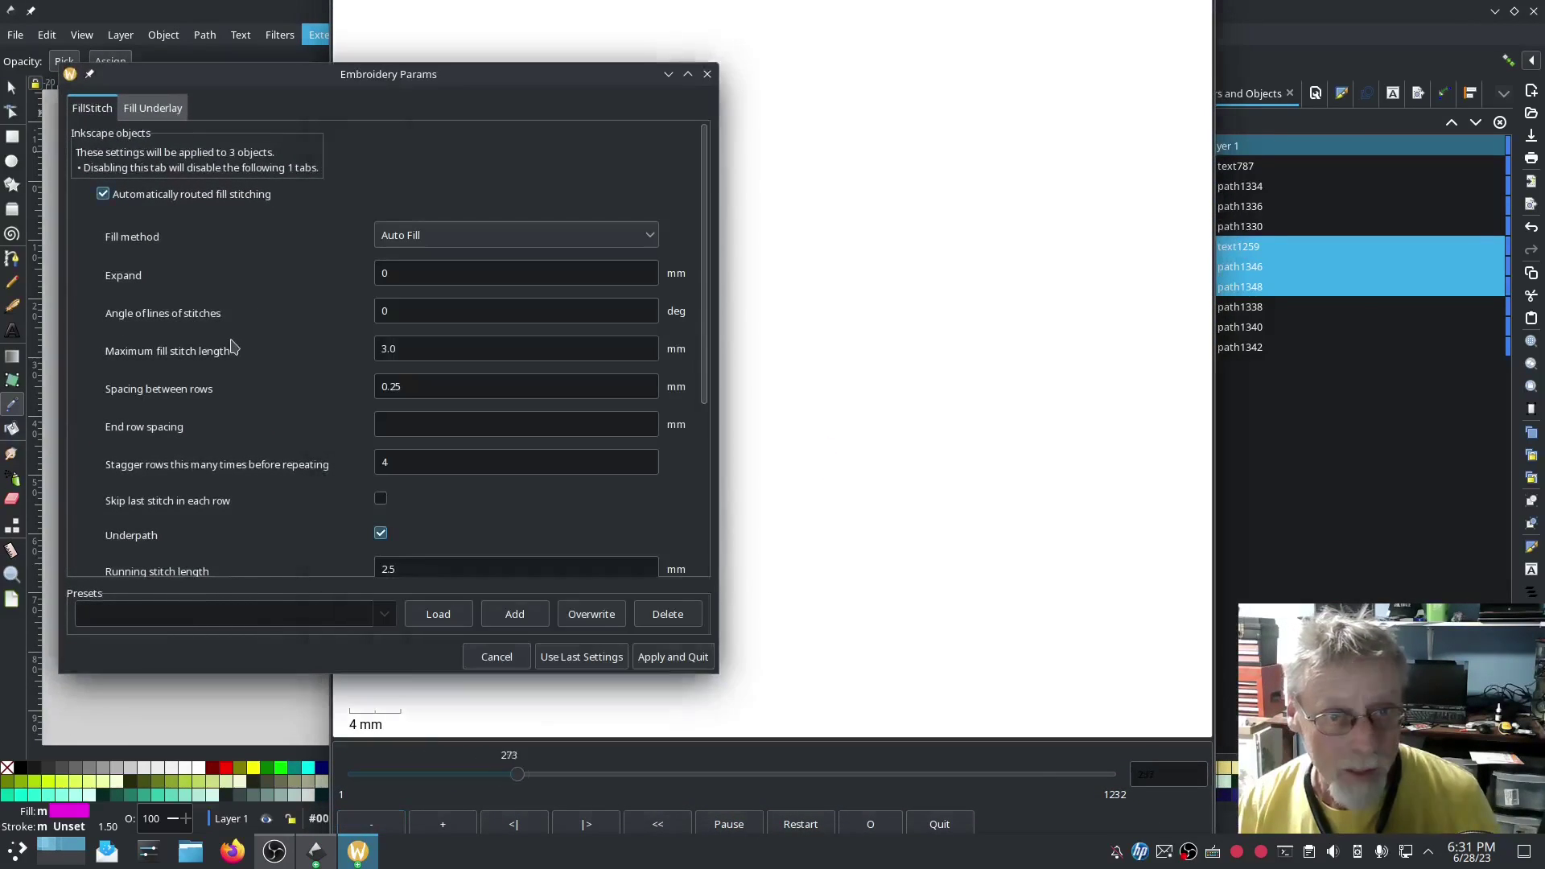
pyautogui.click(155, 108)
pyautogui.click(103, 179)
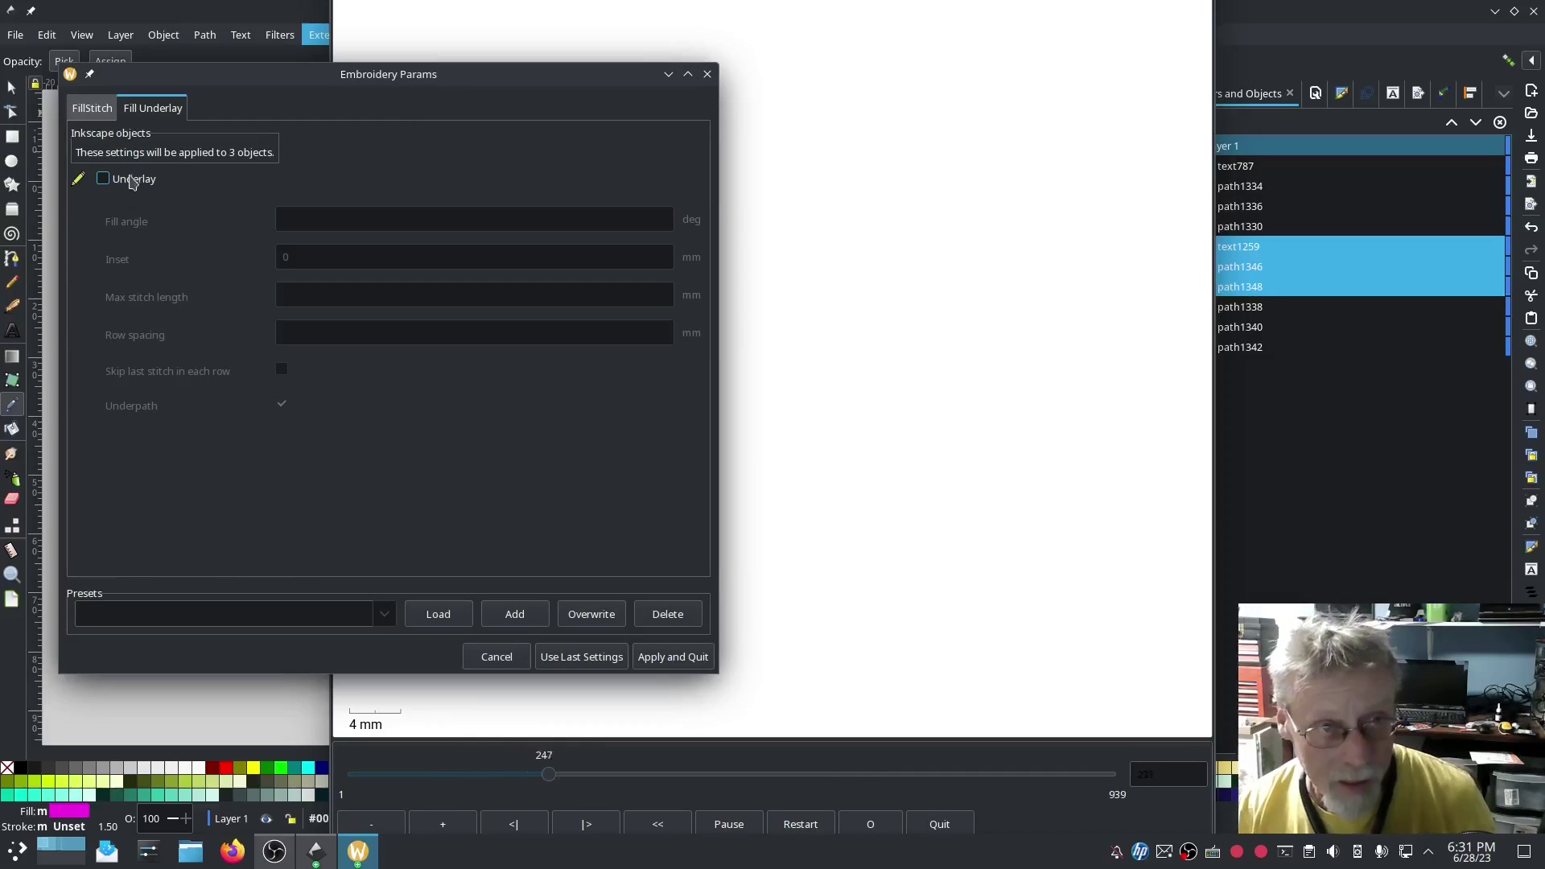
pyautogui.click(92, 108)
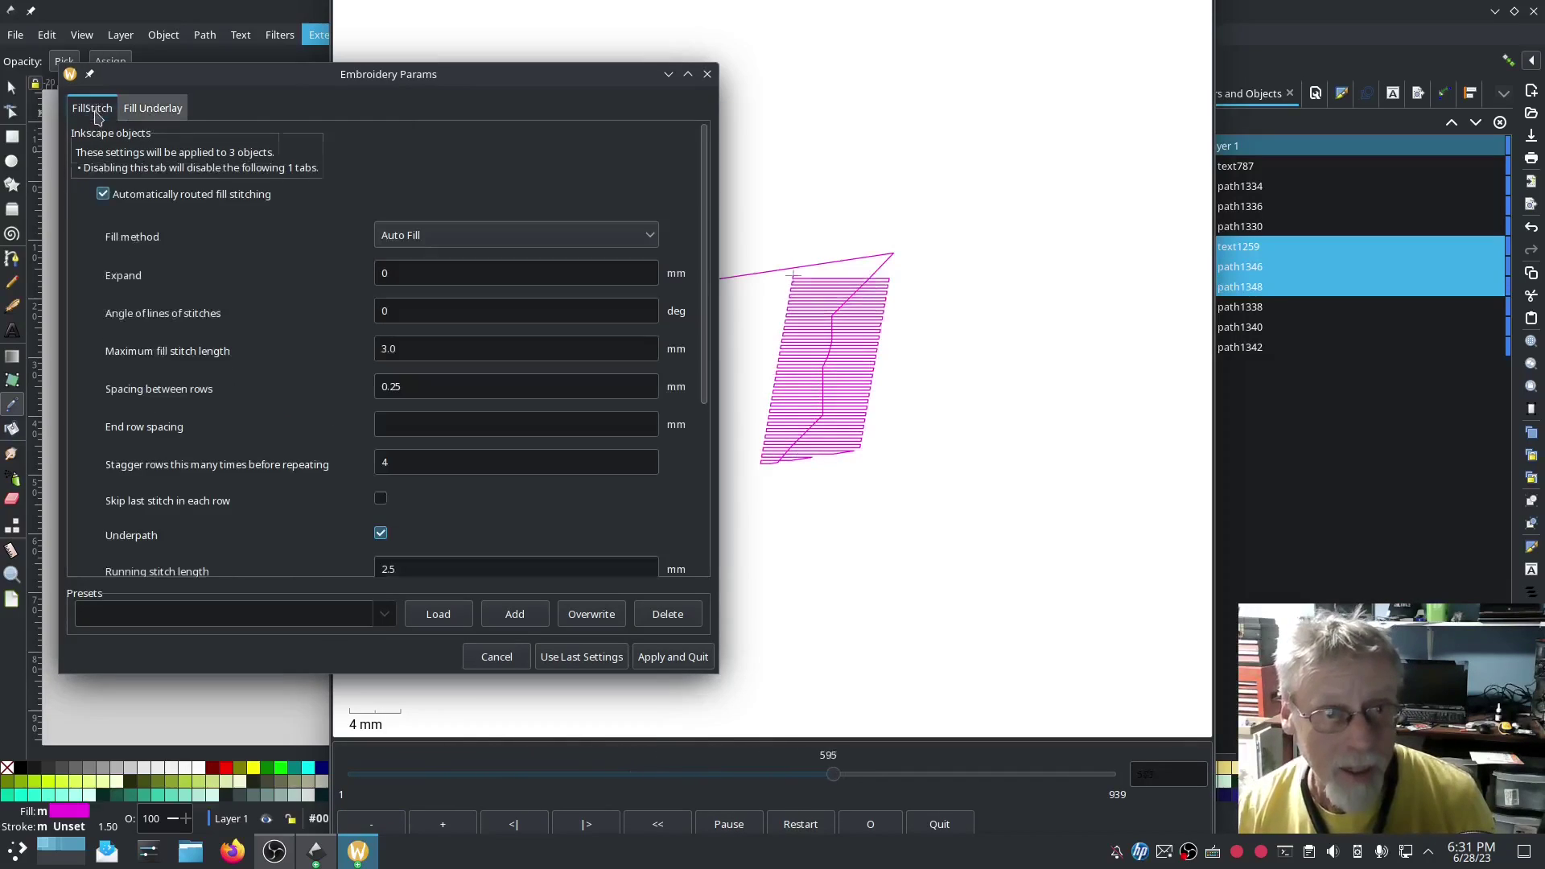
pyautogui.click(381, 533)
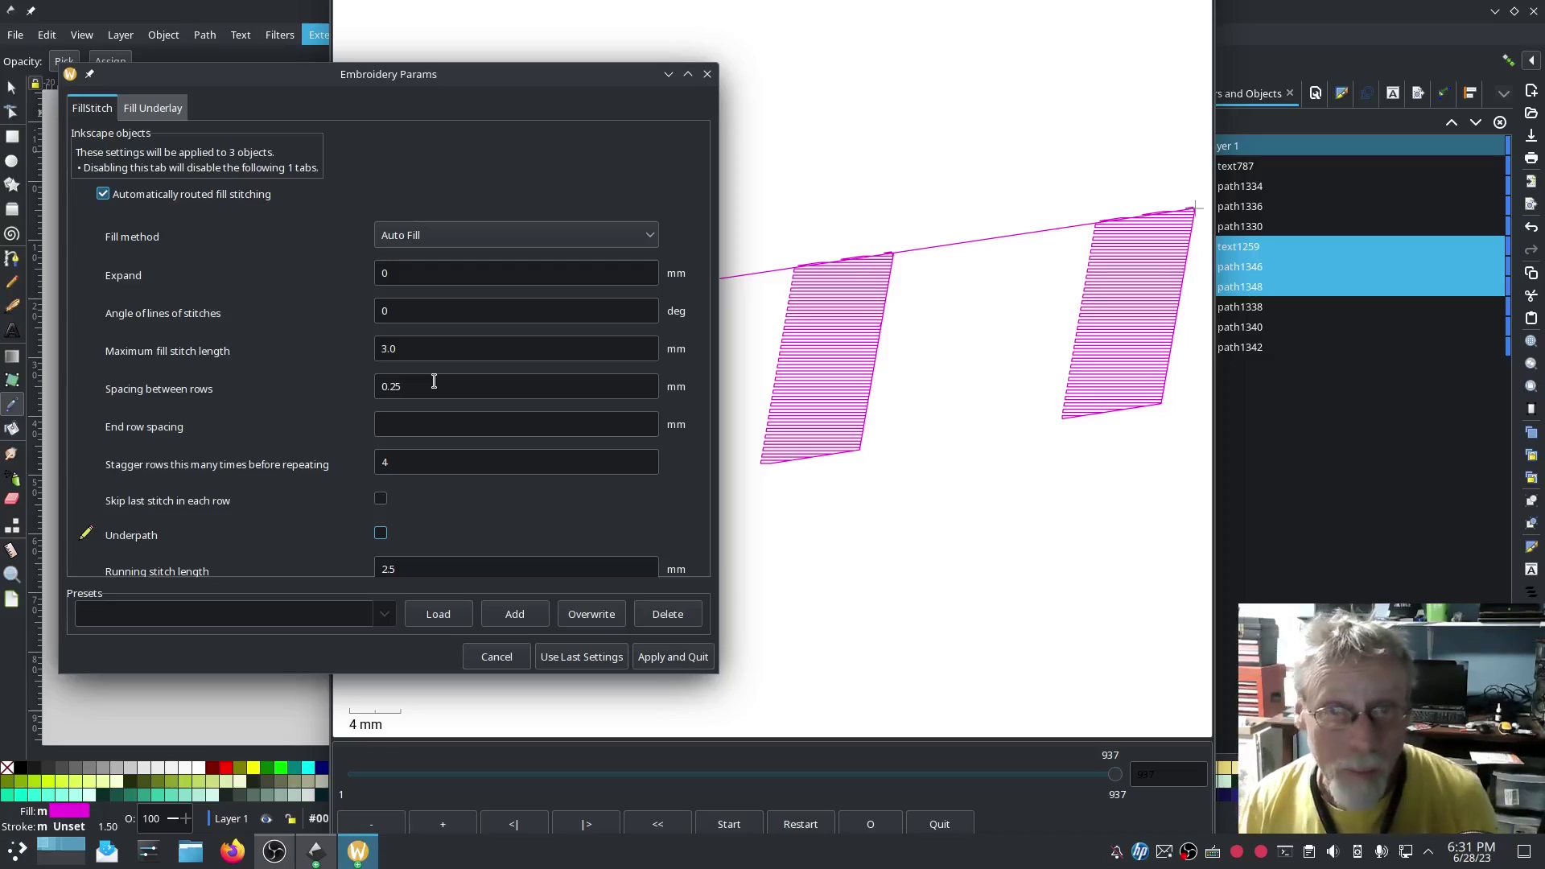
# Set end row spacing to 1.5 mm and stitch angle to 180°, then apply.
pyautogui.click(420, 428)
pyautogui.write('1.5')
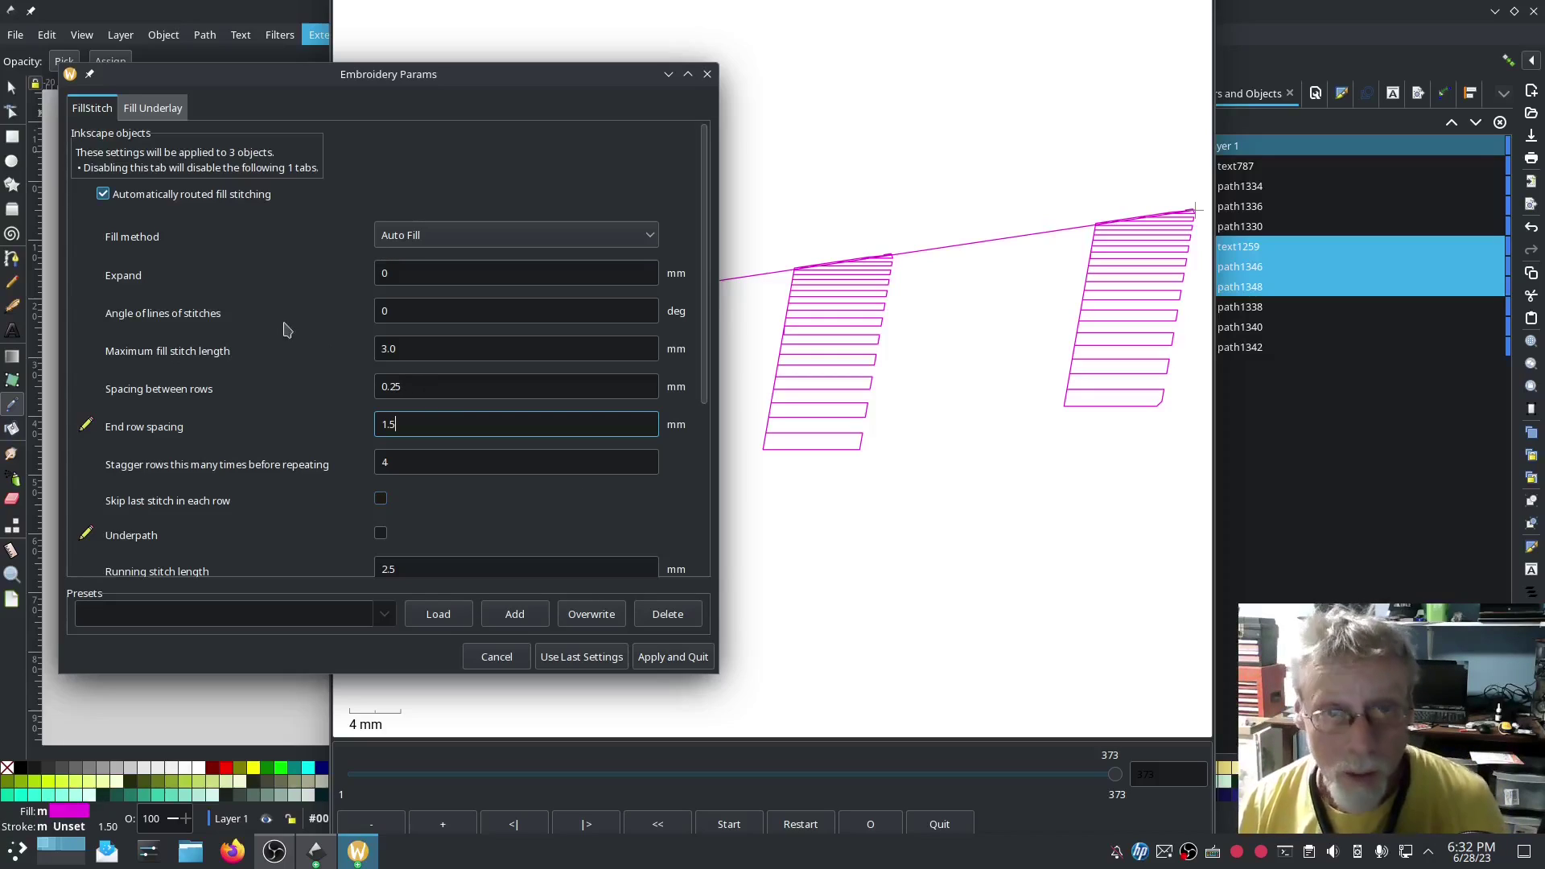
pyautogui.click(411, 309)
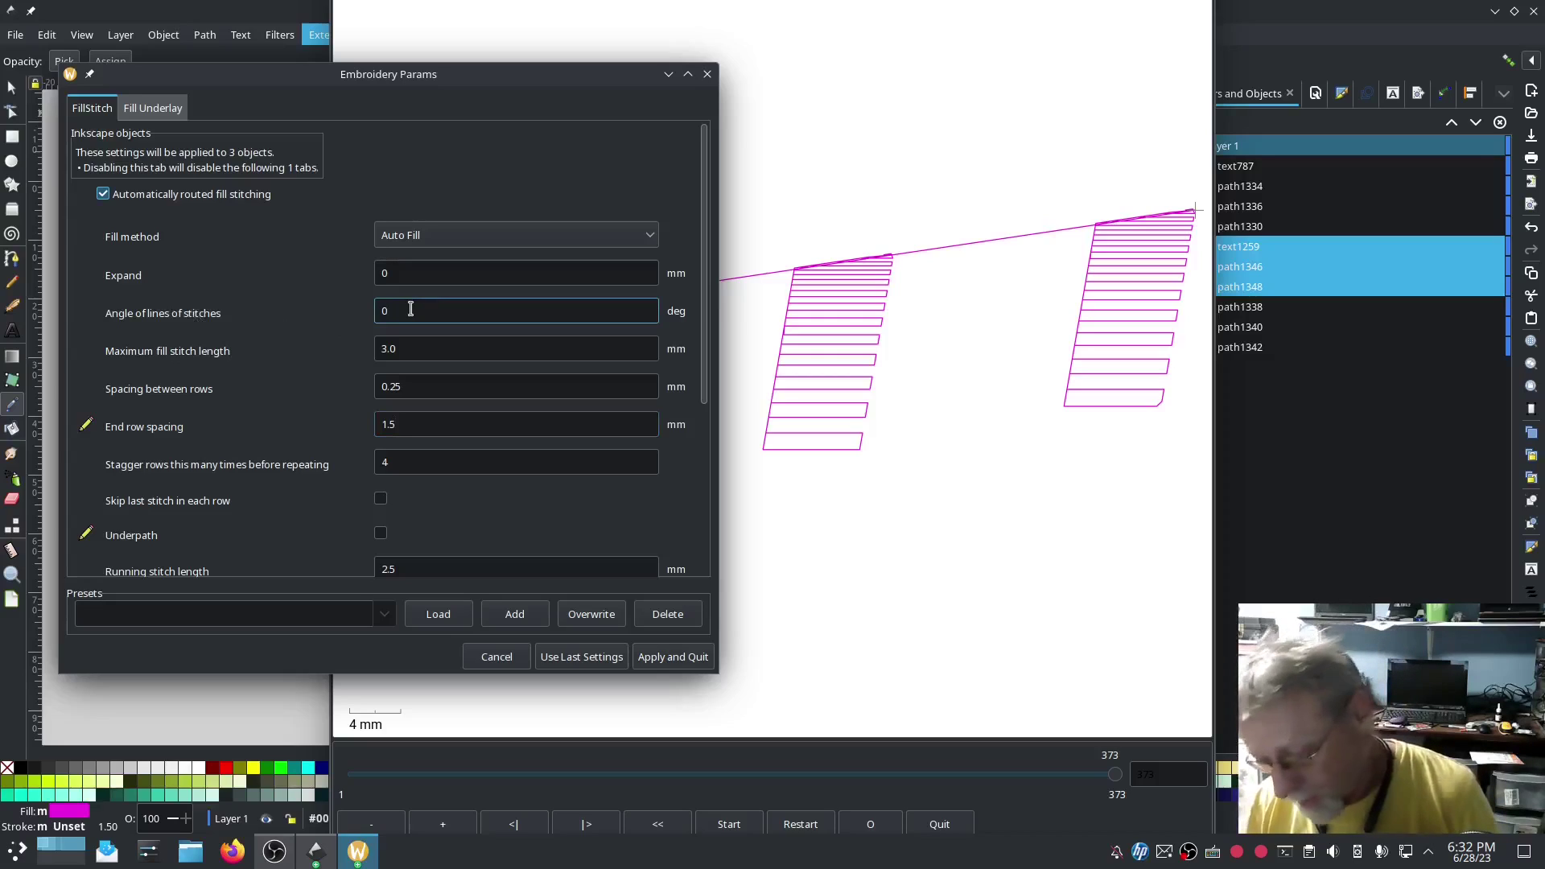
pyautogui.press('BackSpace')
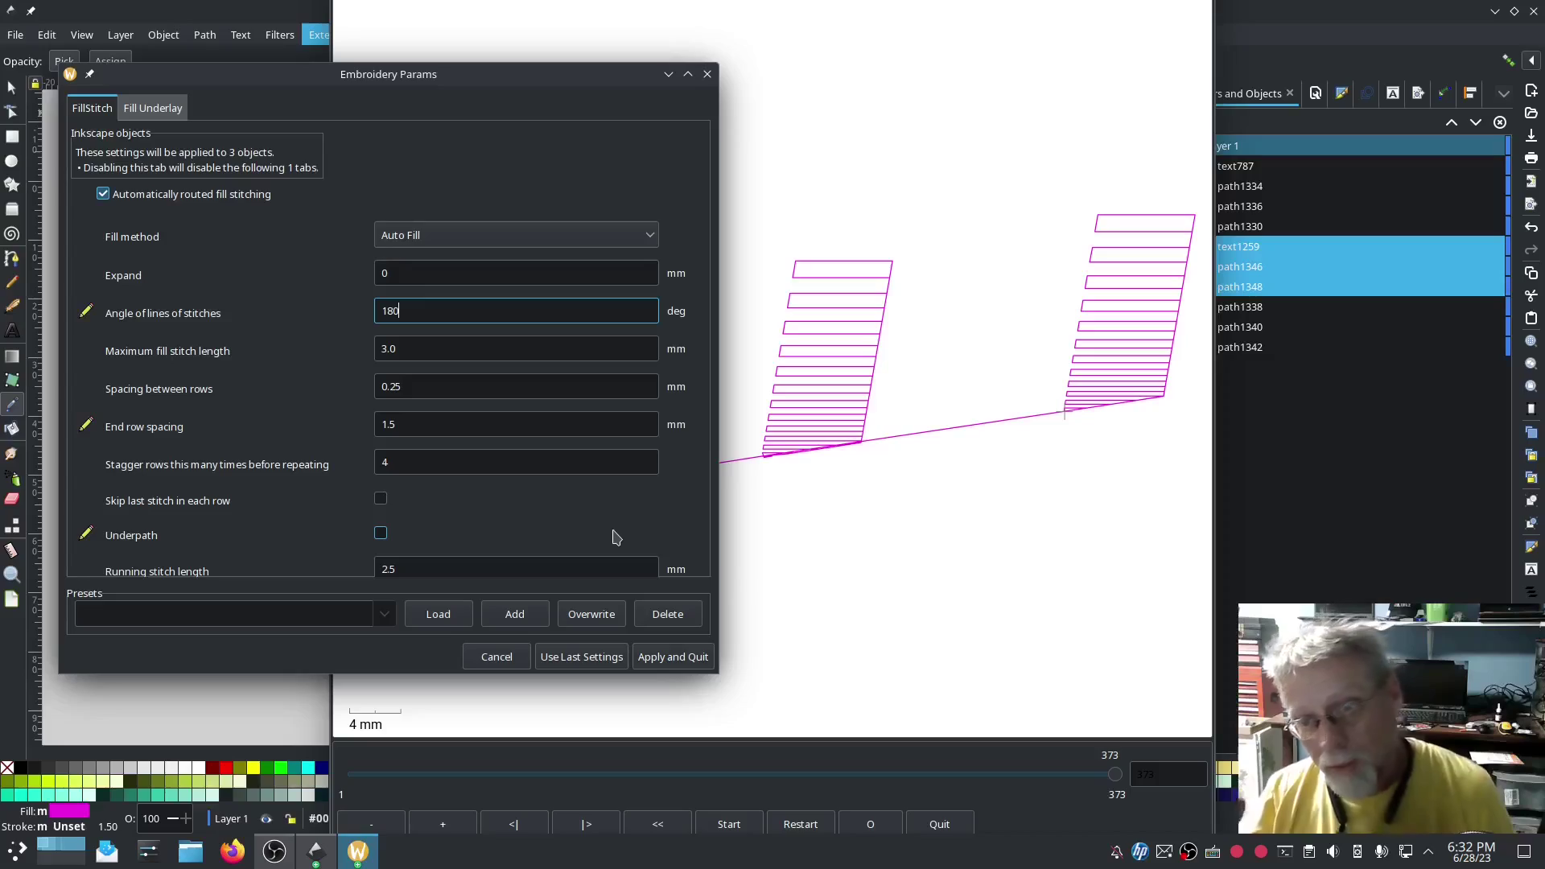
pyautogui.click(684, 659)
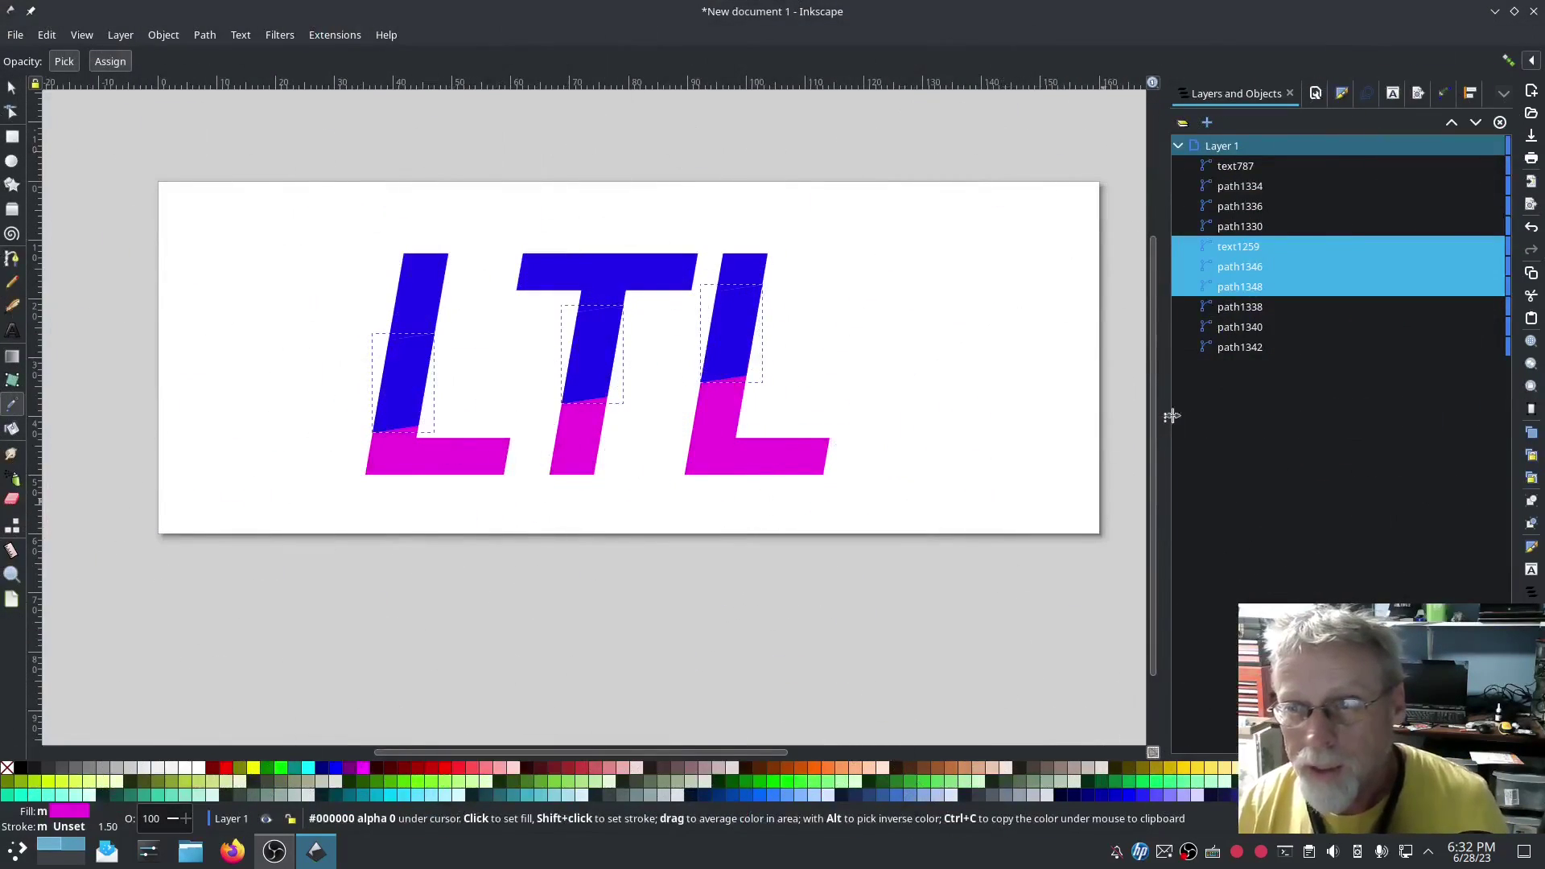
# Break path1330 into three per-letter pieces: path1330, path1896 and path1898.
pyautogui.click(1229, 227)
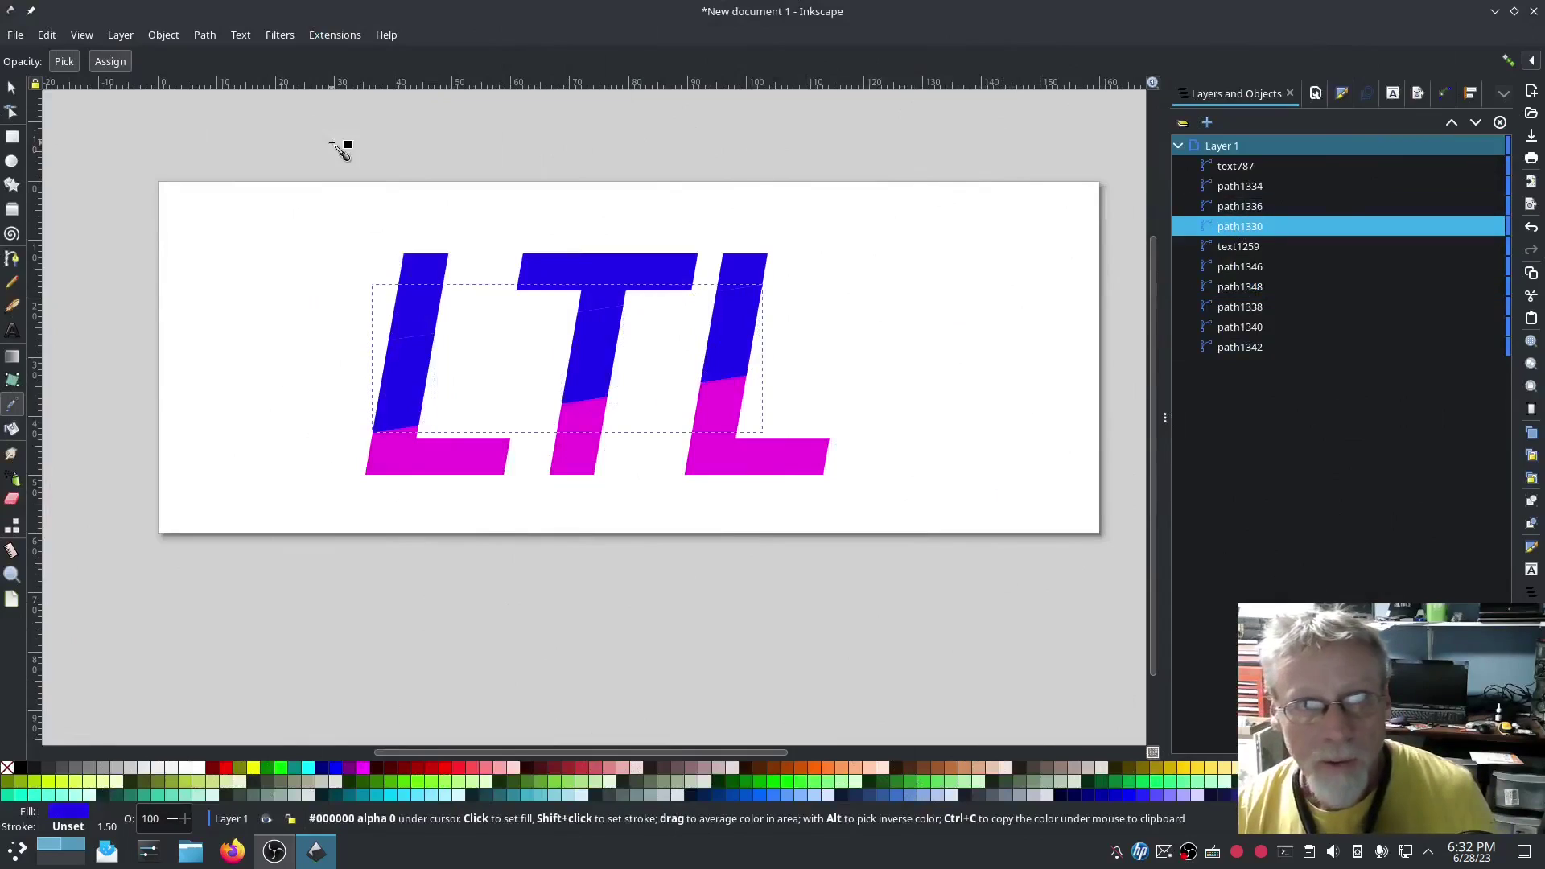
pyautogui.click(206, 35)
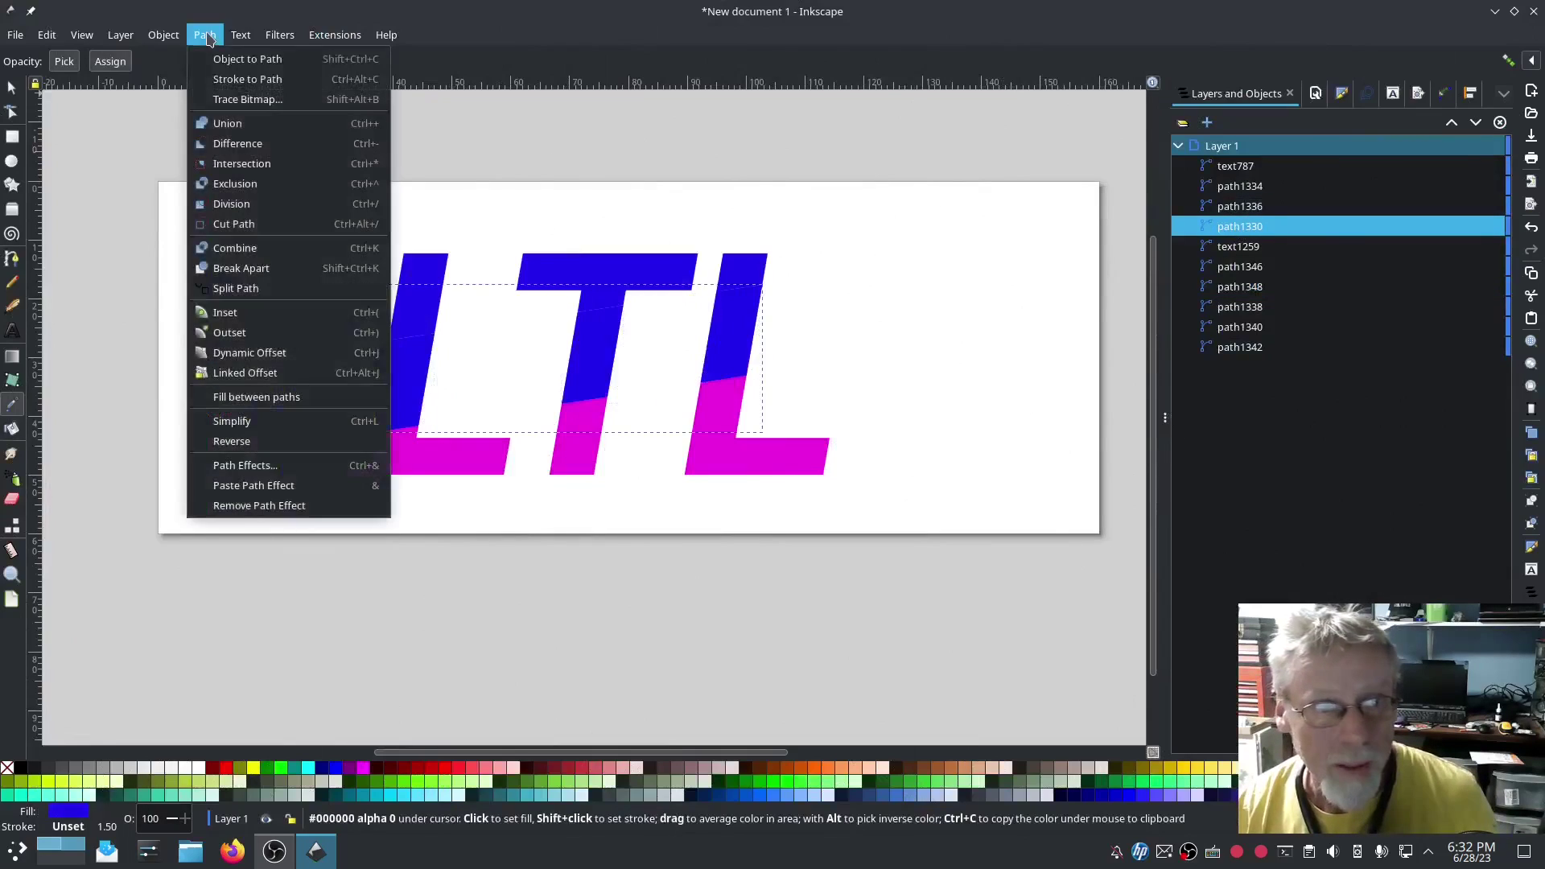
pyautogui.click(238, 268)
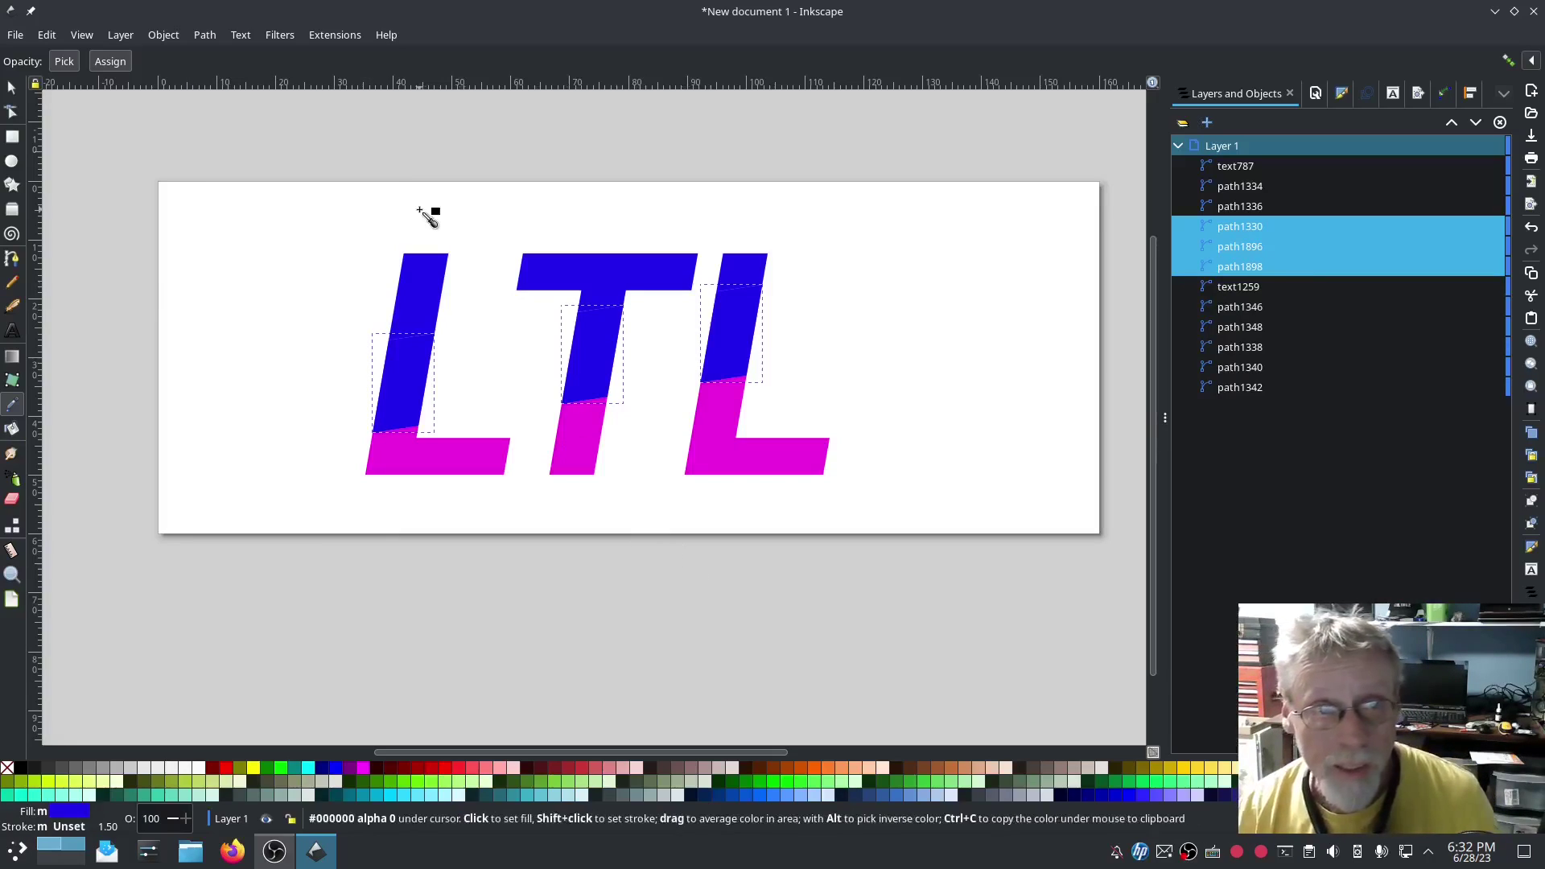
# Open Ink/Stitch Params for the three new band pieces.
pyautogui.click(333, 36)
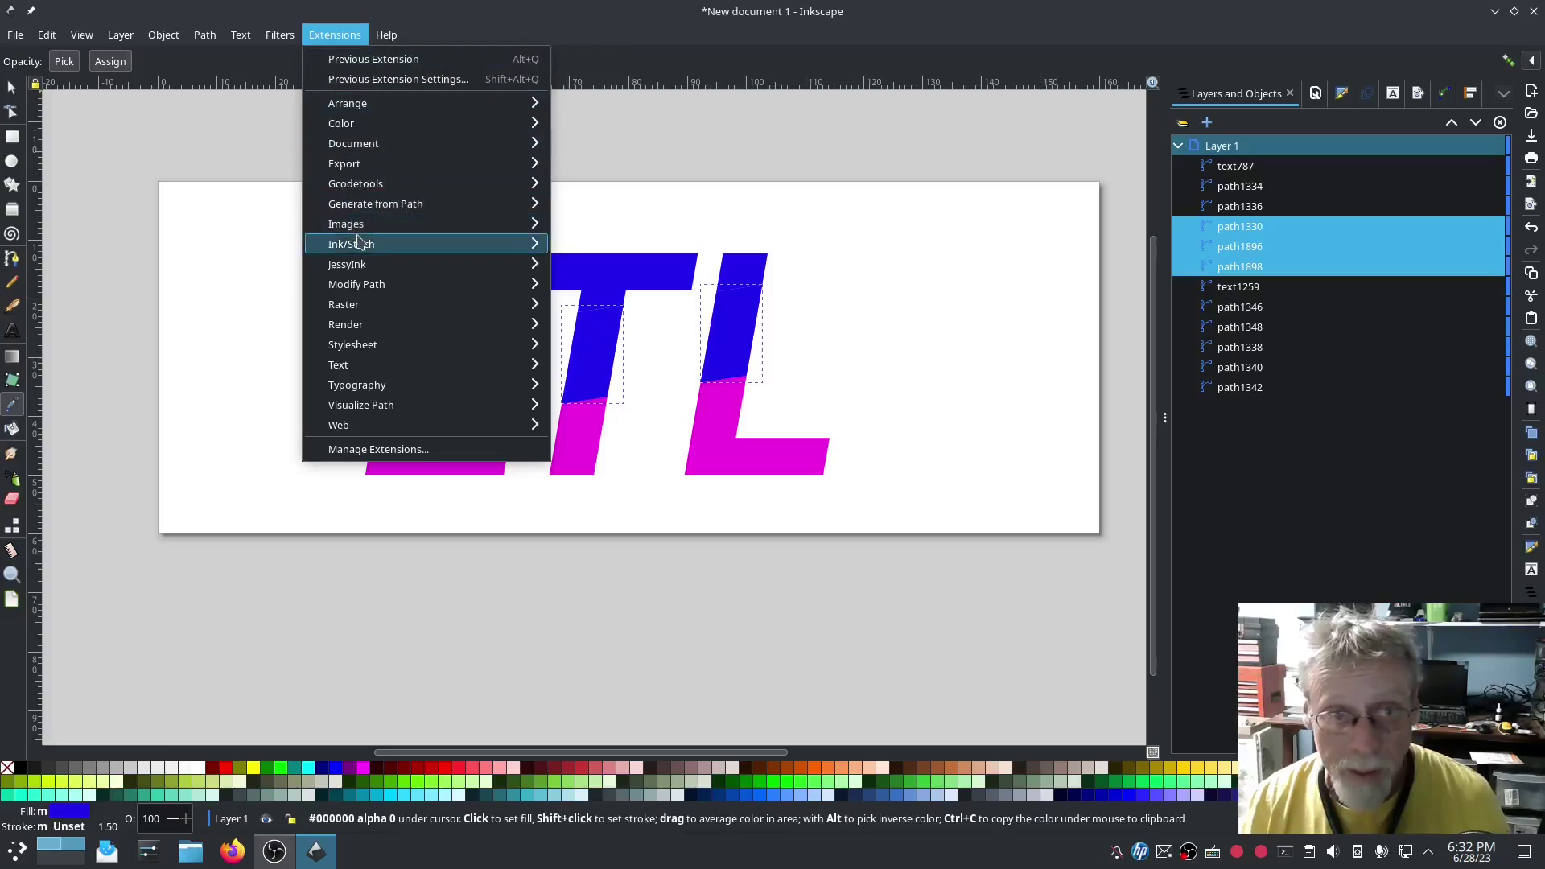
pyautogui.moveTo(355, 239)
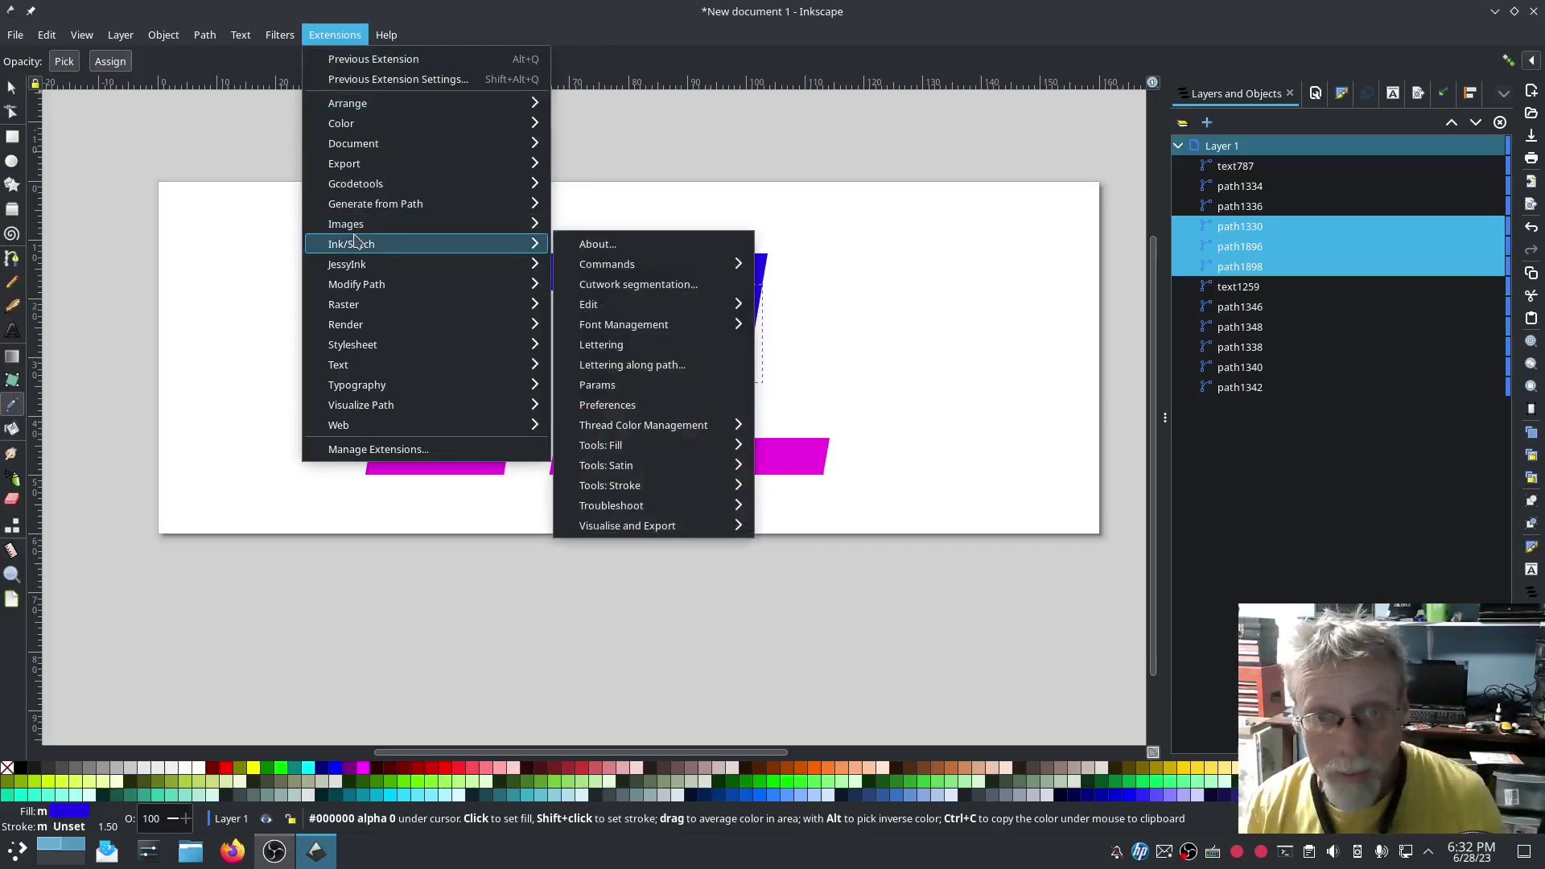
pyautogui.click(599, 385)
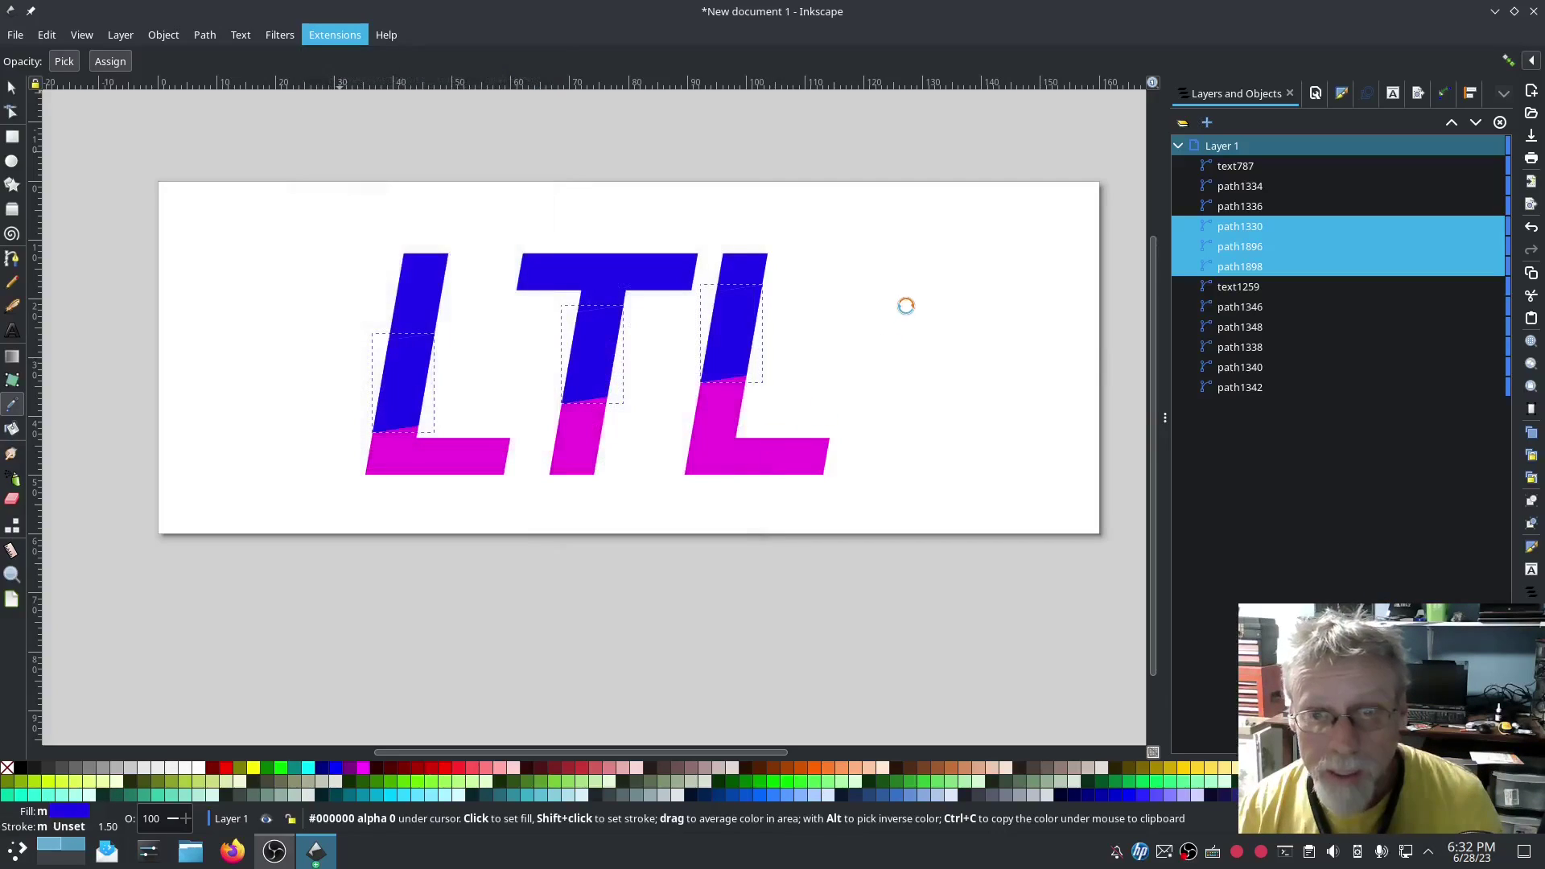
# Set fill end row spacing to 1.25 mm, disable fill underlay and underpath, and apply.
pyautogui.moveTo(842, 137); pyautogui.dragTo(450, 91)
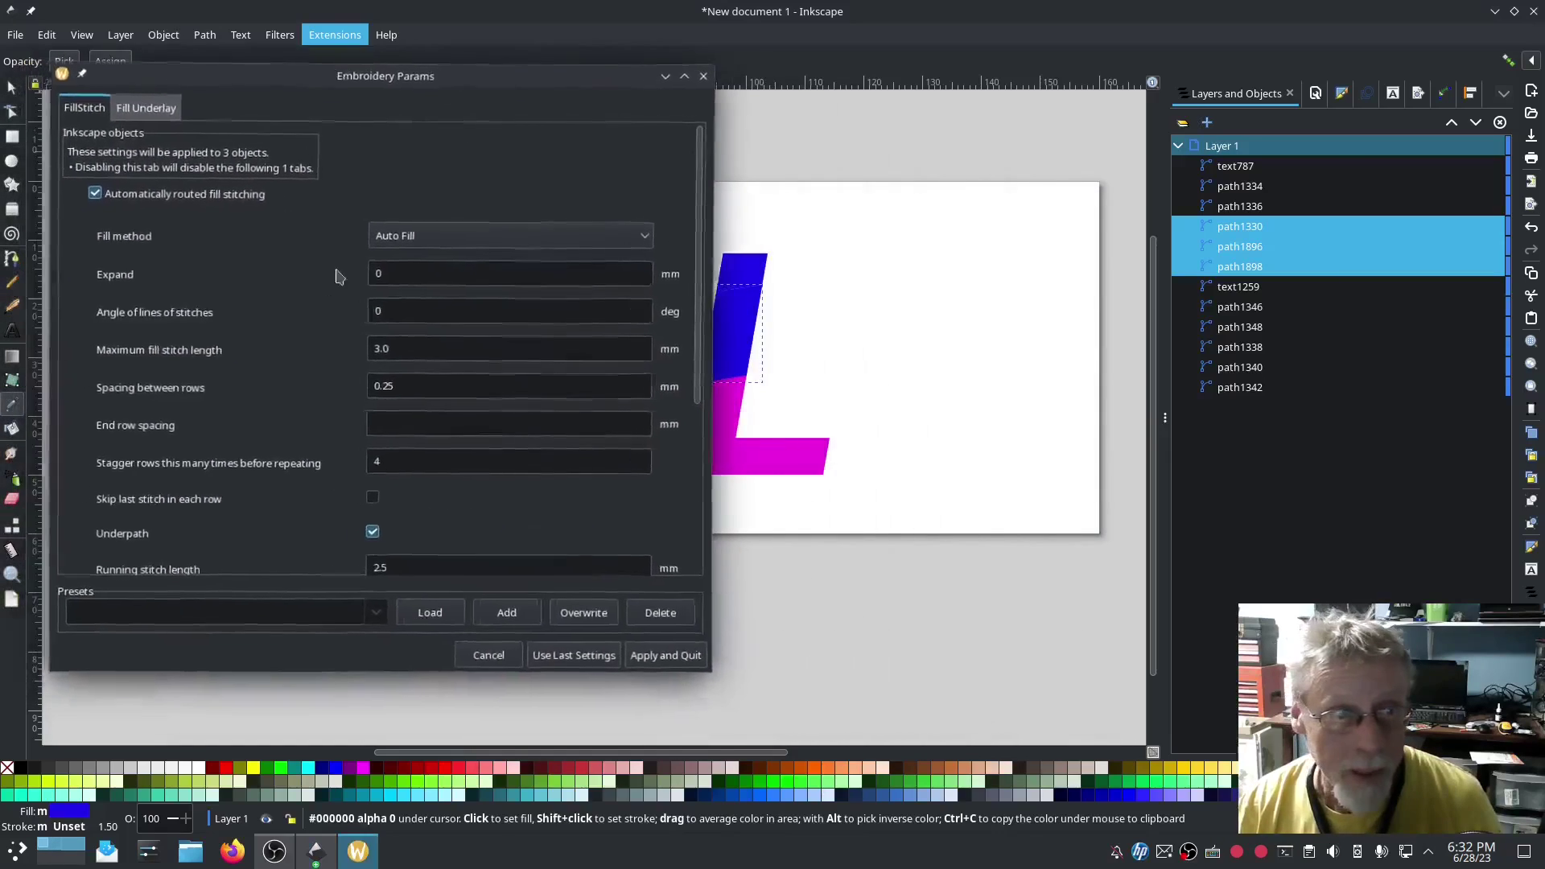
pyautogui.click(397, 427)
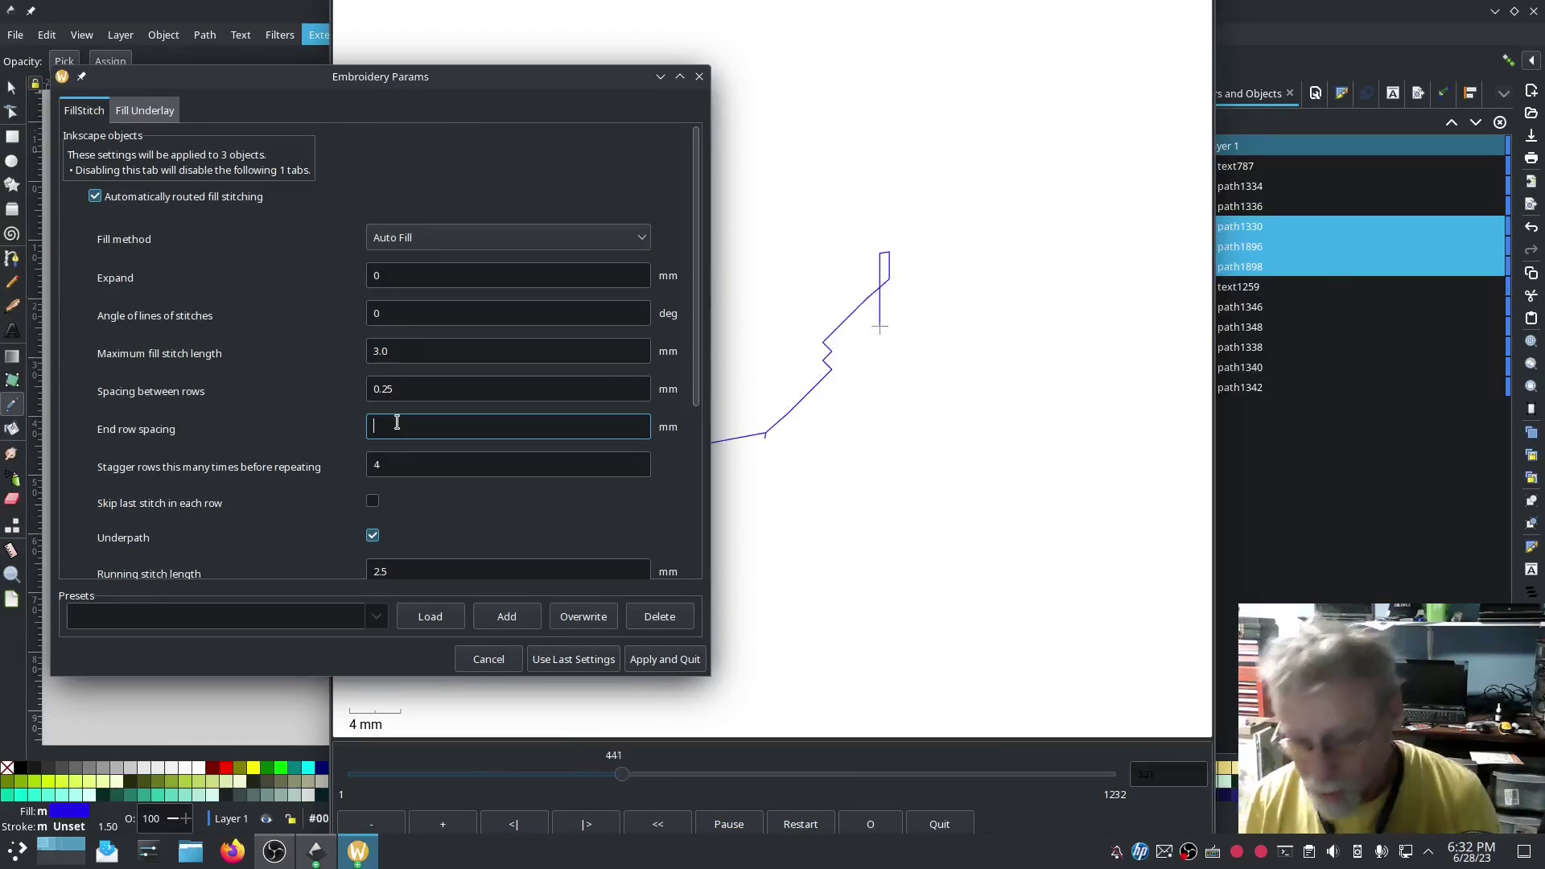
pyautogui.write('1.25')
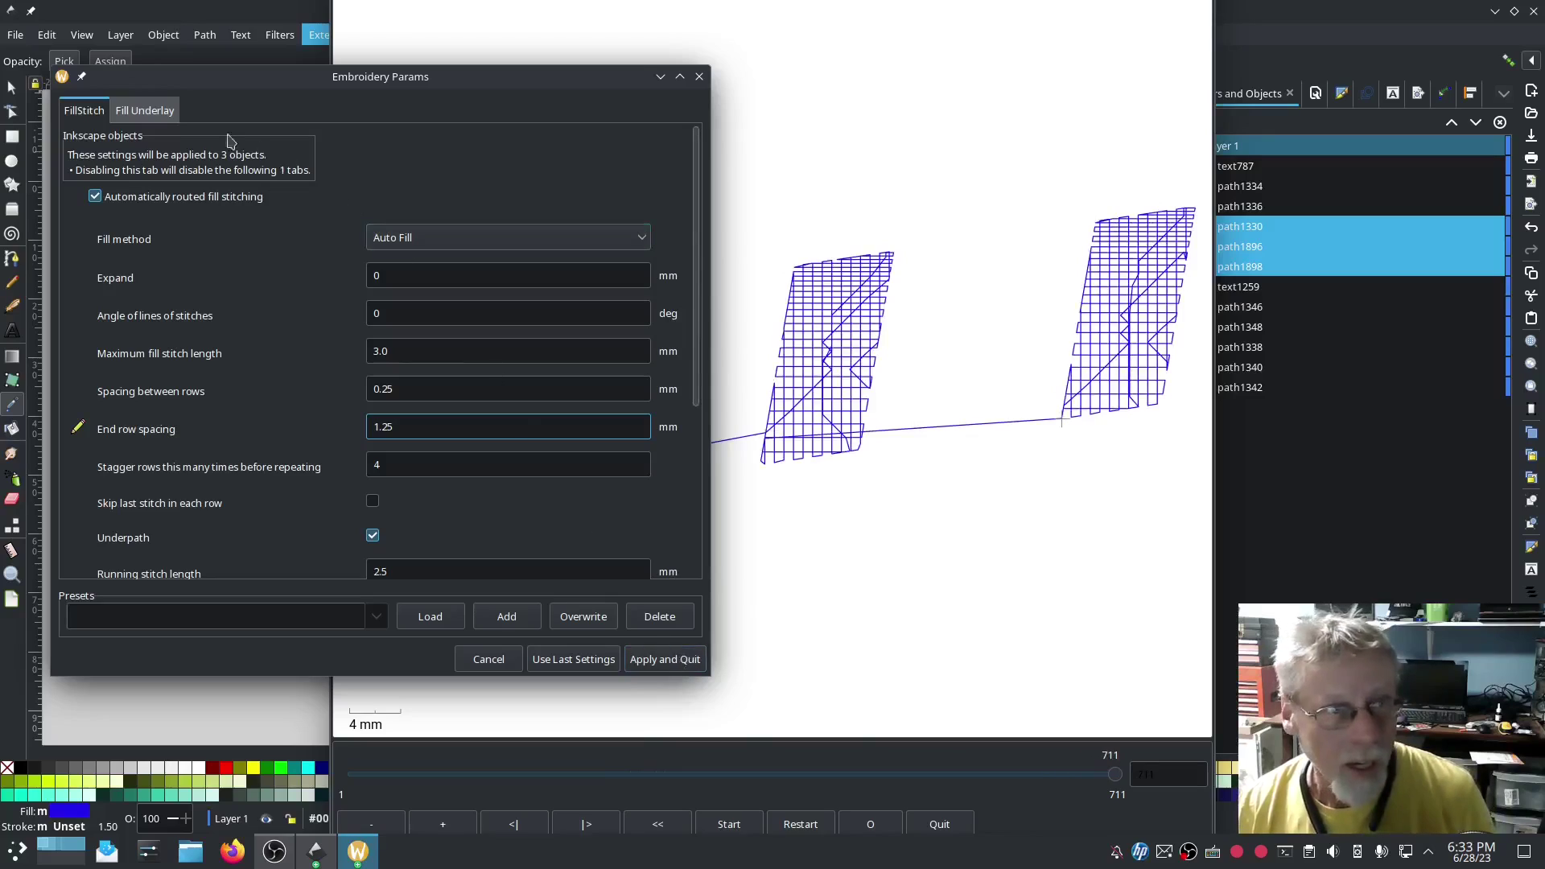
pyautogui.click(150, 112)
pyautogui.click(94, 180)
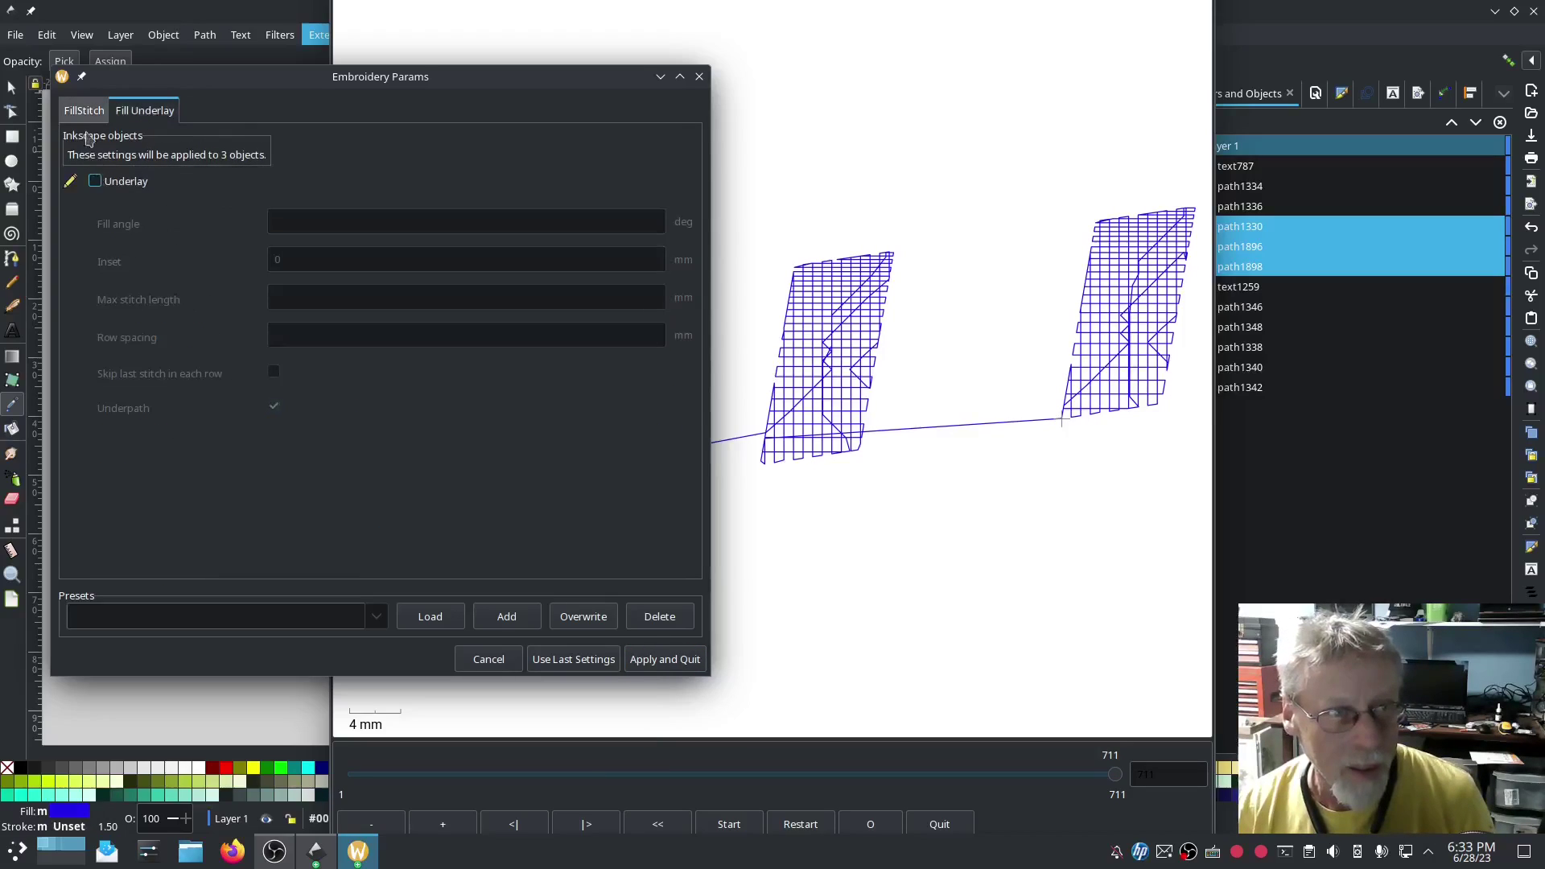
pyautogui.click(84, 111)
pyautogui.click(373, 536)
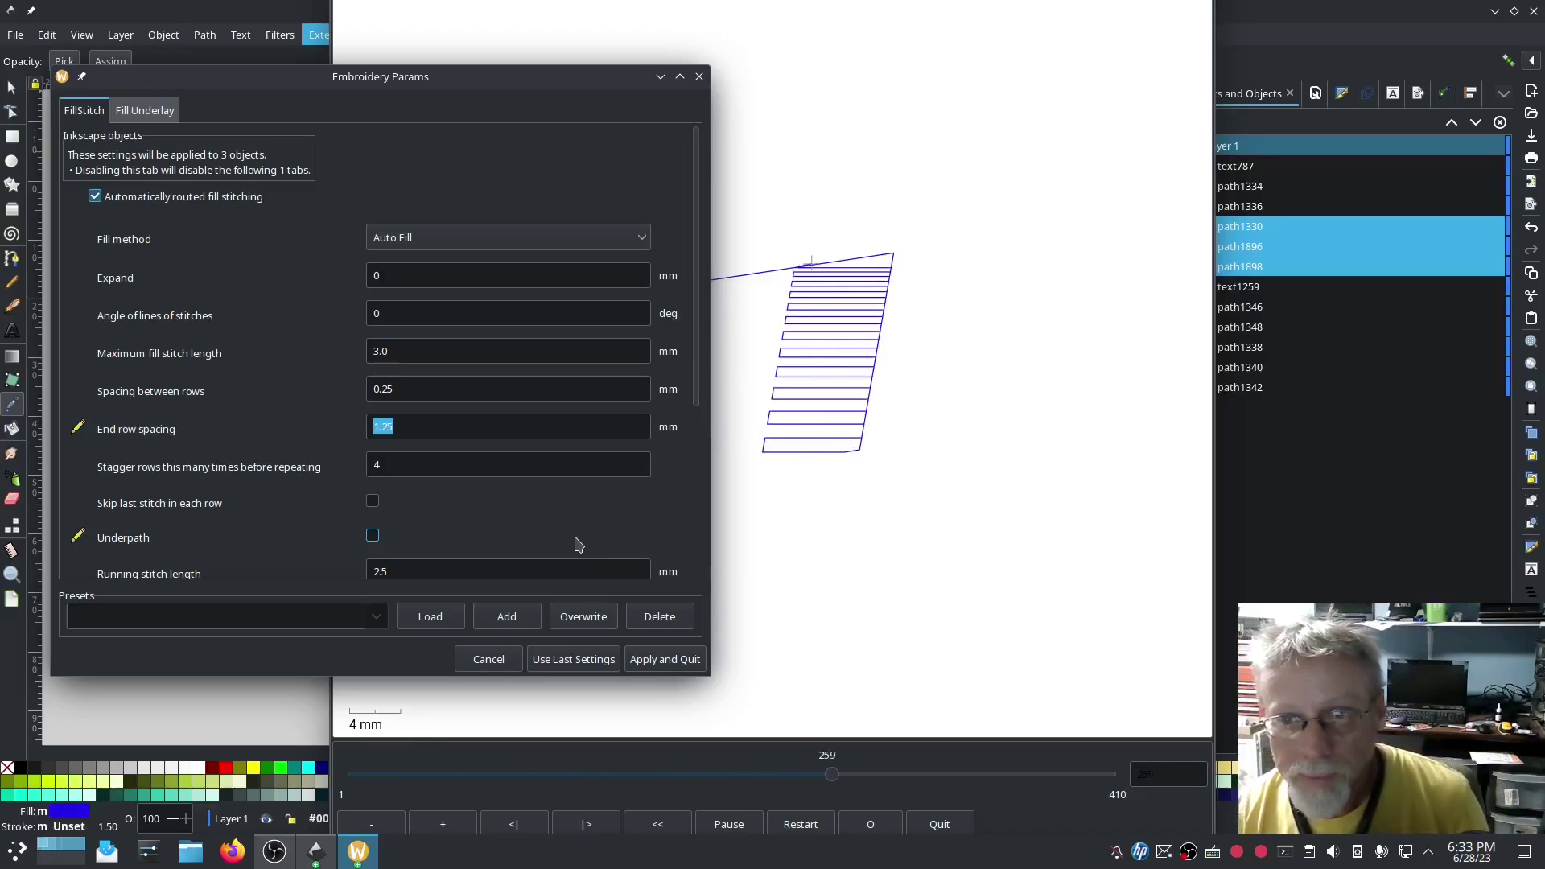
pyautogui.click(656, 658)
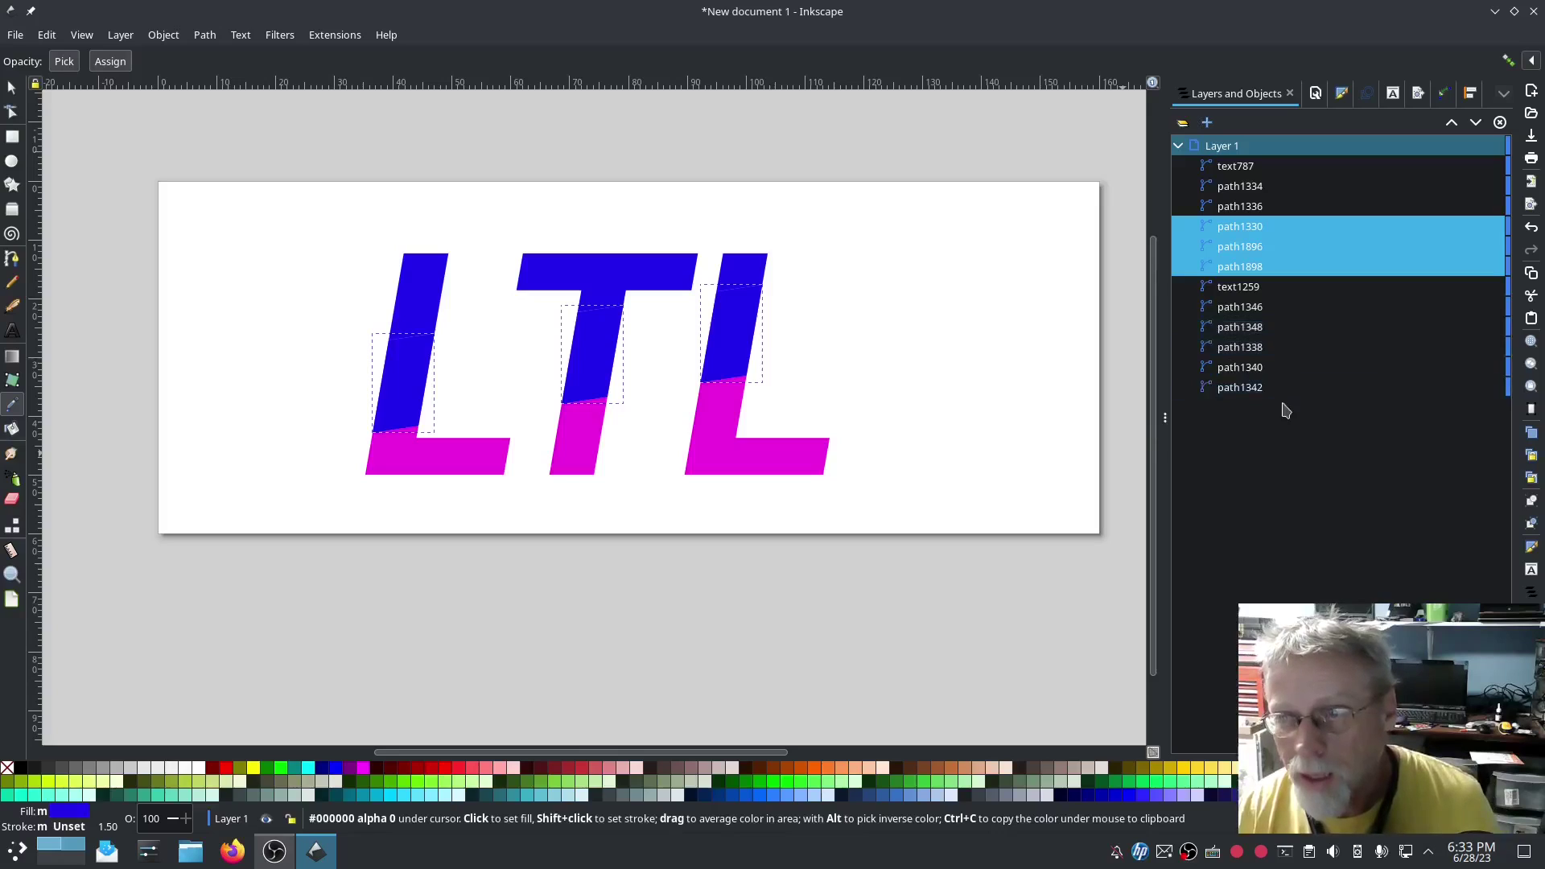
pyautogui.click(1240, 167)
pyautogui.keyDown('shift'); pyautogui.click(1203, 386); pyautogui.keyUp('shift')
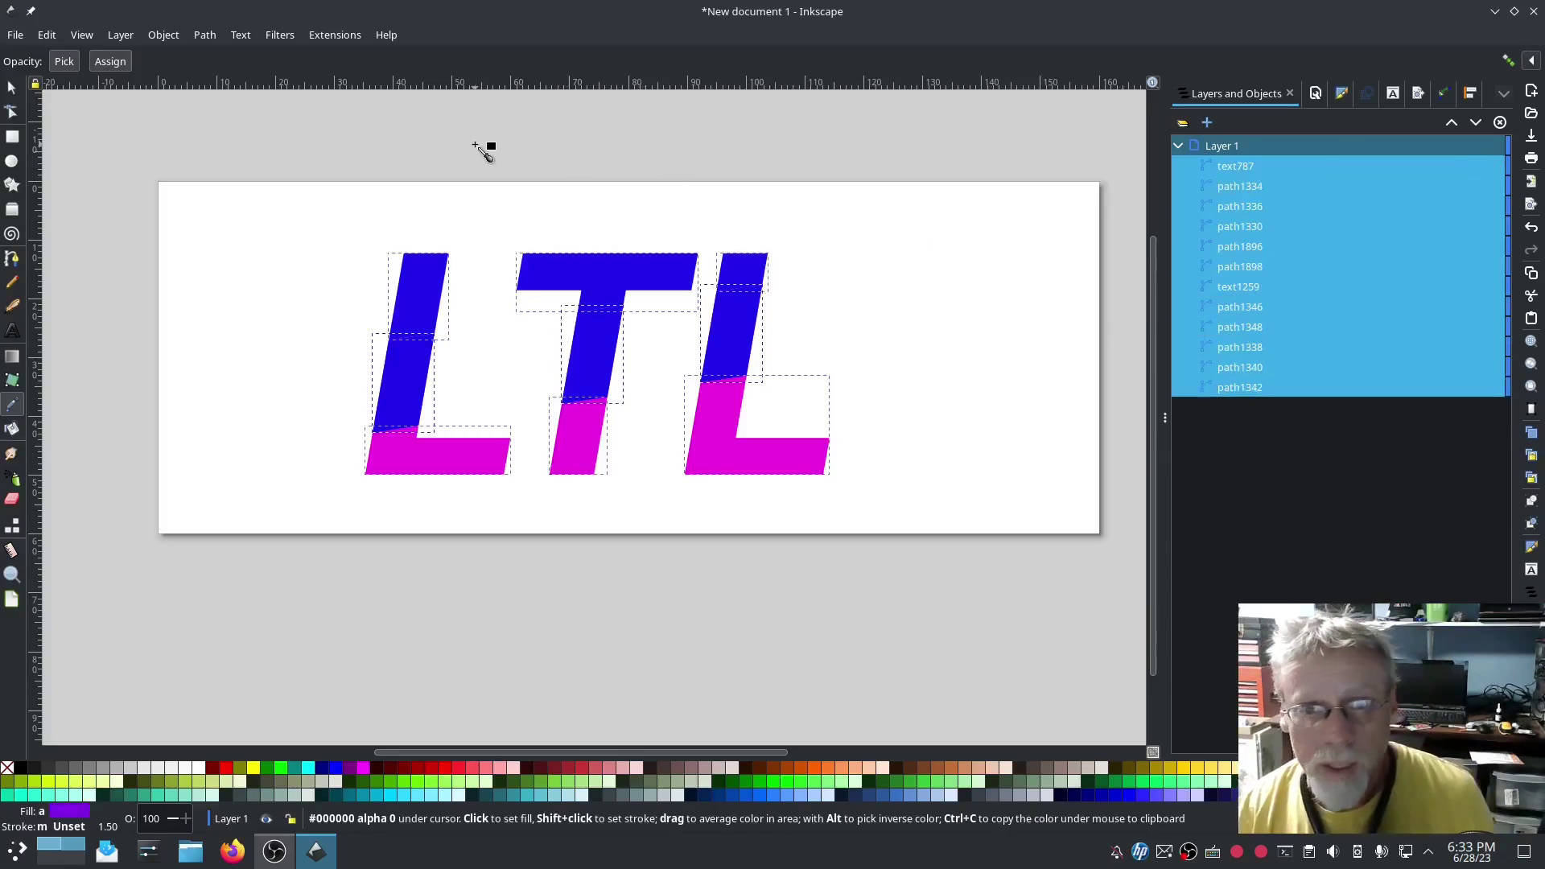
pyautogui.click(333, 36)
pyautogui.moveTo(499, 243)
pyautogui.moveTo(708, 525)
pyautogui.click(837, 586)
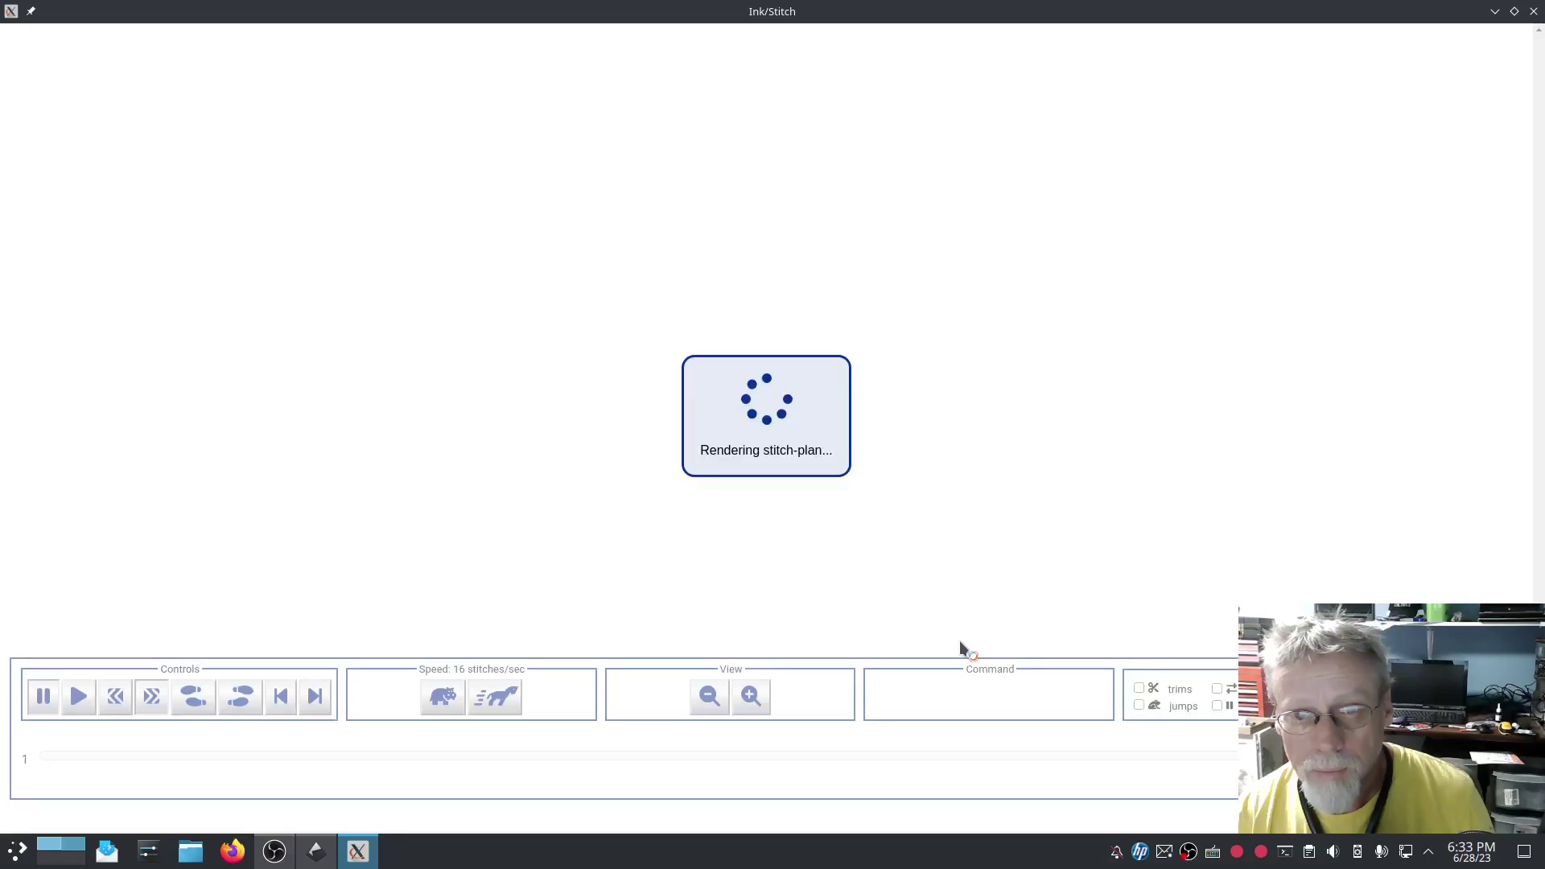
pyautogui.click(497, 698)
pyautogui.click(497, 698)
pyautogui.click(497, 699)
pyautogui.click(496, 699)
pyautogui.click(497, 698)
pyautogui.click(497, 699)
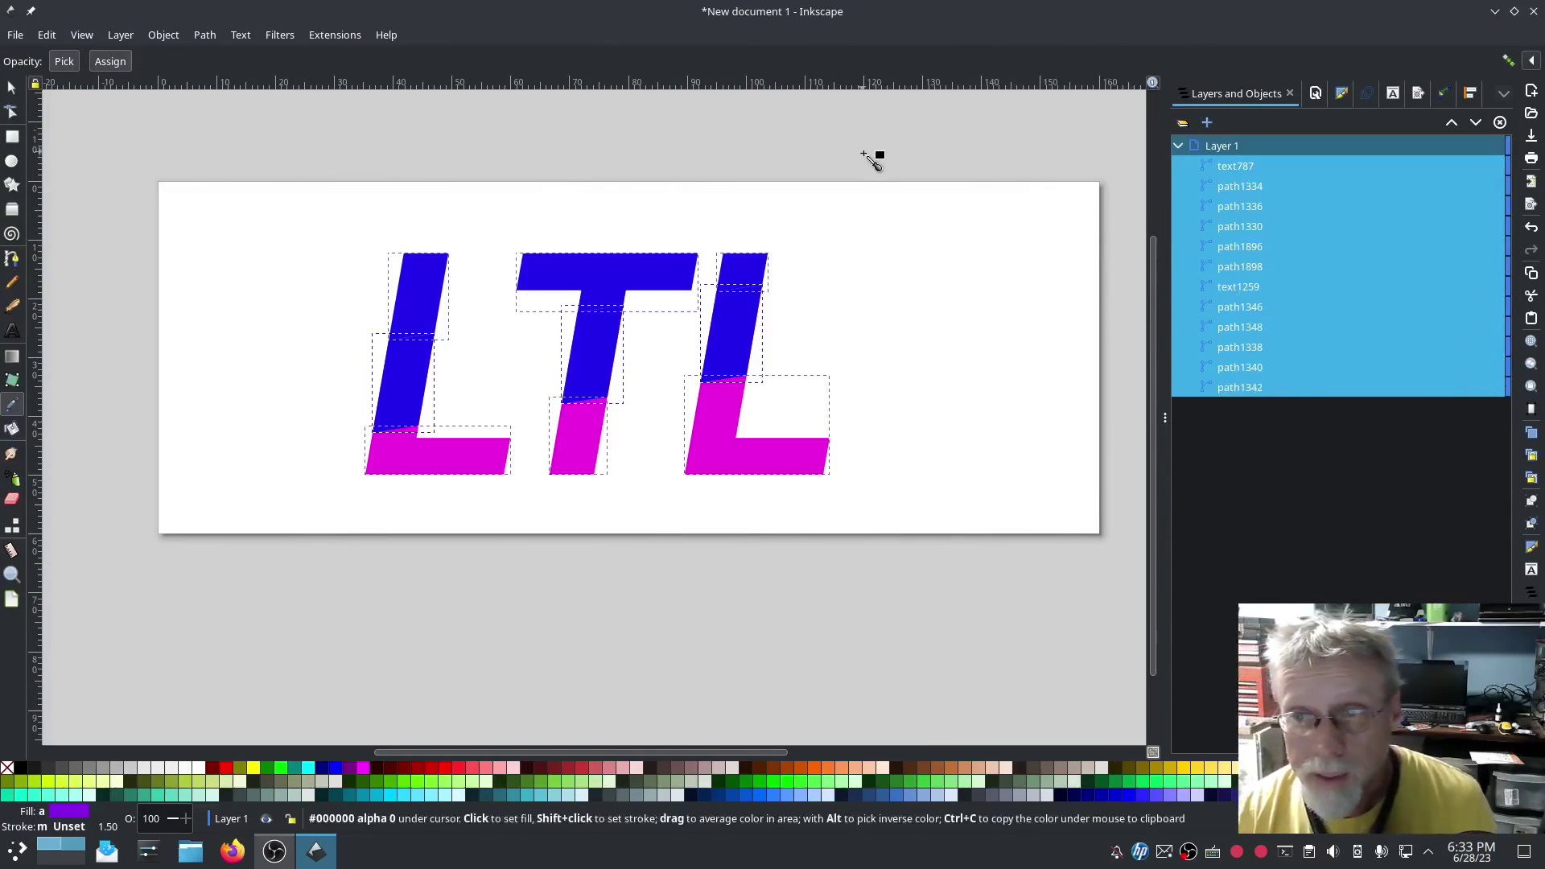
# Duplicate the twelve letter pieces and union the copies into one path.
pyautogui.click(12, 88)
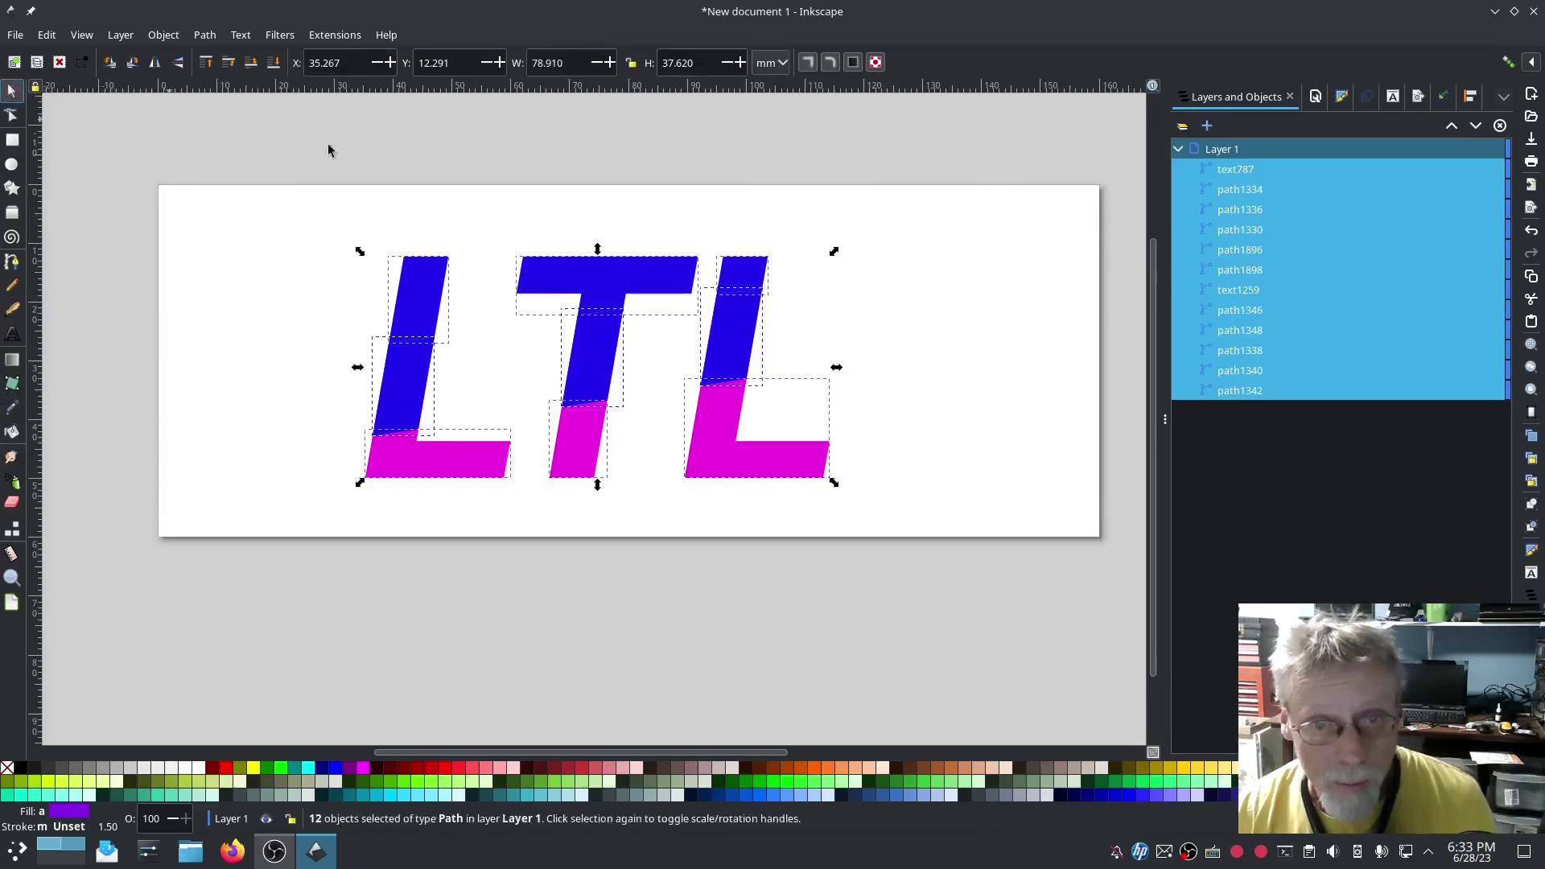
pyautogui.press('ctrl')
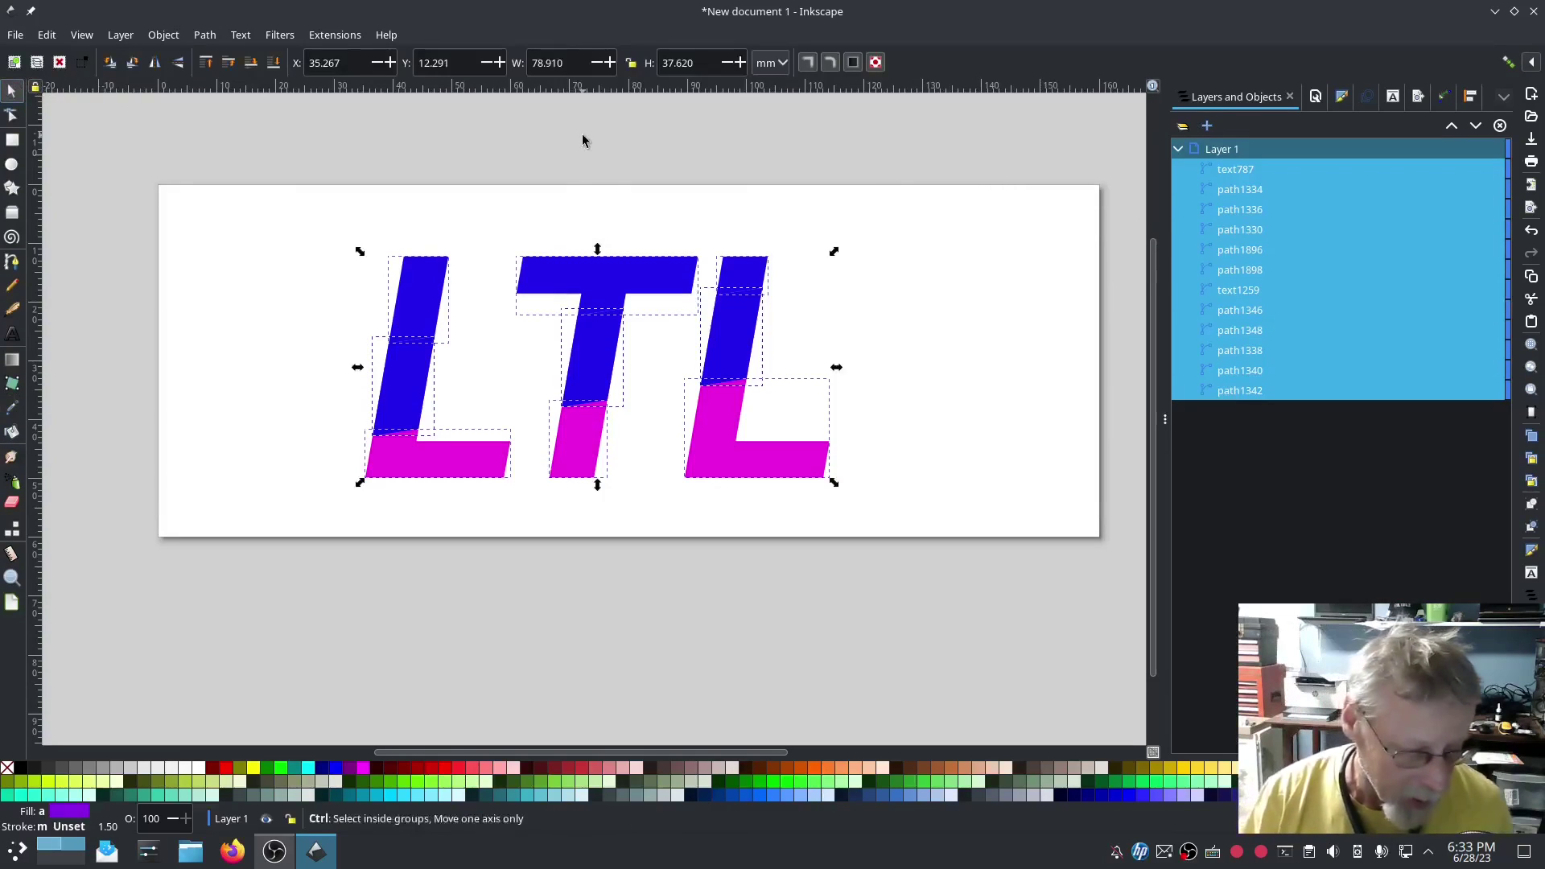
pyautogui.hotkey('ctrl', 'd')
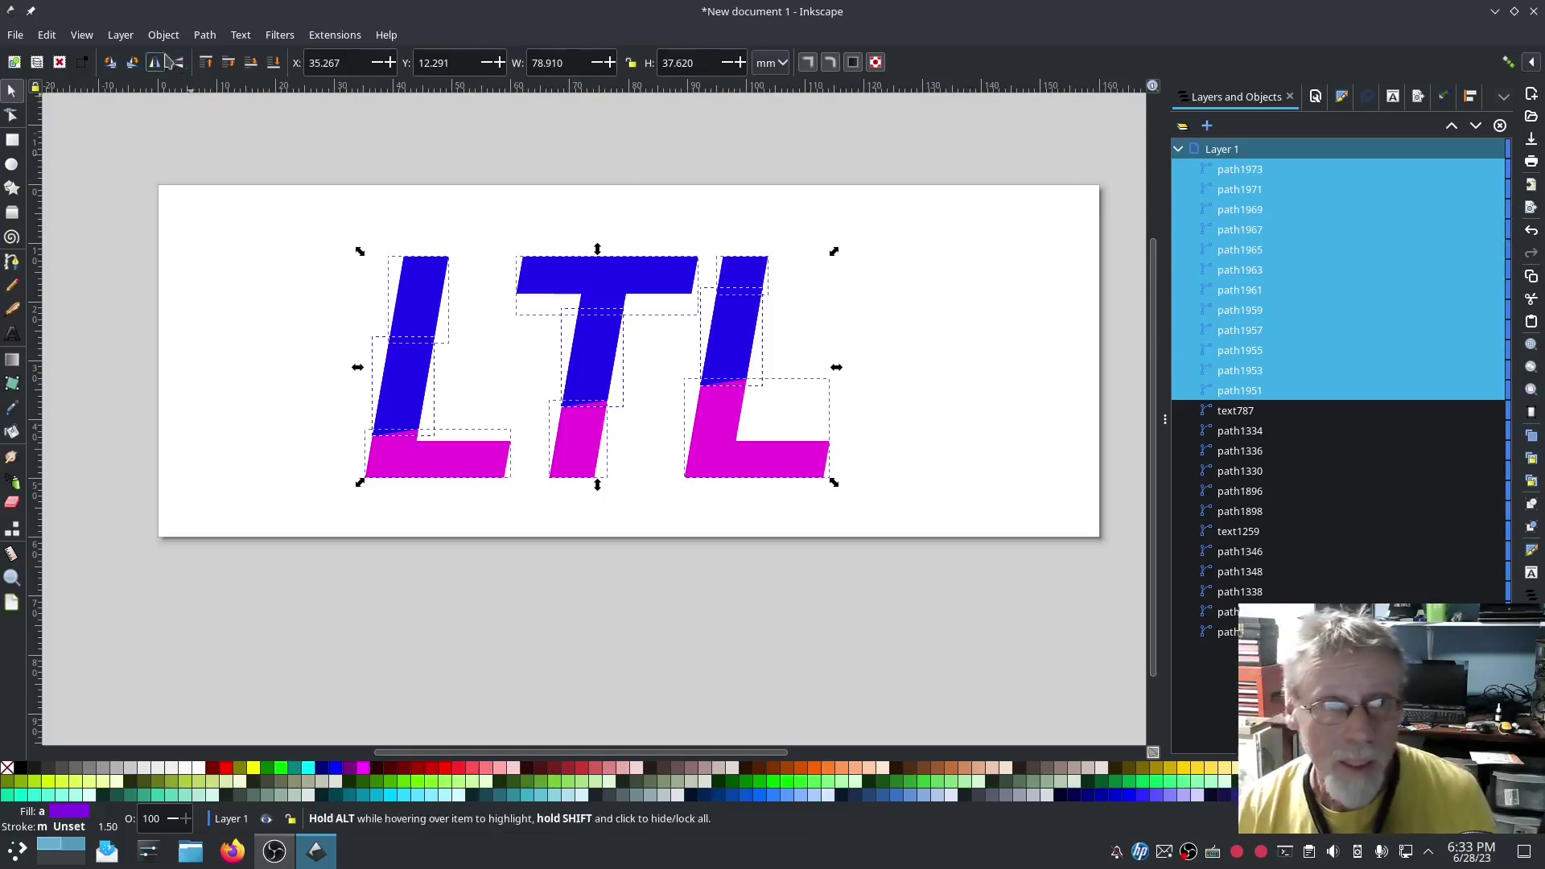
pyautogui.click(204, 35)
pyautogui.click(226, 127)
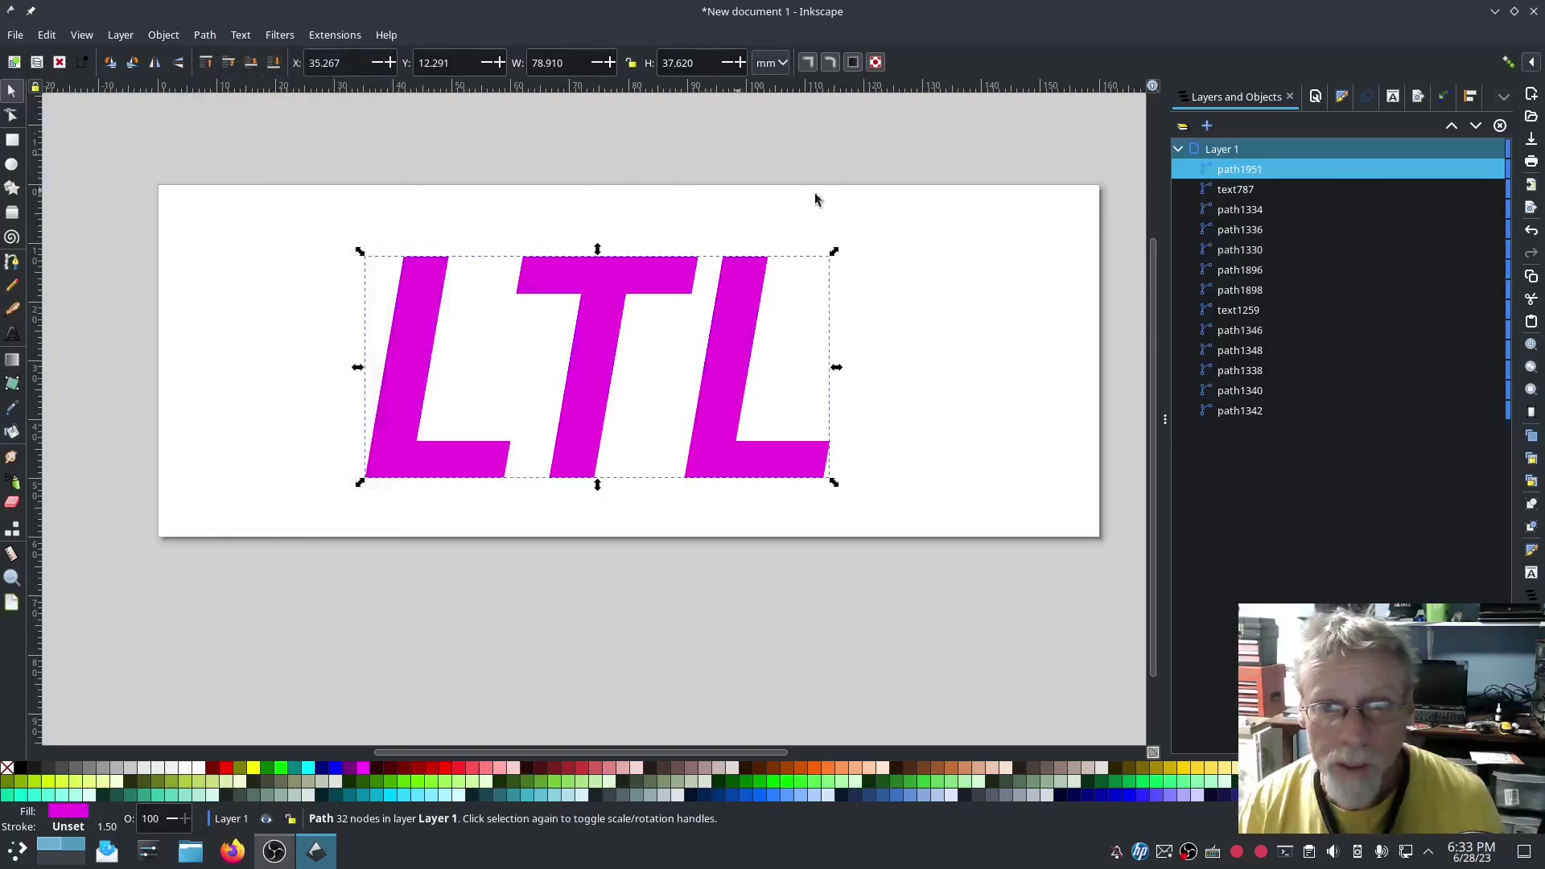
# Break the merged path apart into separate L, T and L shapes.
pyautogui.click(1242, 171)
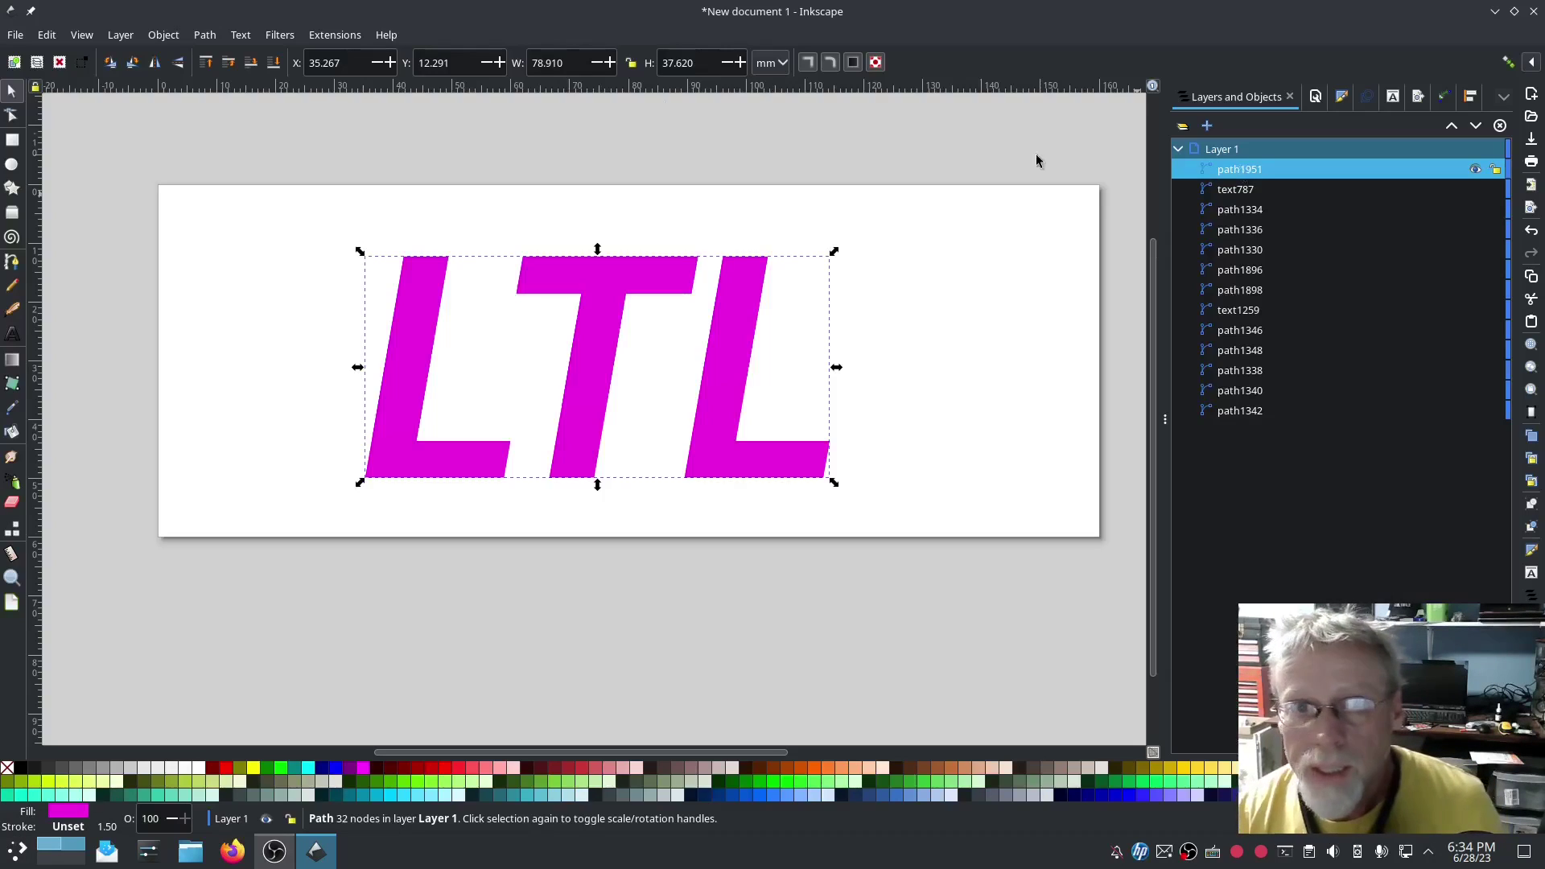
pyautogui.click(201, 36)
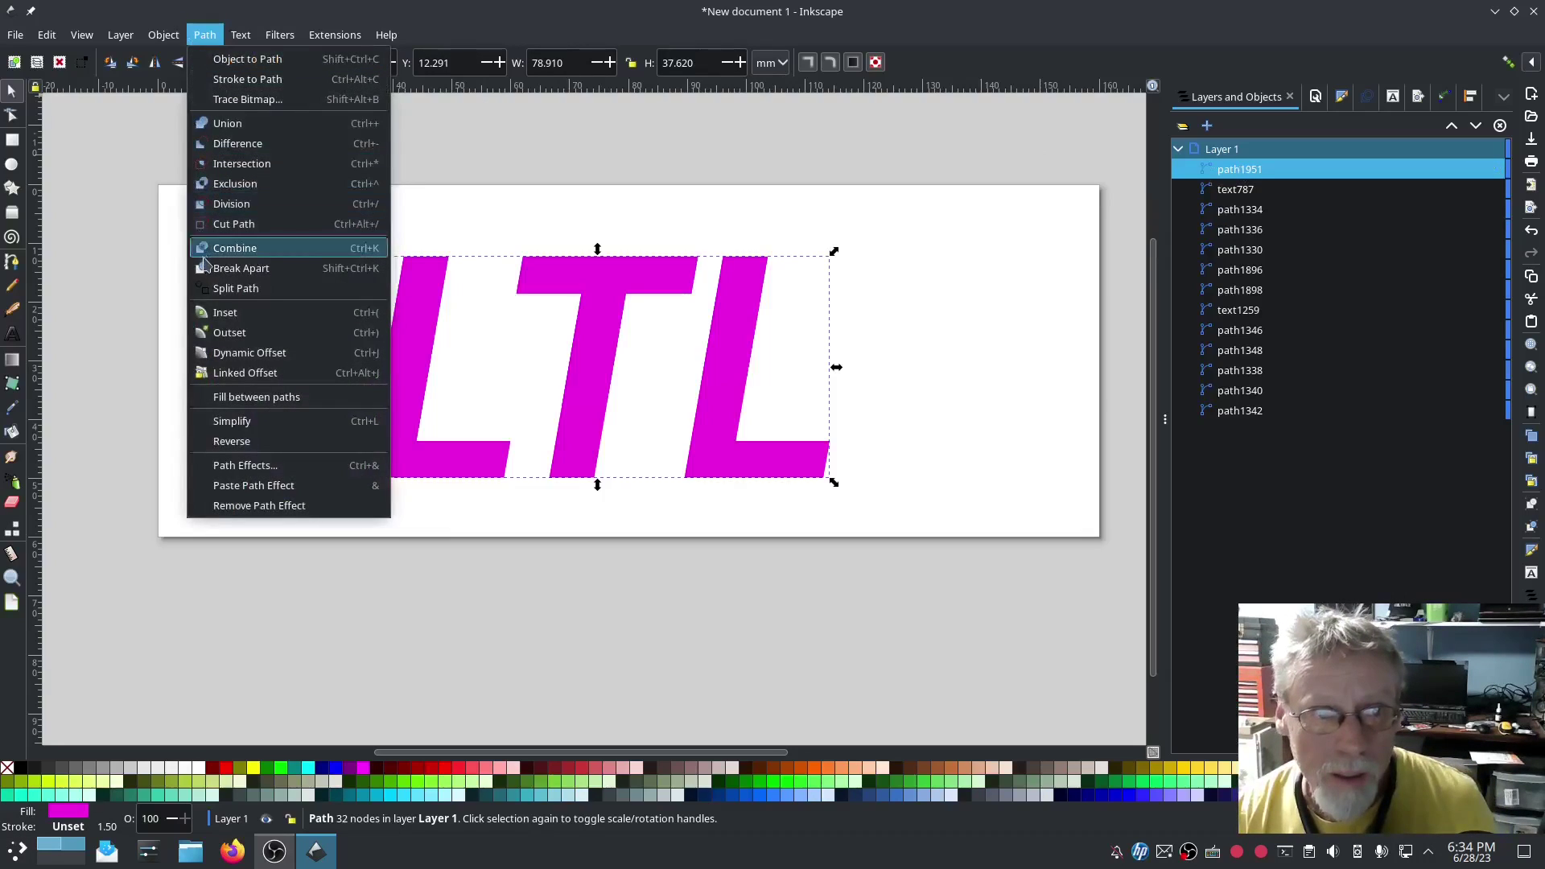
pyautogui.click(235, 267)
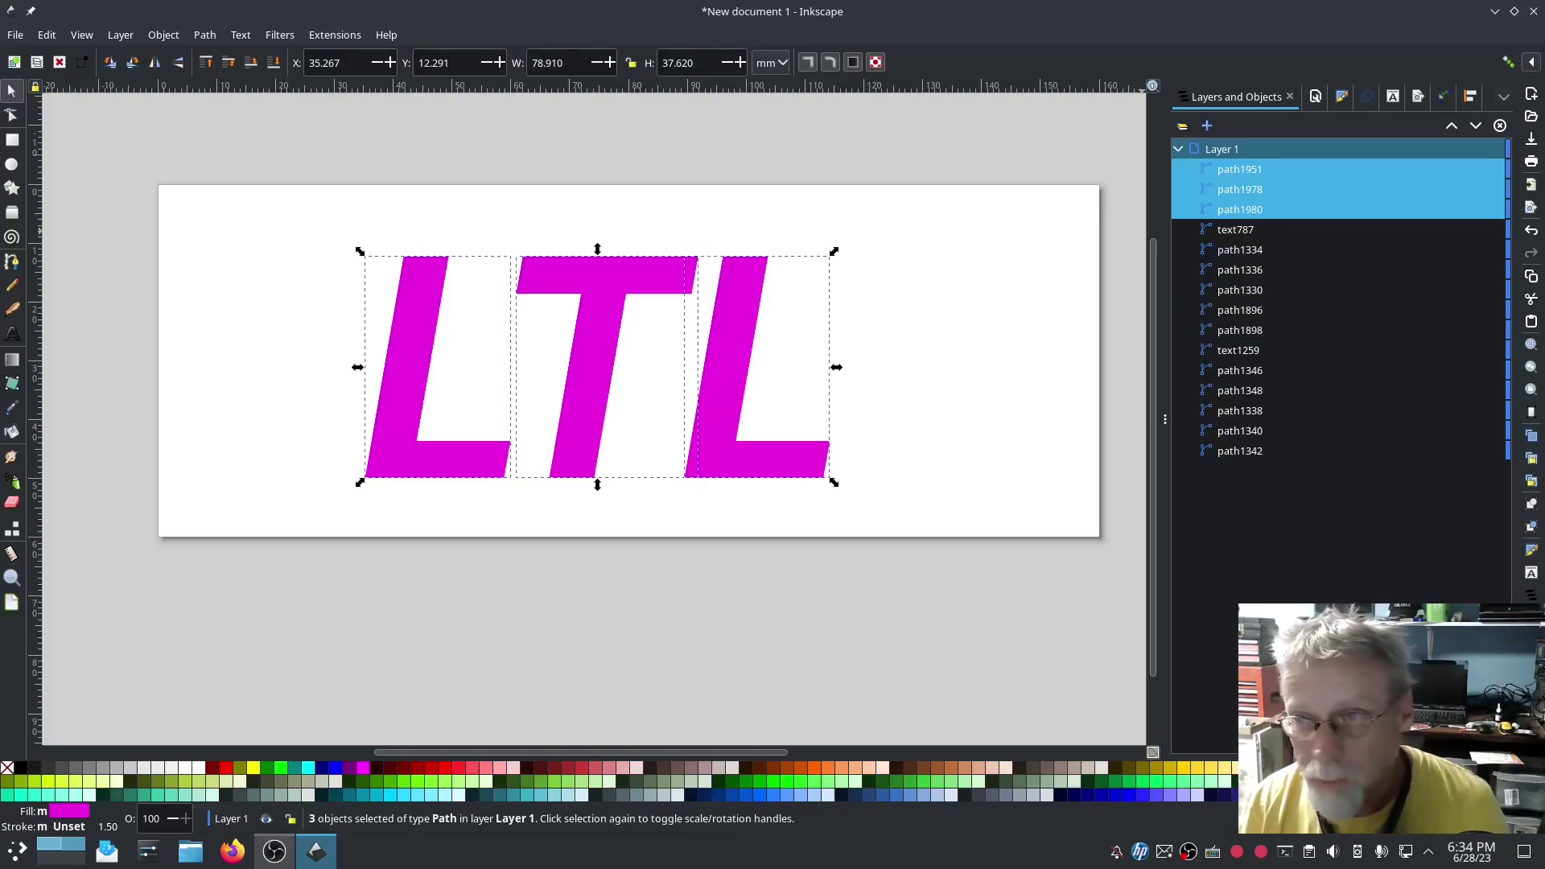
# Give the three top letter shapes no fill and a flat black 1.5 mm stroke.
pyautogui.click(1338, 97)
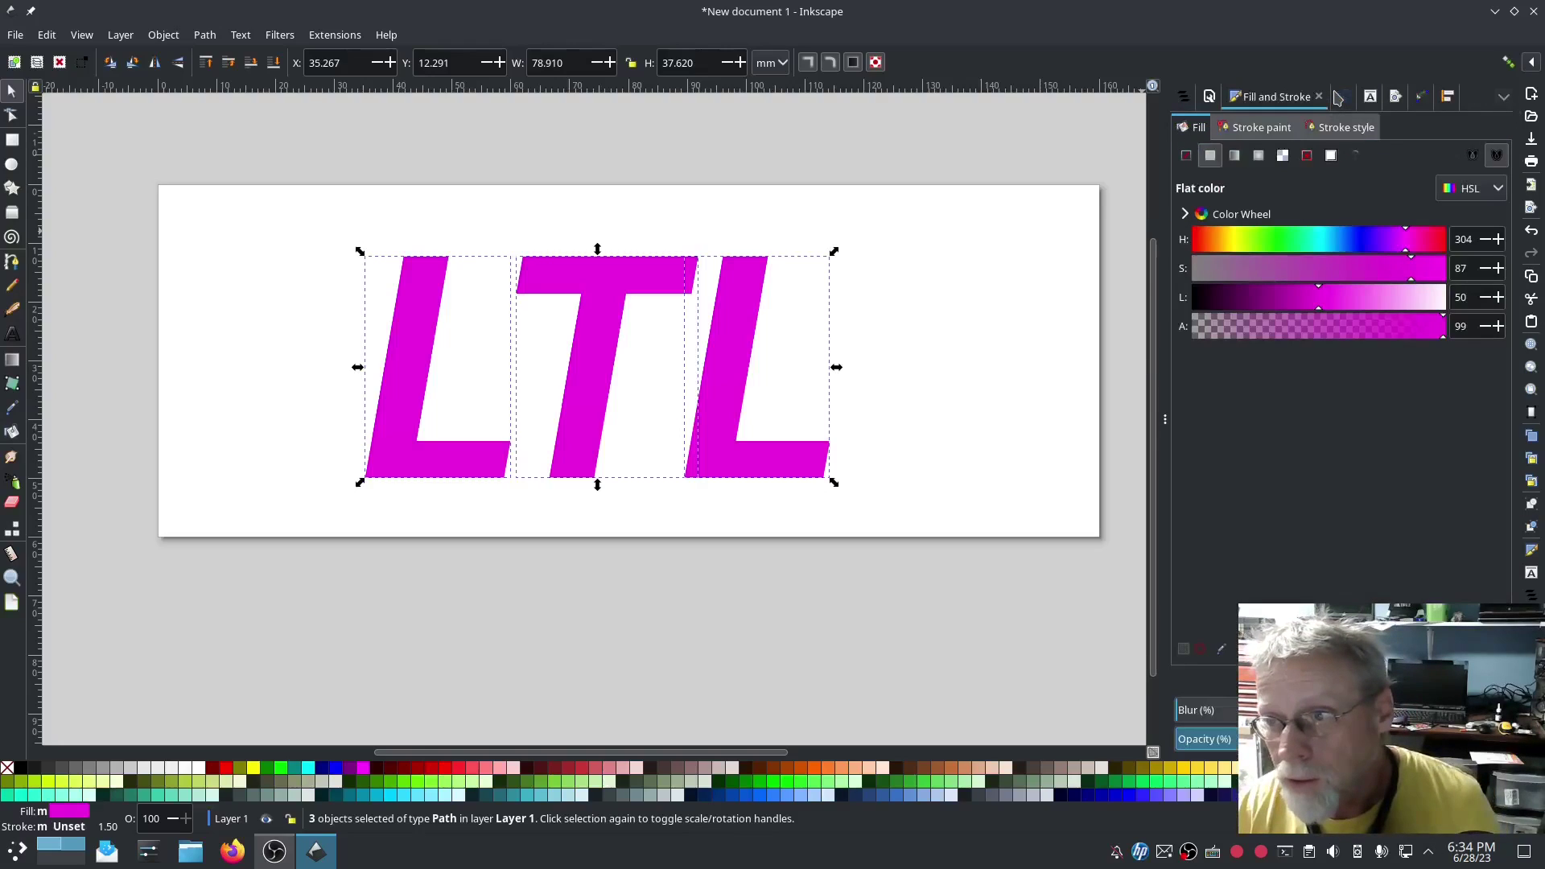
pyautogui.click(1186, 156)
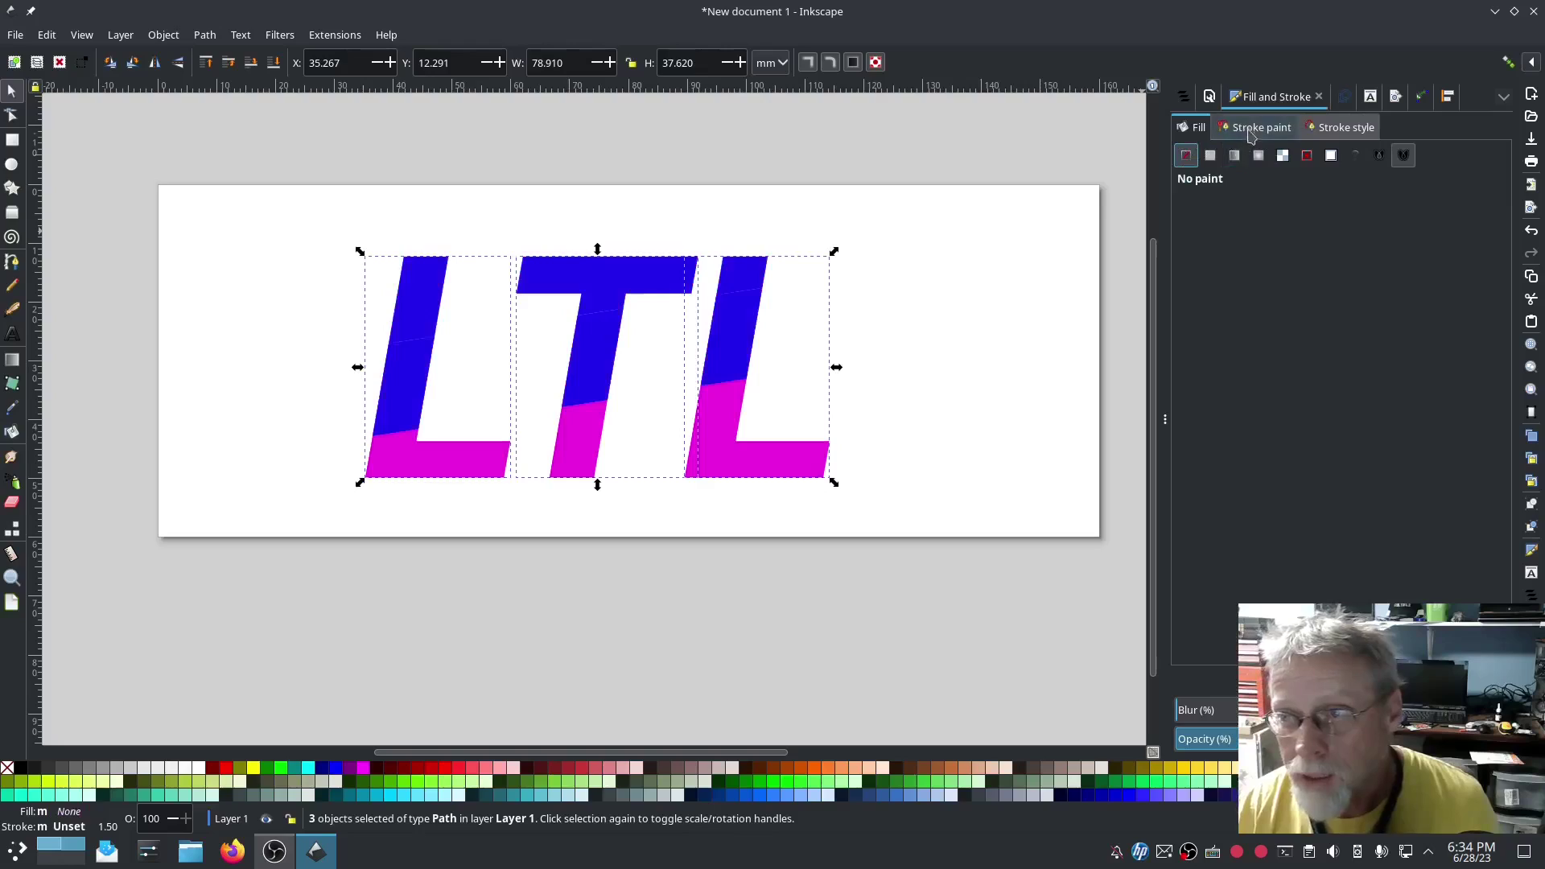
pyautogui.click(1253, 129)
pyautogui.click(1212, 157)
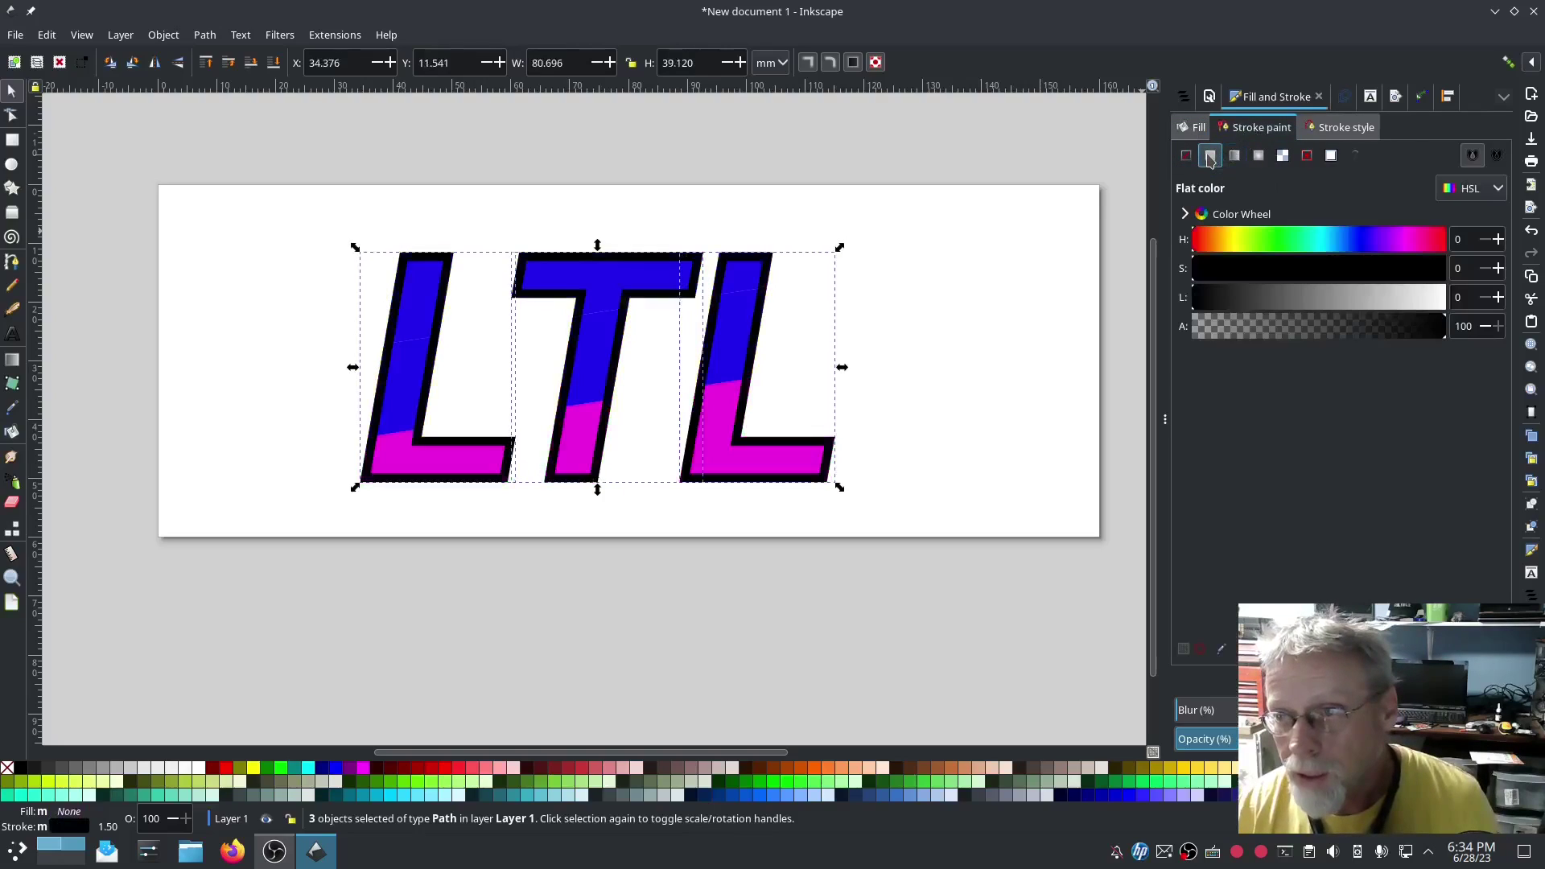
pyautogui.click(1321, 131)
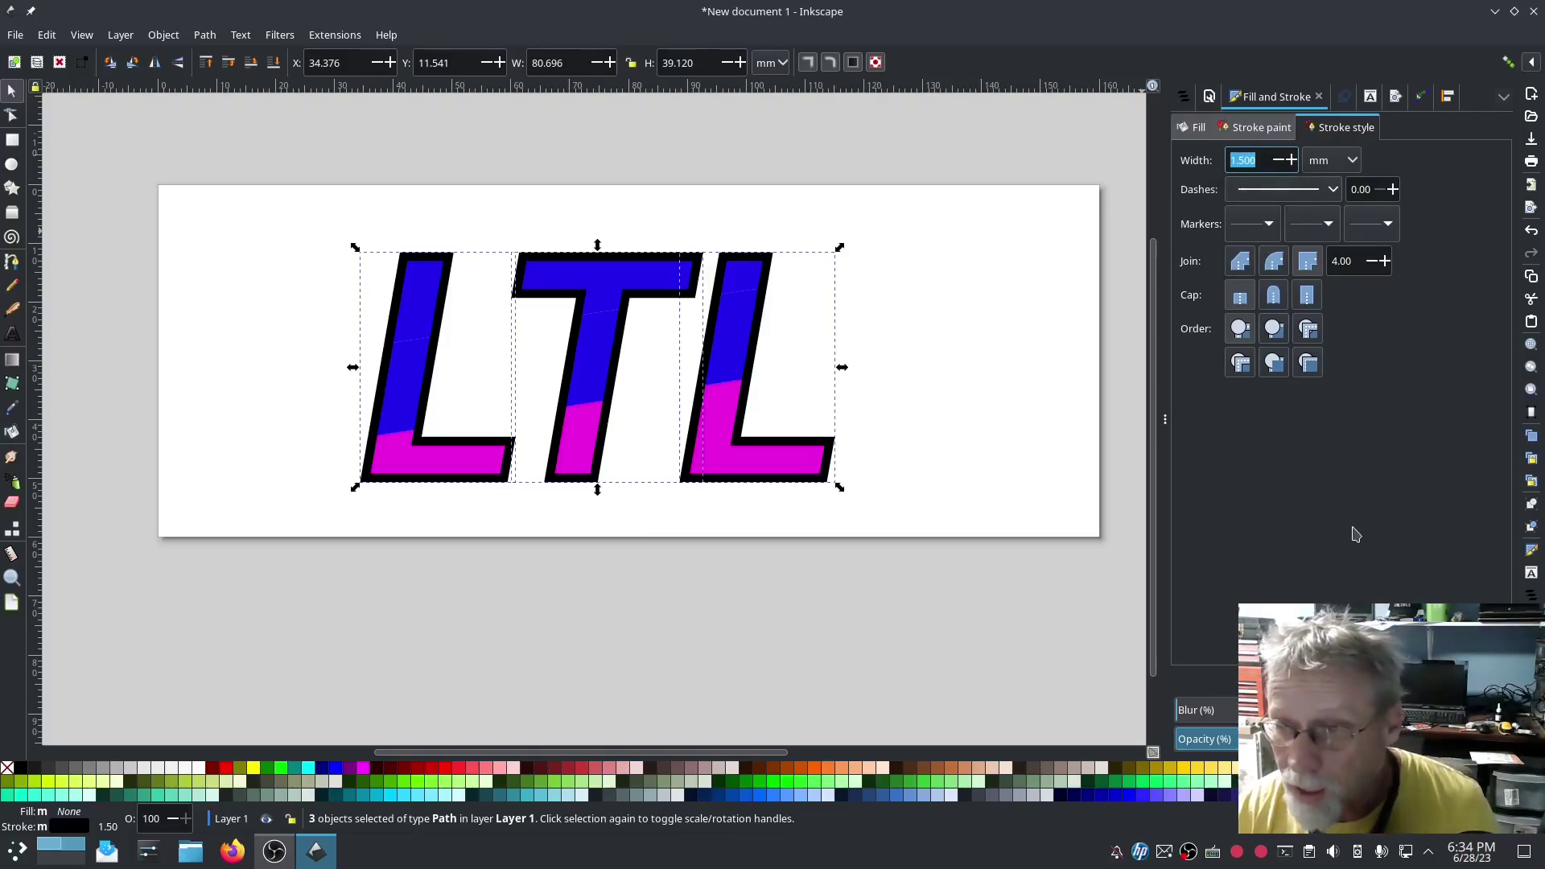
pyautogui.click(337, 35)
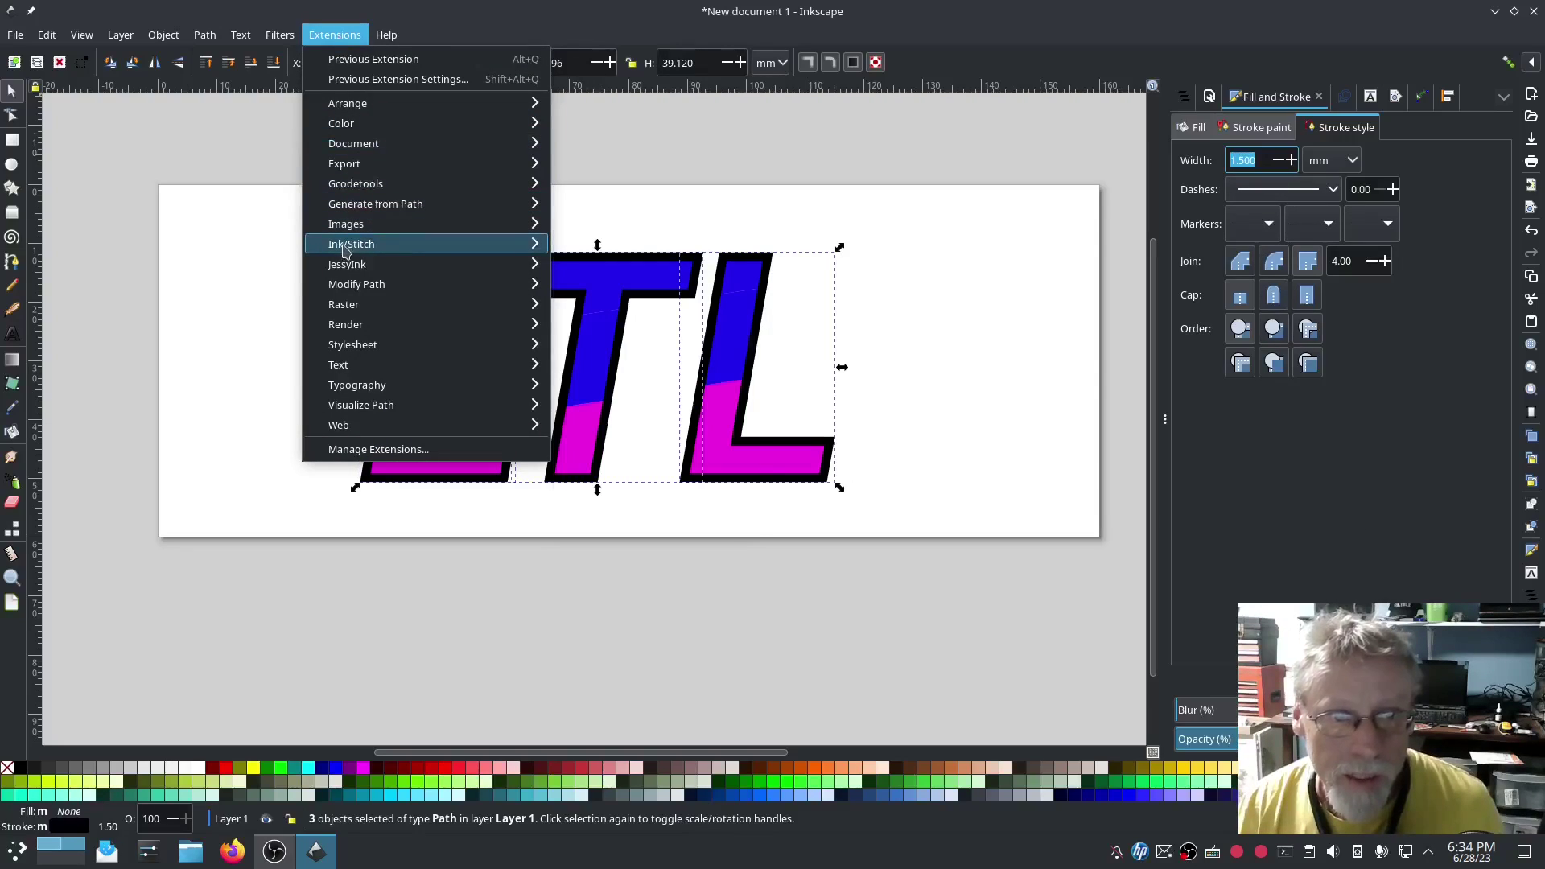
# Convert the black letter outlines to satin columns with Ink/Stitch's Convert Line to Satin.
pyautogui.moveTo(347, 246)
pyautogui.moveTo(660, 465)
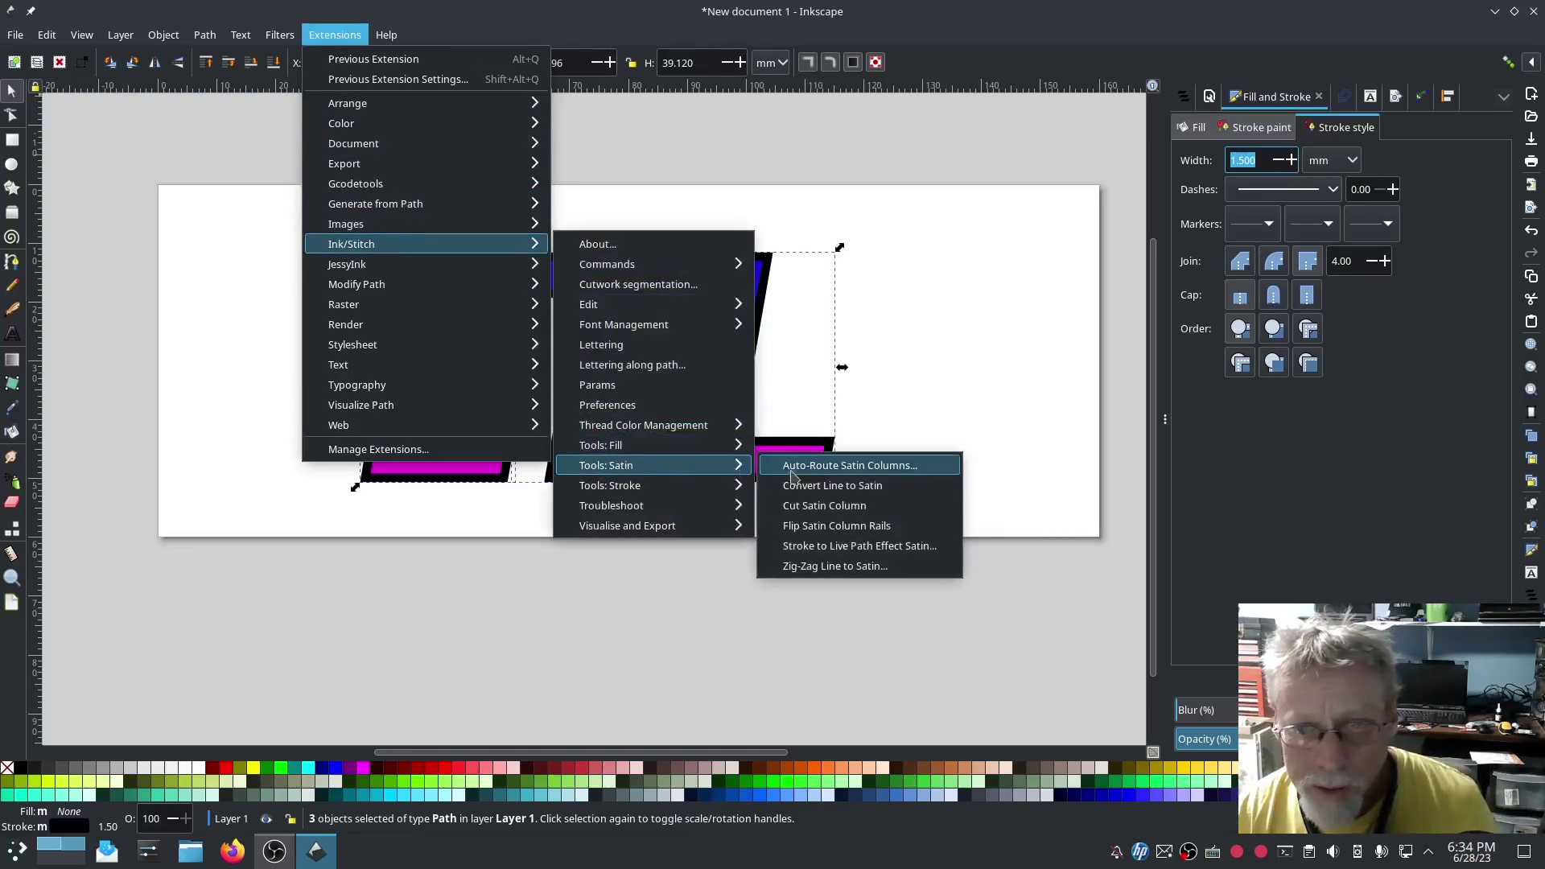
pyautogui.click(804, 483)
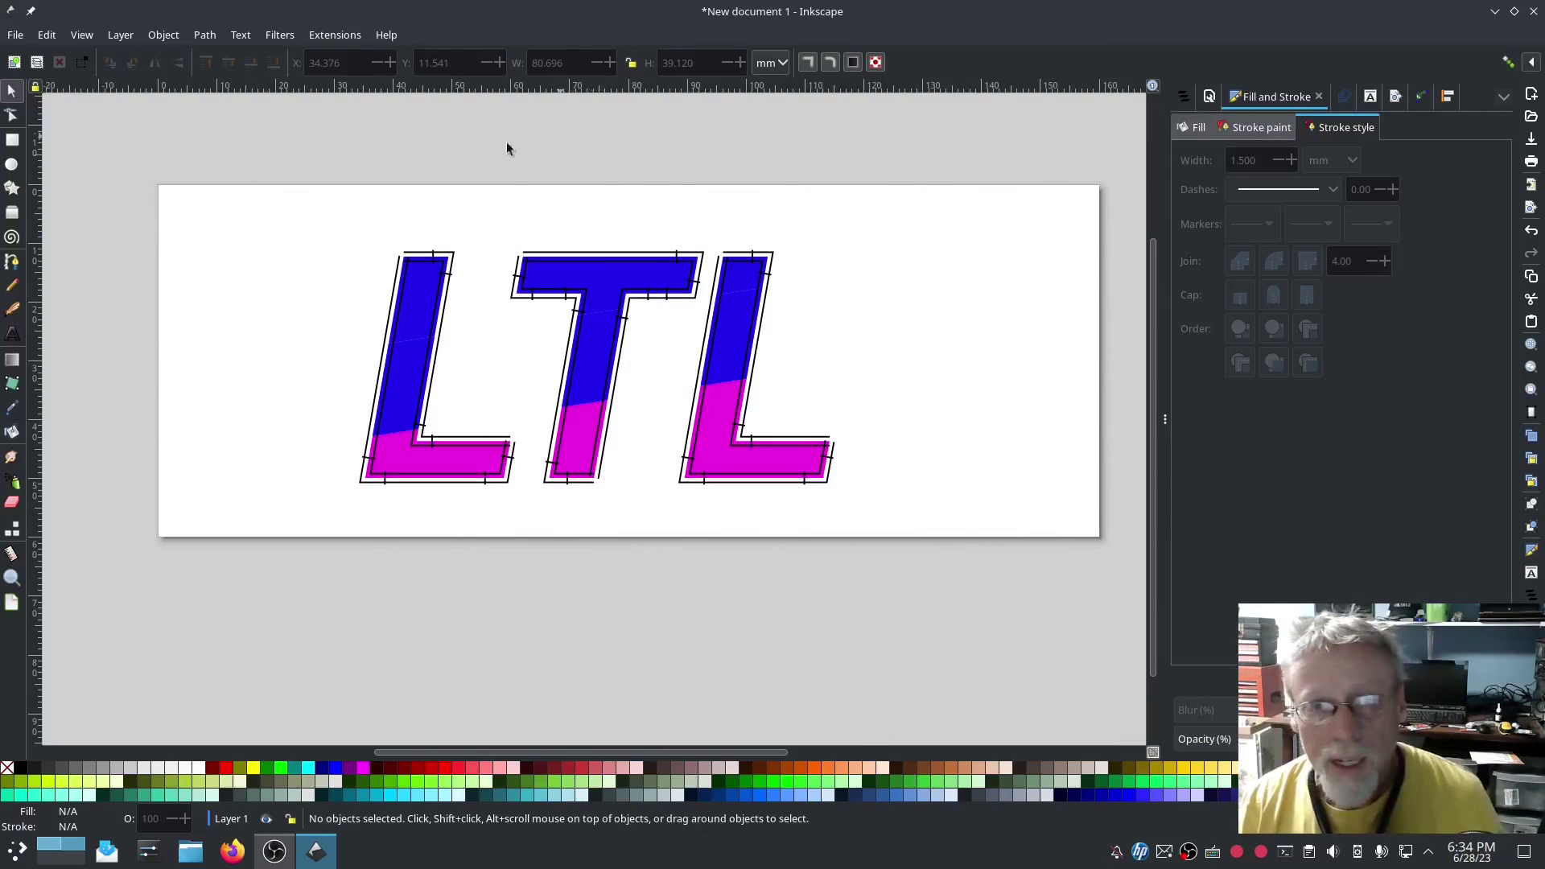
pyautogui.click(333, 36)
# Run the Ink/Stitch Simulator on the LTL design at 256 stitches/sec.
pyautogui.moveTo(354, 245)
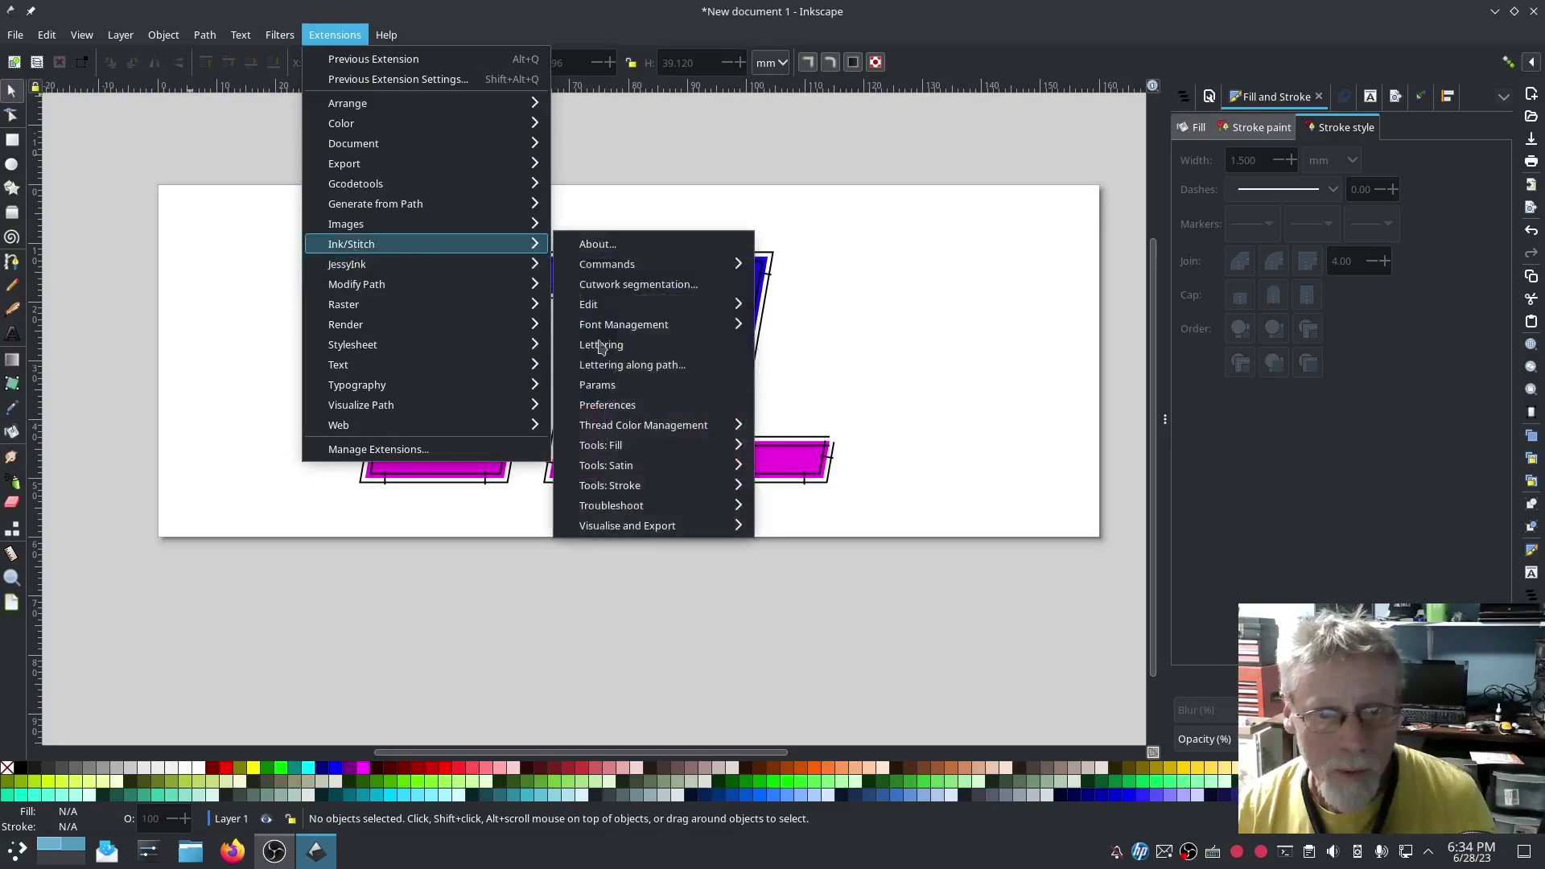
pyautogui.click(893, 584)
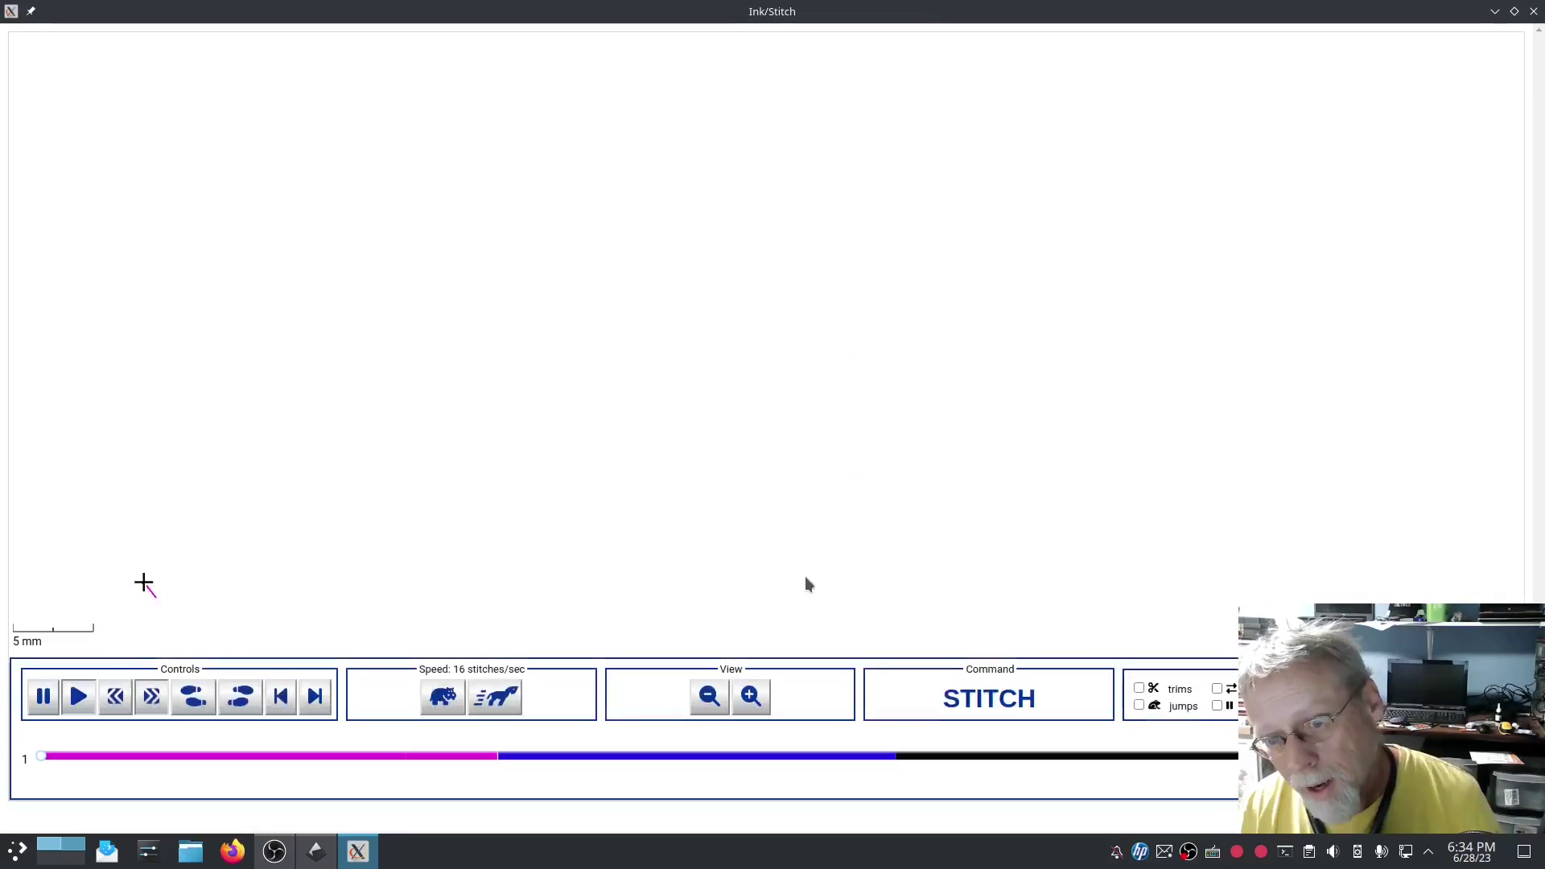
pyautogui.press('Up')
pyautogui.press('Up')
pyautogui.press('Up')
pyautogui.press('Up')
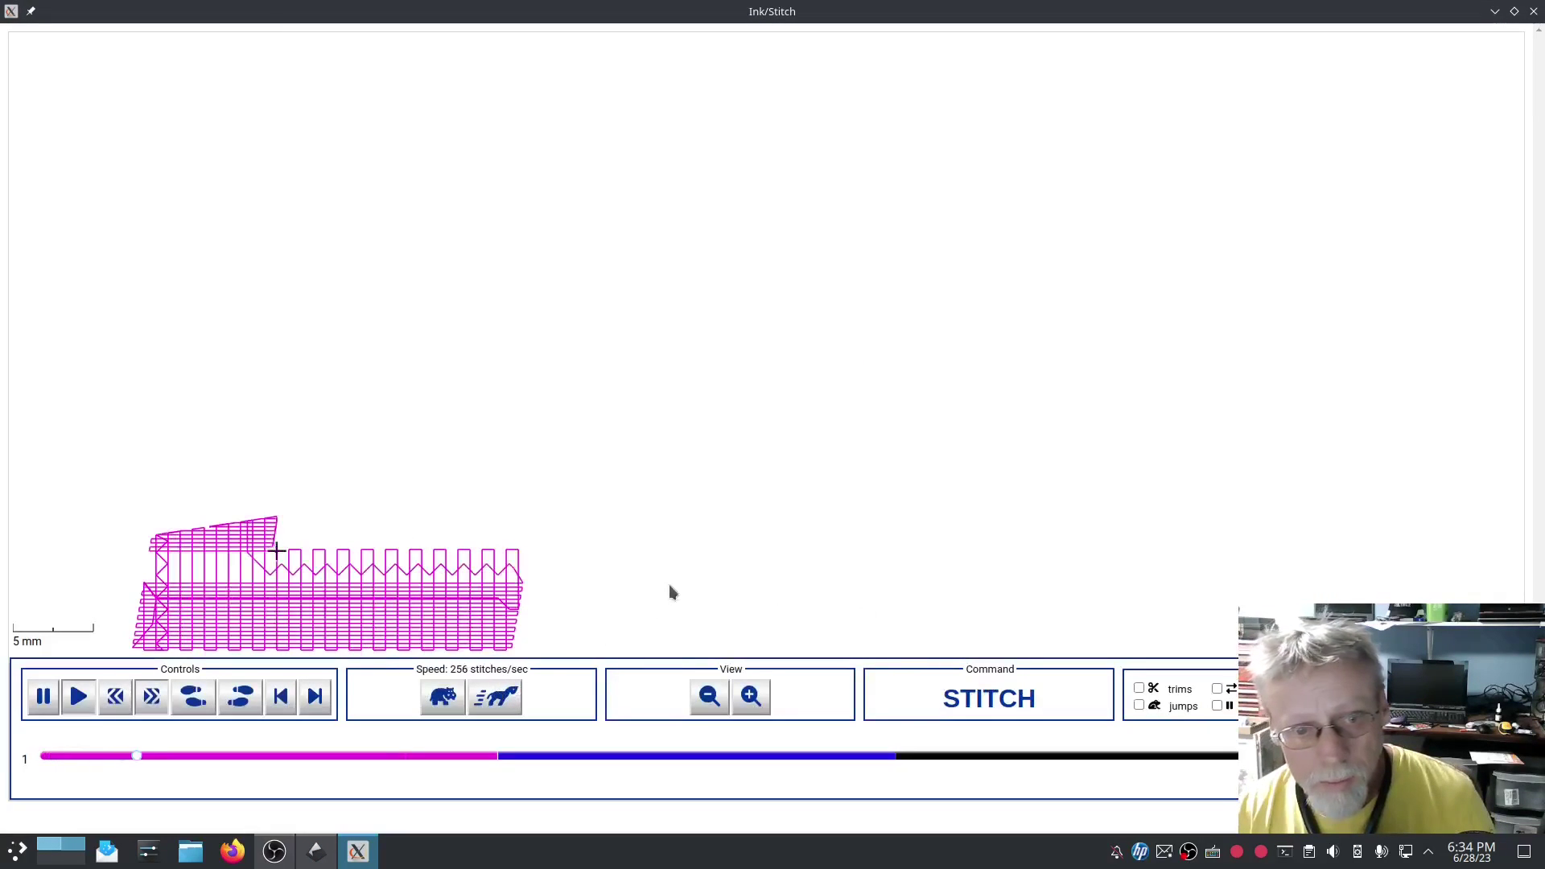